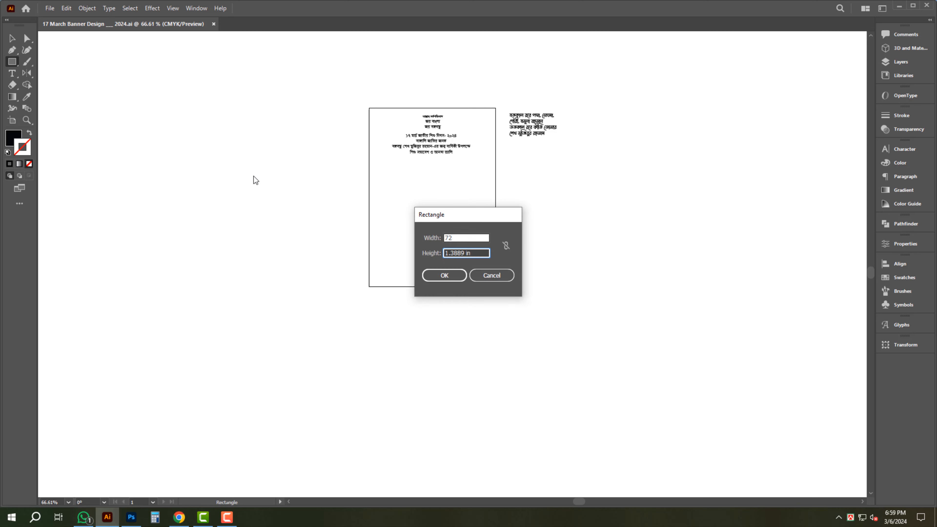
Create a black-filled rectangle 72 in wide and 36 in high and position it centrally below the artboard.
type("36")
key("Return")
key("v")
left_click_drag(366, 161, 195, 155)
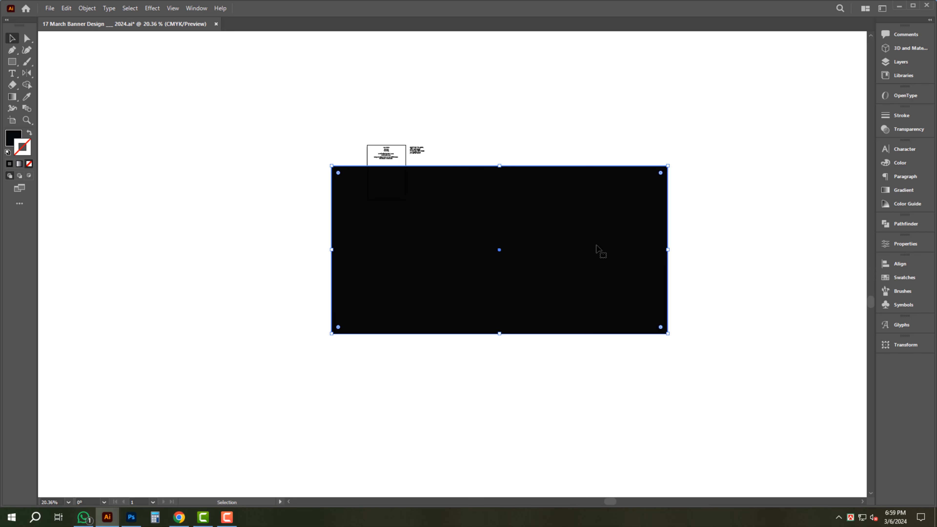
left_click_drag(597, 246, 479, 294)
left_click_drag(335, 294, 395, 282)
scroll(452, 251, "up", 1)
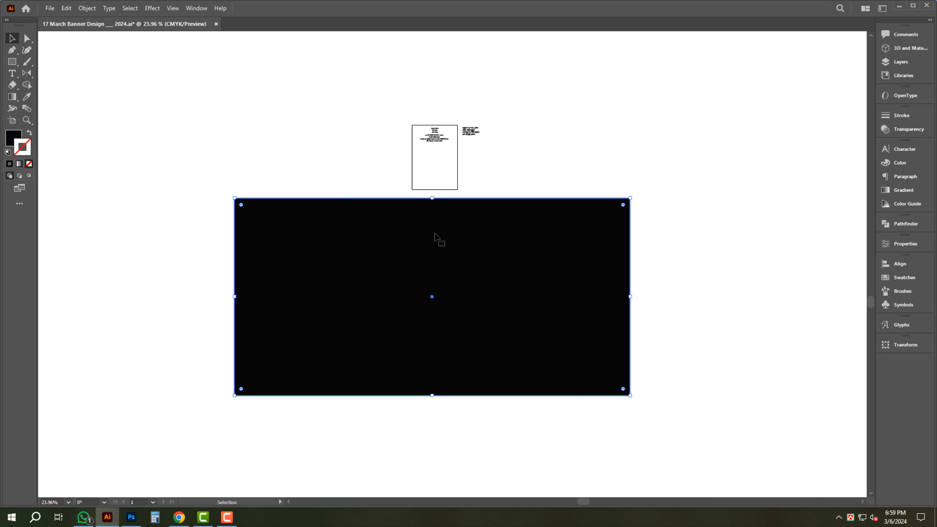
Show the rulers and place a vertical guide on the rectangle's centre.
key("ctrl+r")
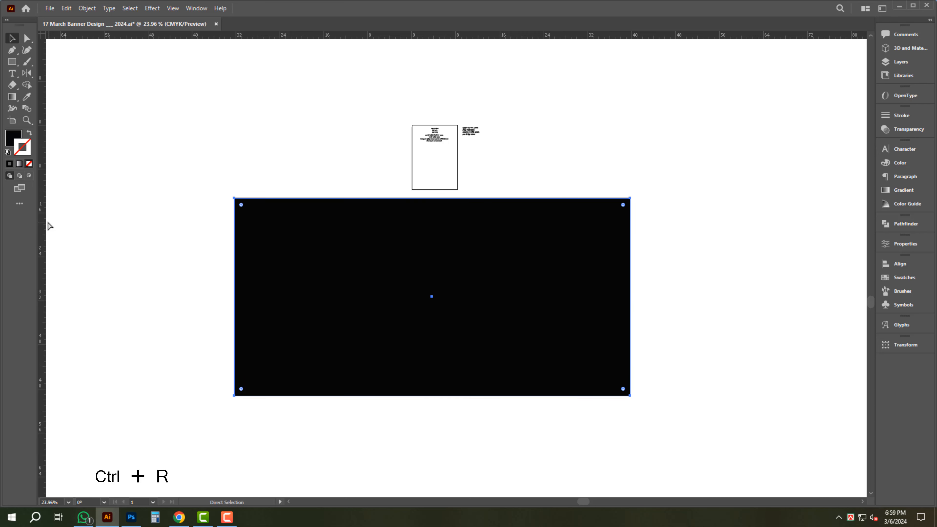
left_click_drag(42, 218, 453, 218)
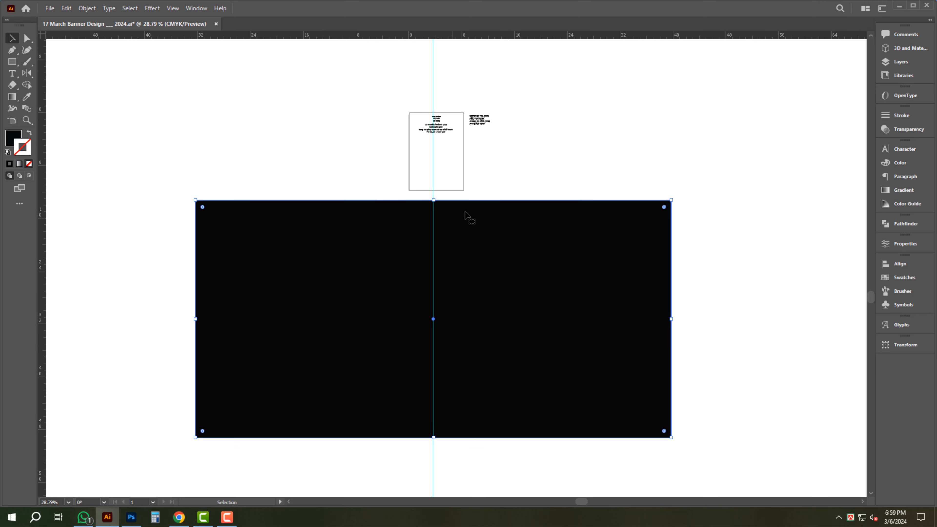
Swap the rectangle's fill and stroke to leave a black outline, and offset its path inward as a margin line.
left_click(30, 136)
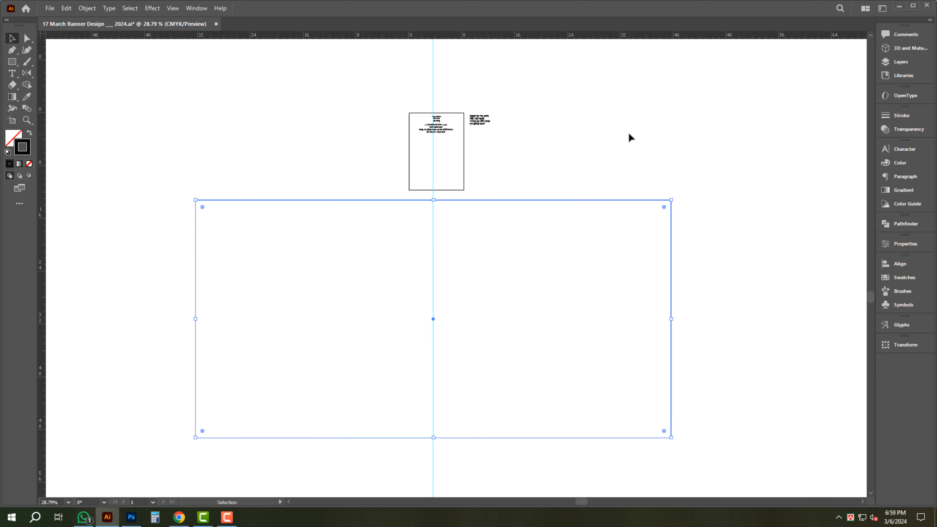
key("alt+o")
key("p")
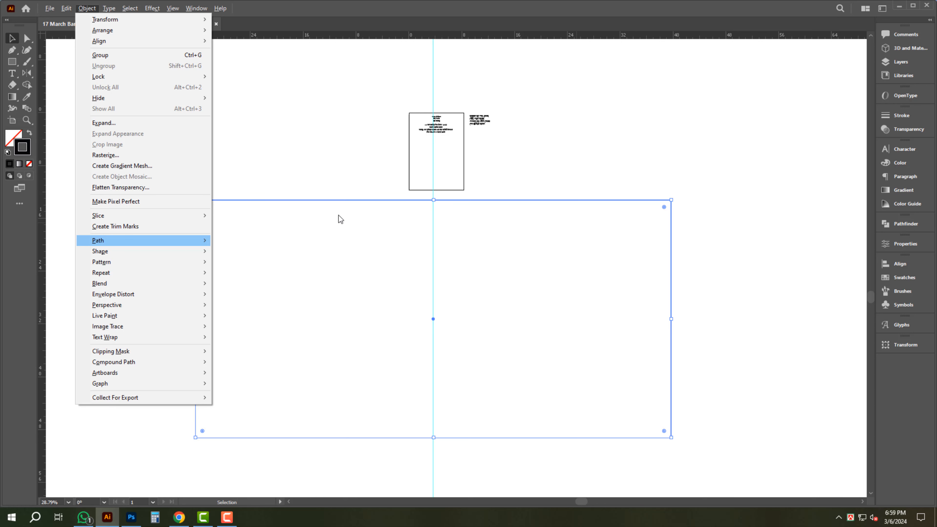
mouse_move(208, 247)
left_click(273, 276)
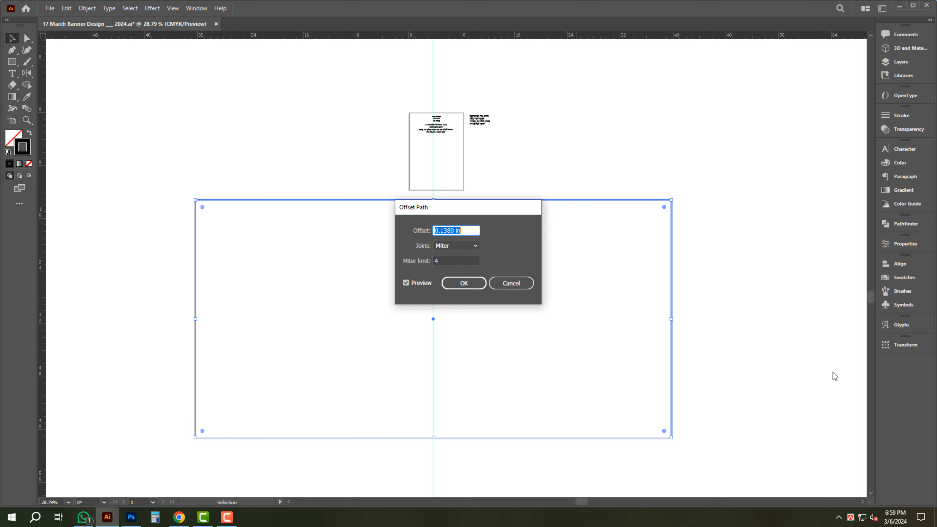
key("Return")
left_click(732, 173)
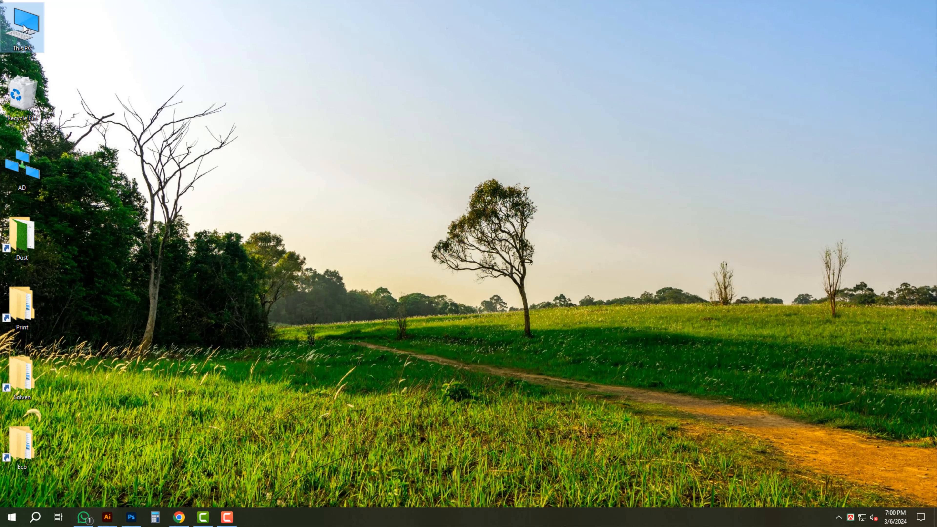
In File Explorer, open the rm222batch2-mind-03 vector file from All Design (F:) > Background > Ai Background > Color Background.
key("super+e")
double_click(434, 151)
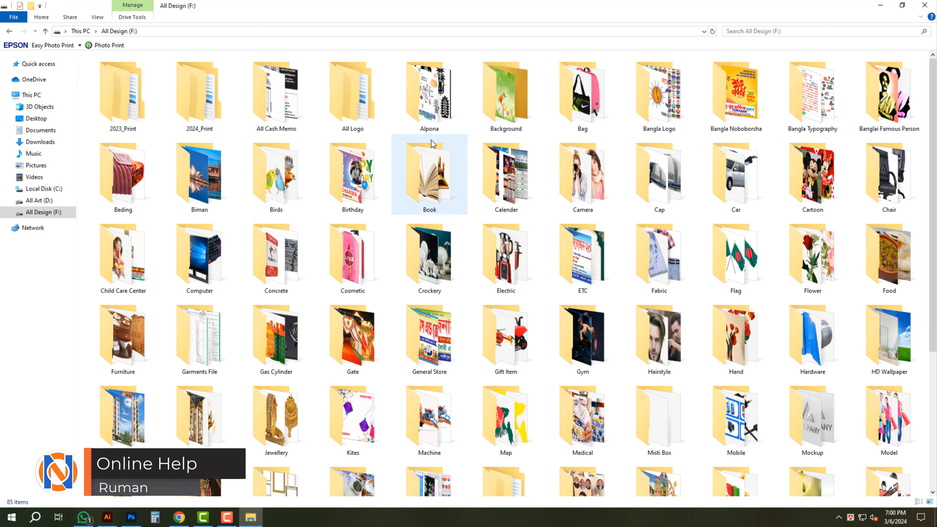
double_click(516, 87)
double_click(117, 88)
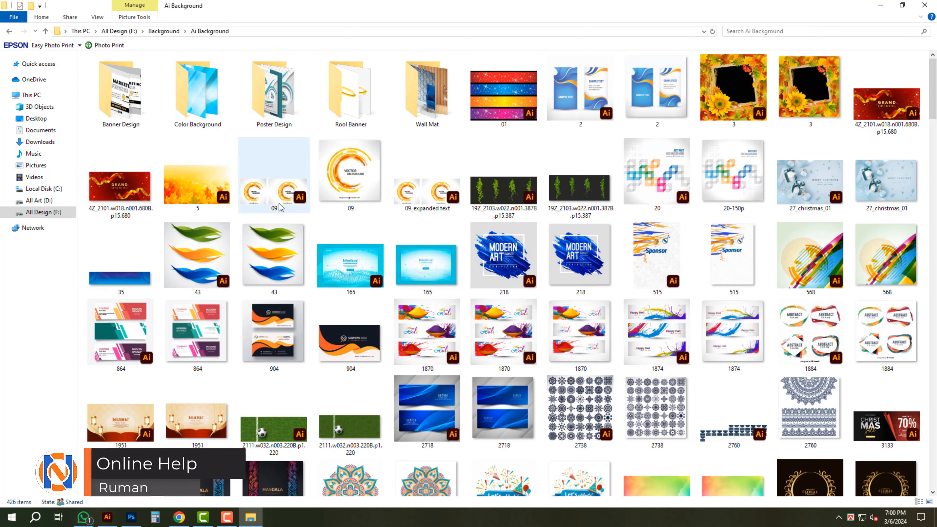
double_click(198, 89)
scroll(479, 387, "down", 5)
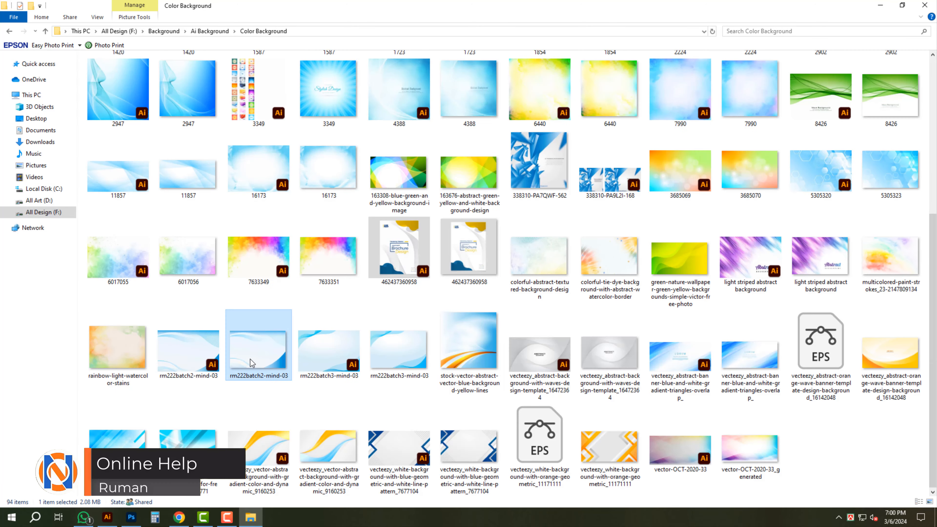
double_click(188, 332)
Cut the blue wave artwork, close its file without saving, and paste the artwork into the banner document.
left_click(538, 315)
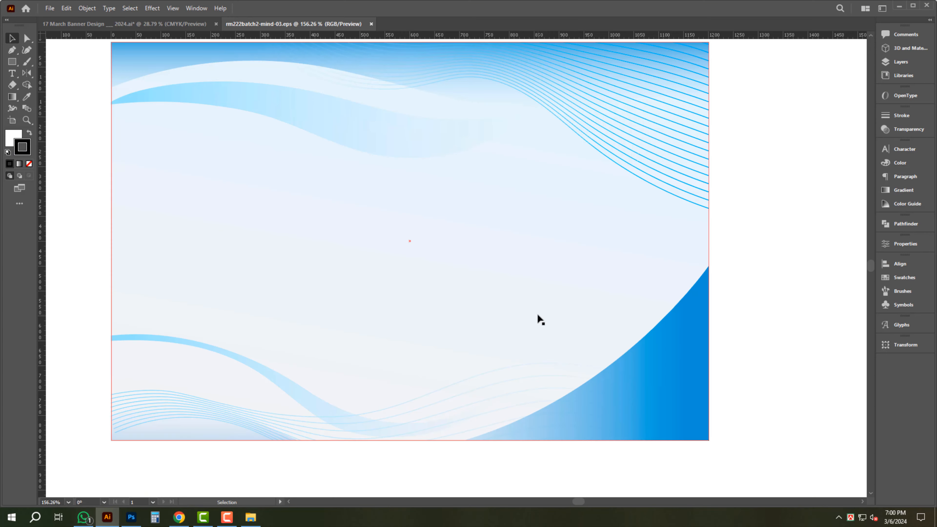
key("ctrl+minus")
key("ctrl+minus")
key("ctrl+x")
key("ctrl+w")
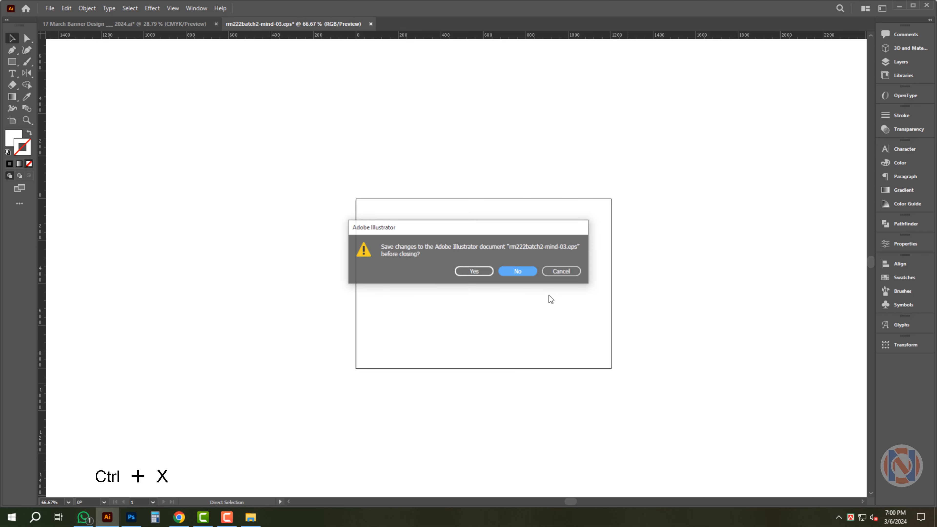
left_click(518, 271)
key("ctrl+v")
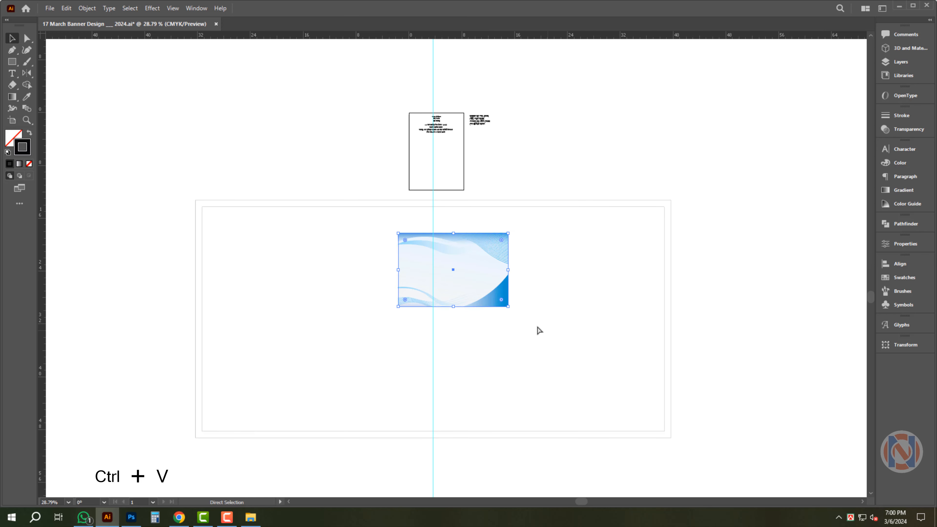
Resize the pasted wave background to 72 in wide and 36 in high.
left_click(907, 344)
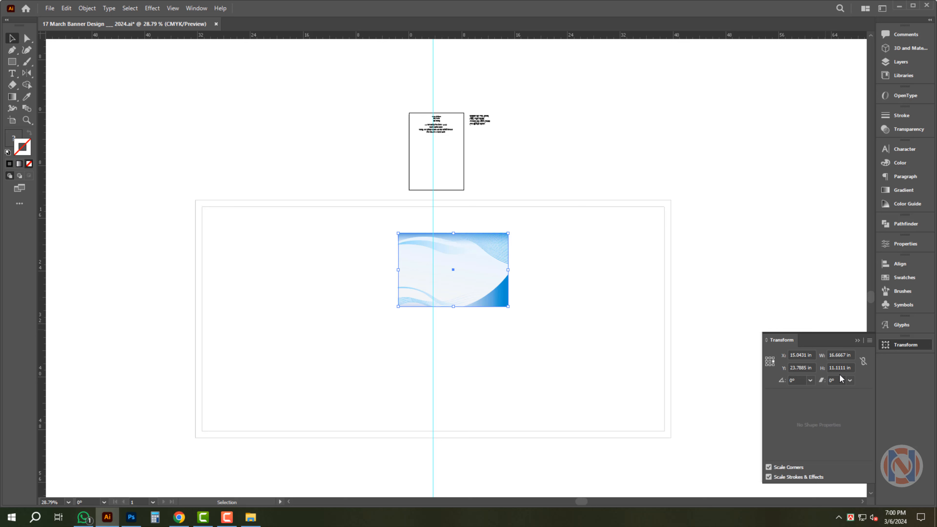
left_click(839, 354)
type("72")
key("Tab")
type("36")
key("Return")
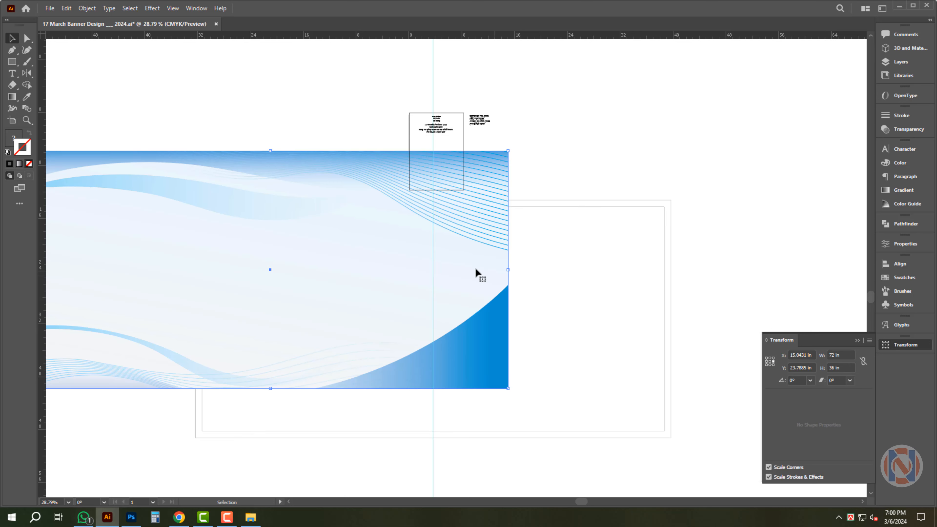
Align the wave background to the banner outline's bottom and right edges and send it to the back.
left_click(671, 341, "shift")
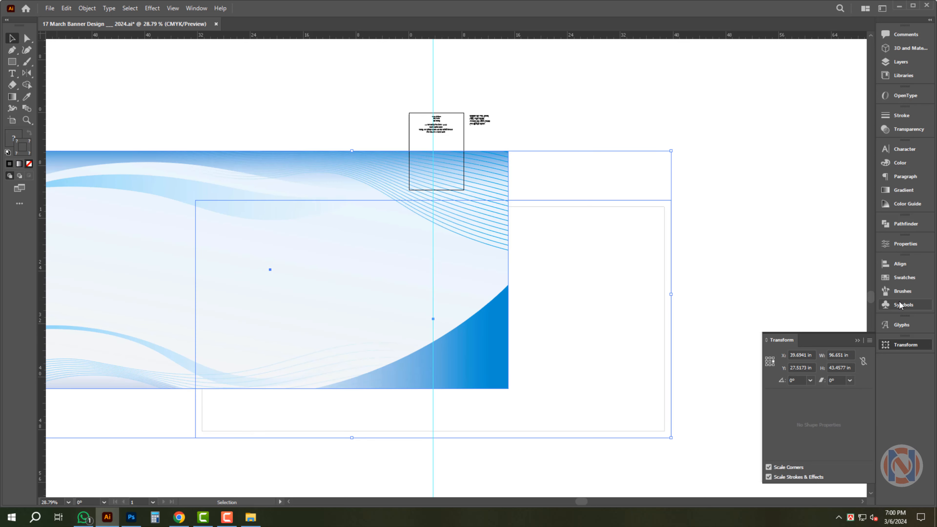
left_click(900, 264)
left_click(866, 286)
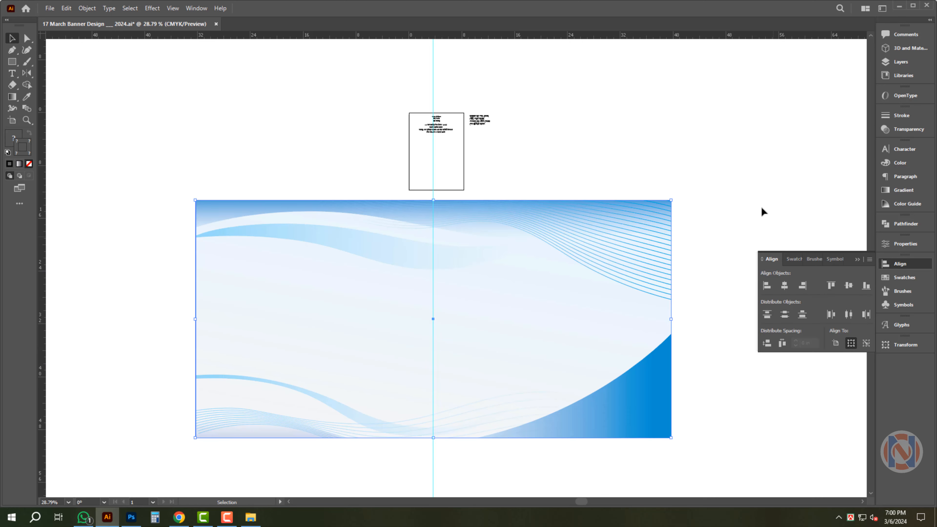
left_click(802, 285)
key("ctrl+shift+bracketleft")
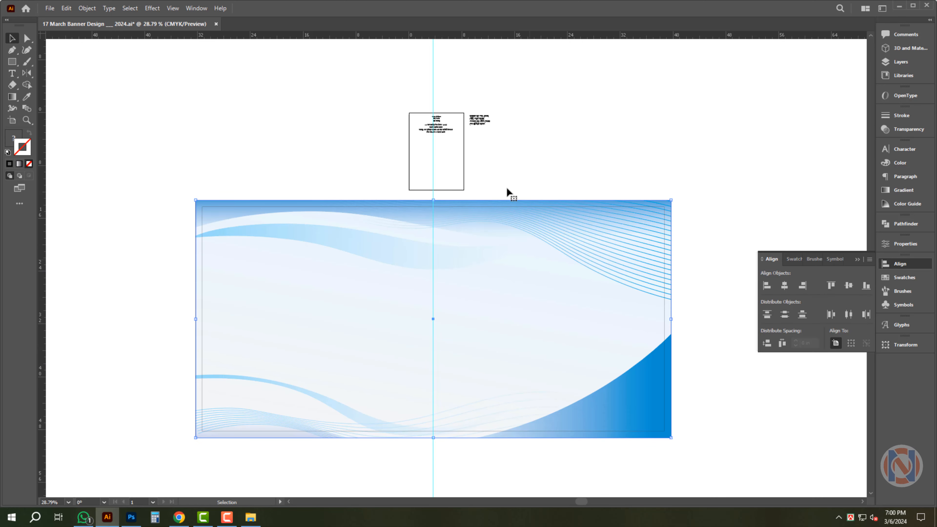
Move the two Bengali text blocks from the artboard onto the middle of the banner and enlarge them.
left_click_drag(363, 92, 461, 159)
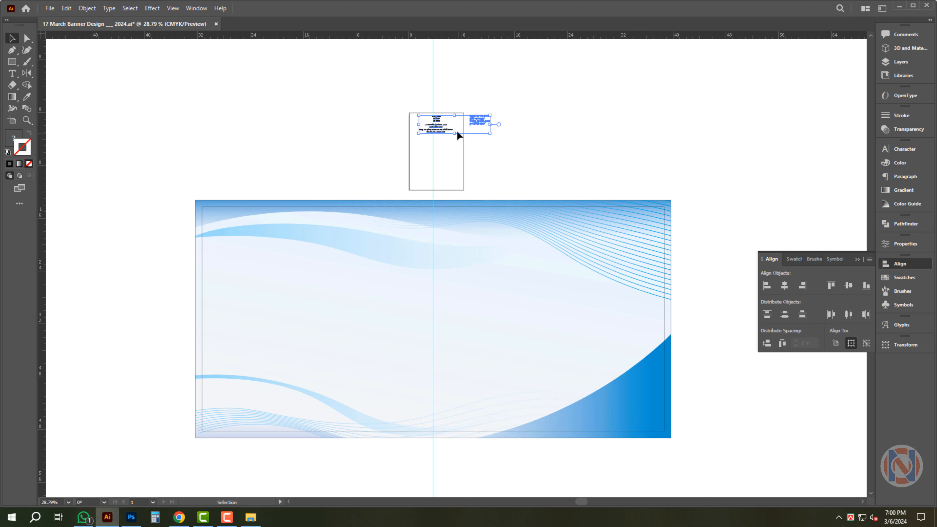
left_click_drag(402, 103, 447, 226)
left_click_drag(465, 188, 466, 332)
left_click(571, 261)
left_click_drag(480, 257, 508, 263)
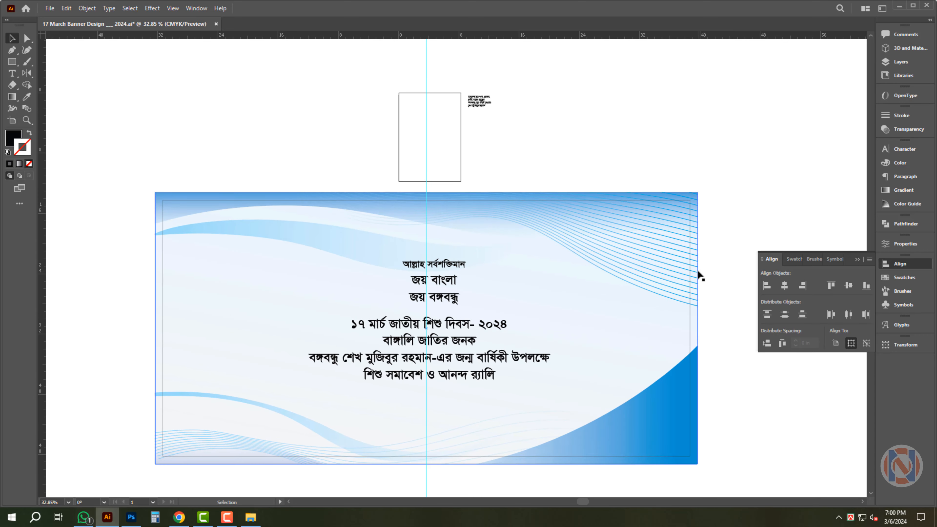
Duplicate the outer banner outline in place, shorten the copy to a strip along the upper edge, and give it a solid black fill.
left_click(623, 292)
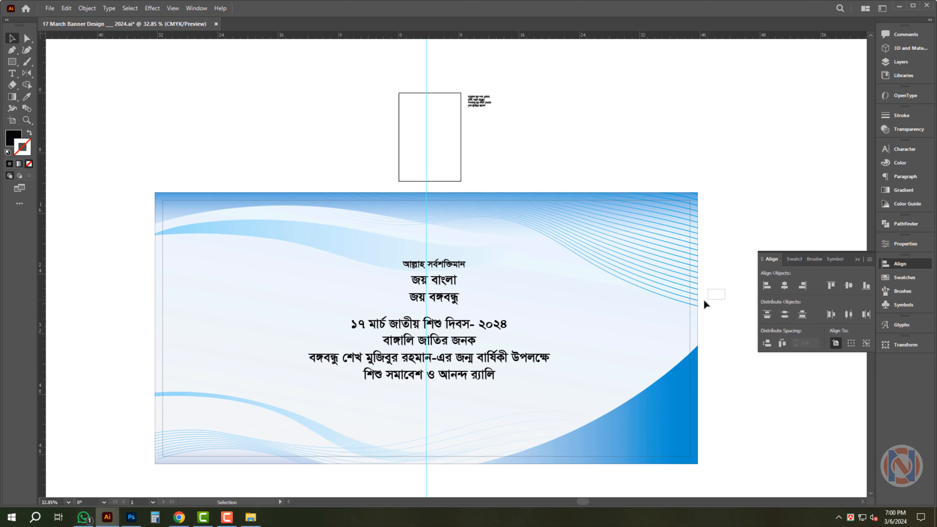
left_click(694, 298)
key("ctrl+c")
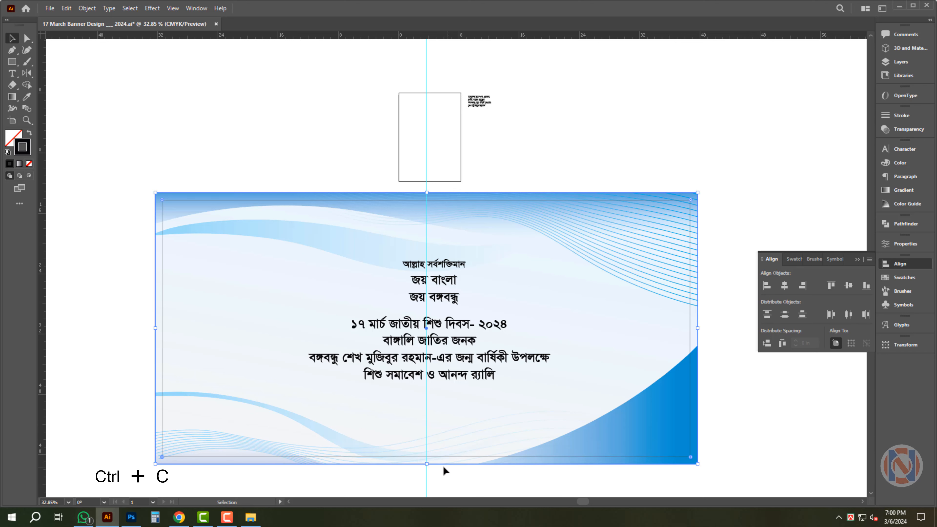
left_click_drag(427, 464, 427, 218)
left_click(30, 132)
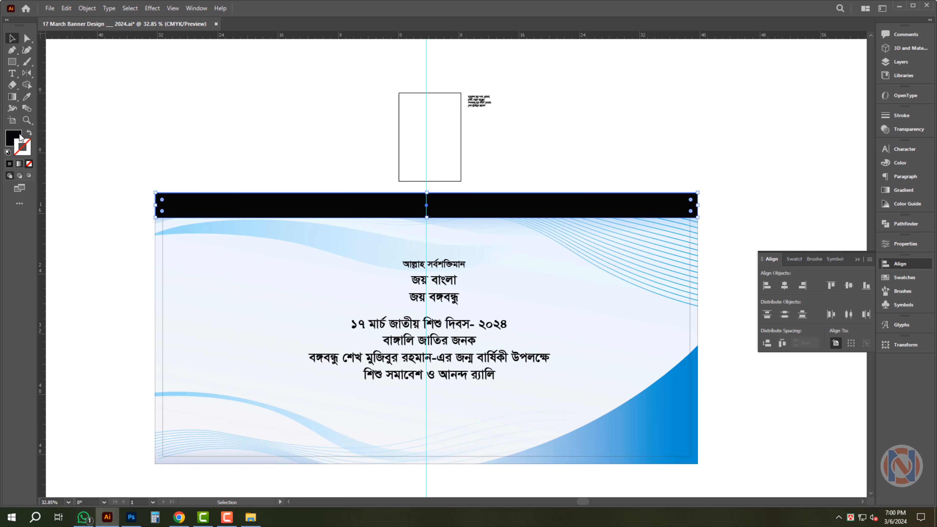
Fill the upper strip with the blue gradient sampled from the background's lower-right corner using the Eyedropper.
left_click(13, 137)
left_click(26, 97)
left_click(675, 441)
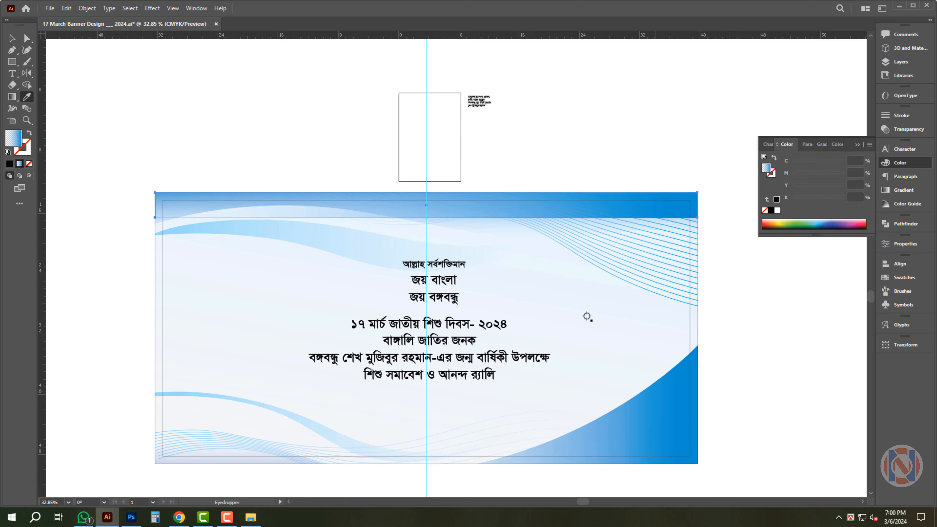
key("v")
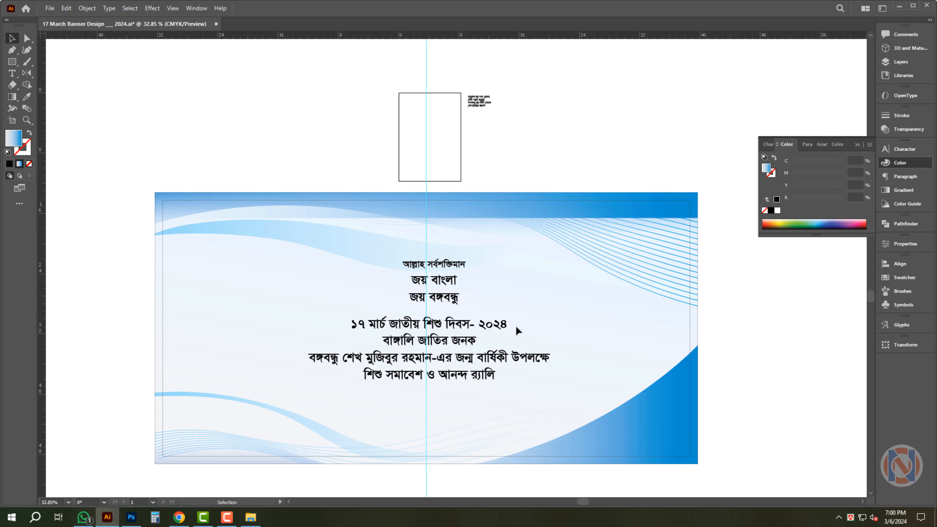
Set the upper strip's gradient angle to 90° and extend the strip's lower edge downward.
scroll(506, 221, "up", 1, "alt")
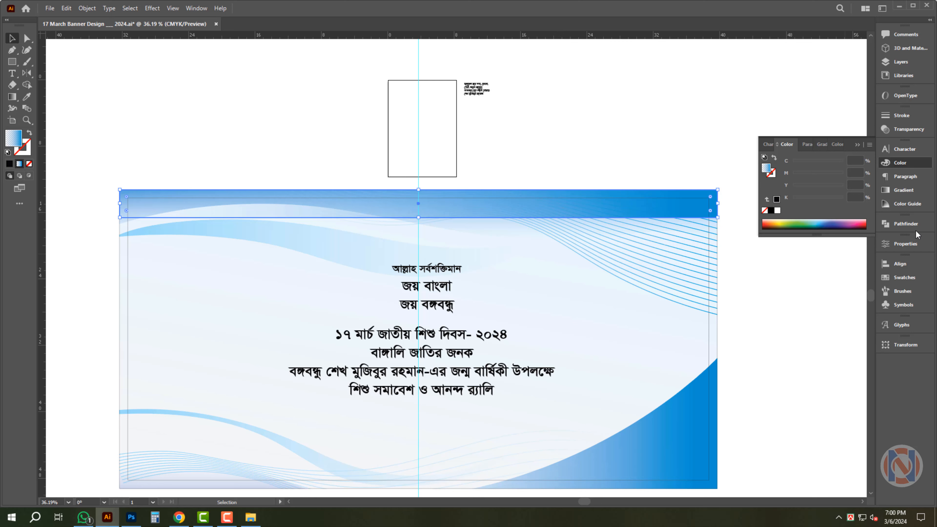
left_click(897, 193)
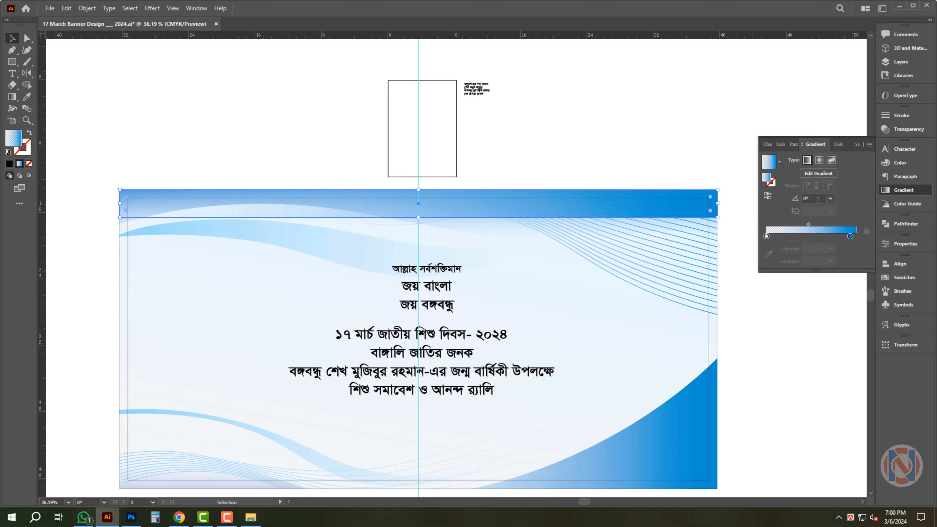
type("90")
key("Return")
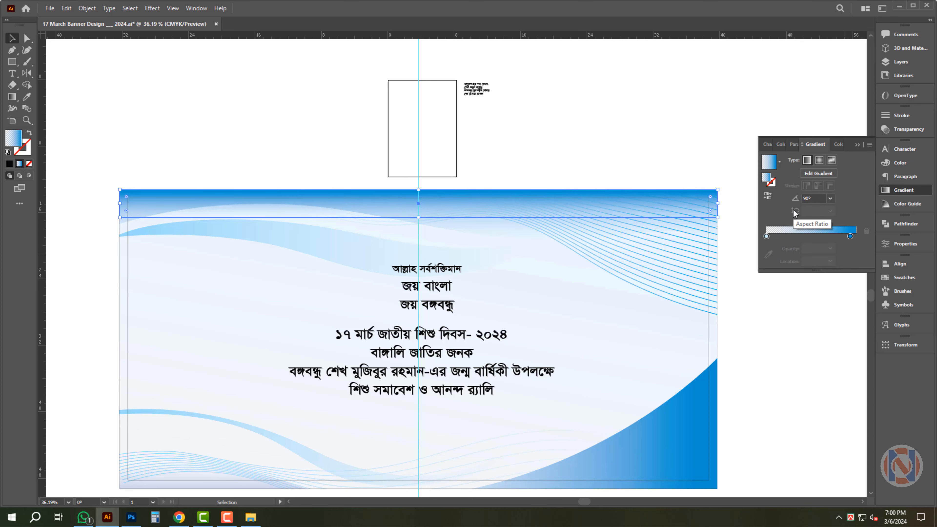
left_click(619, 109)
left_click(518, 205)
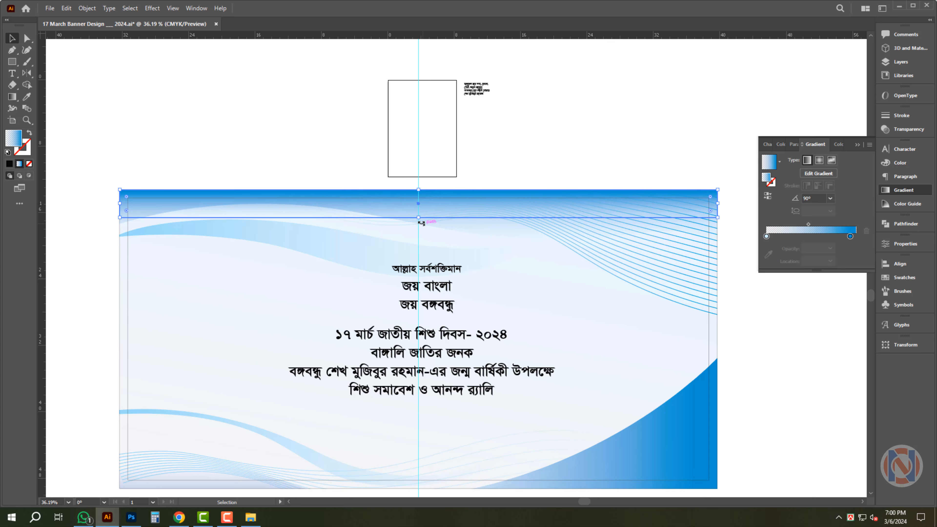
left_click_drag(418, 218, 420, 236)
Try to delete the upper text block's first line and duplicate the remaining two lines onto the blue strip.
left_click(456, 309)
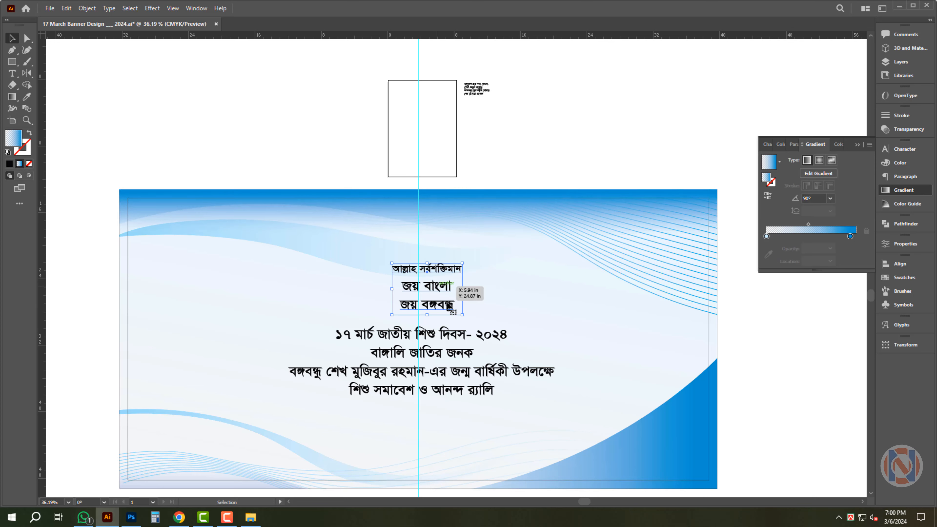
double_click(437, 270)
triple_click(436, 270)
key("BackSpace")
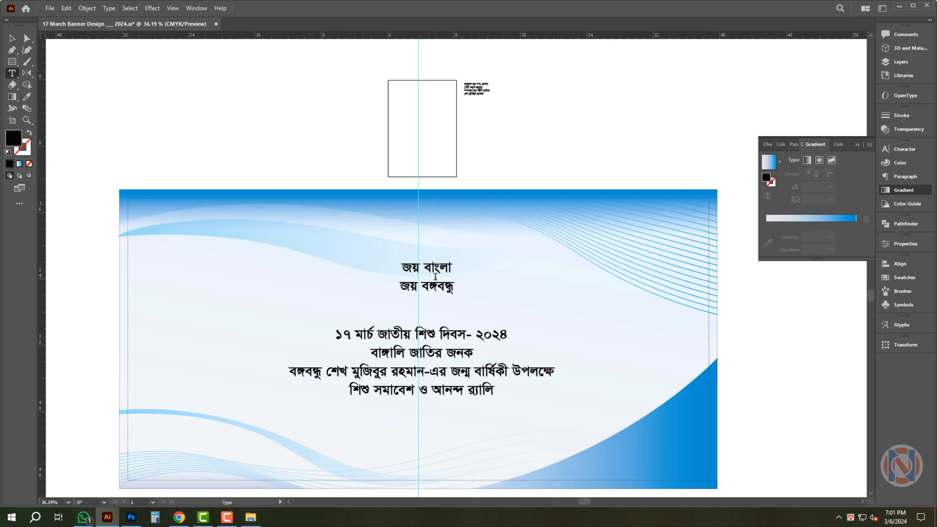
left_click_drag(434, 269, 434, 210)
double_click(427, 215)
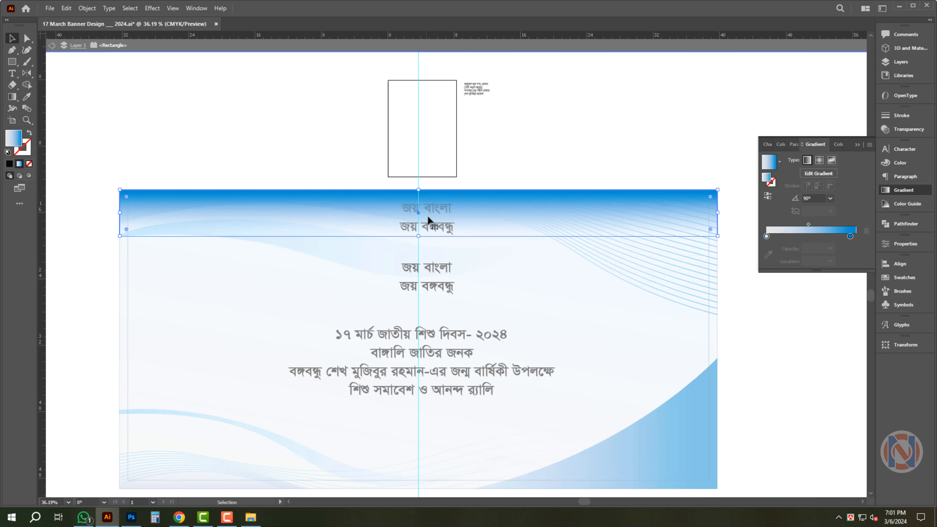
Undo the duplication and the deletion in the upper text block.
key("ctrl+z")
key("ctrl+z")
key("ctrl+z")
key("ctrl+z")
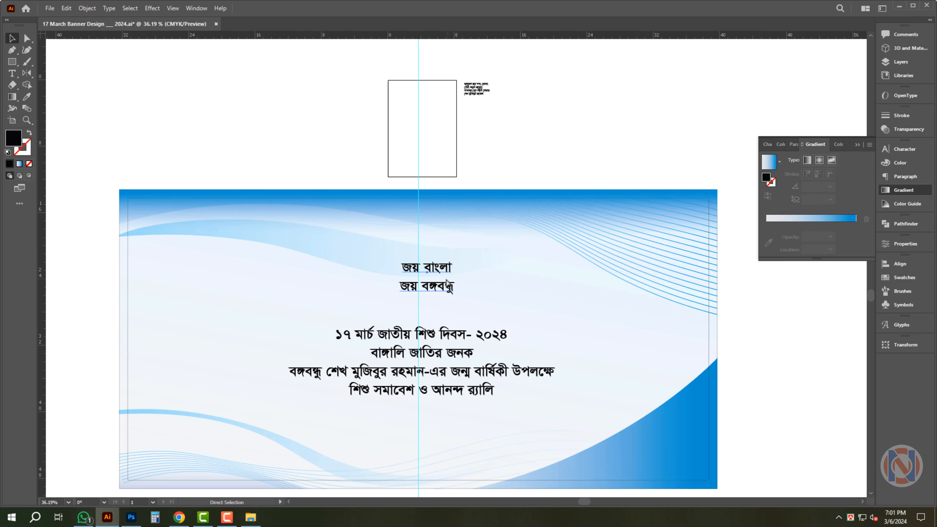
Split the line আল্লাহ সর্বশক্তিমান off the upper text block into its own text object on the blue strip.
left_click(446, 284)
triple_click(445, 270)
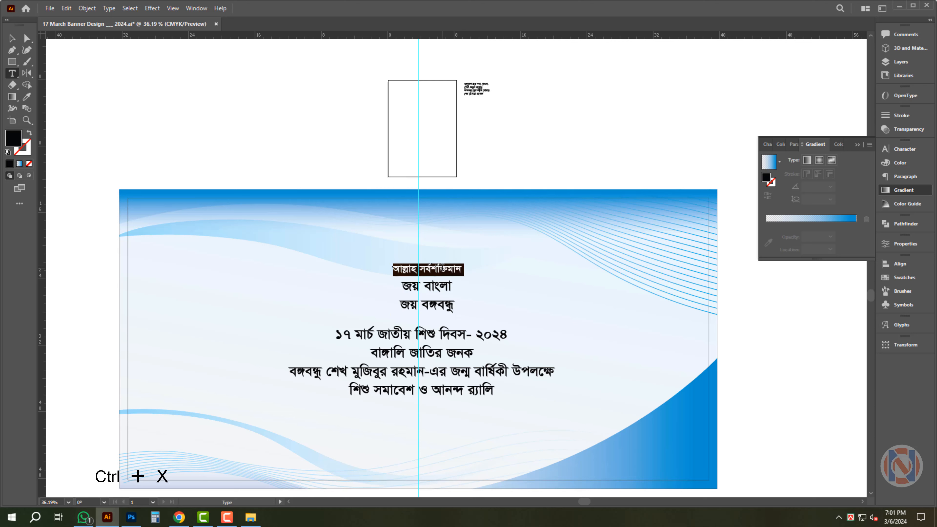
key("ctrl+x")
key("Escape")
left_click_drag(447, 273, 445, 216)
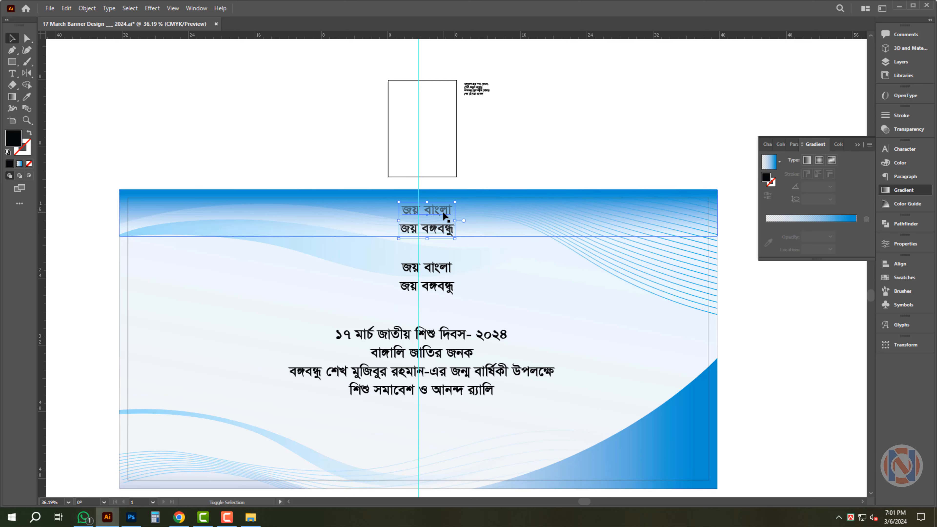
left_click(437, 209)
key("ctrl+a")
key("ctrl+v")
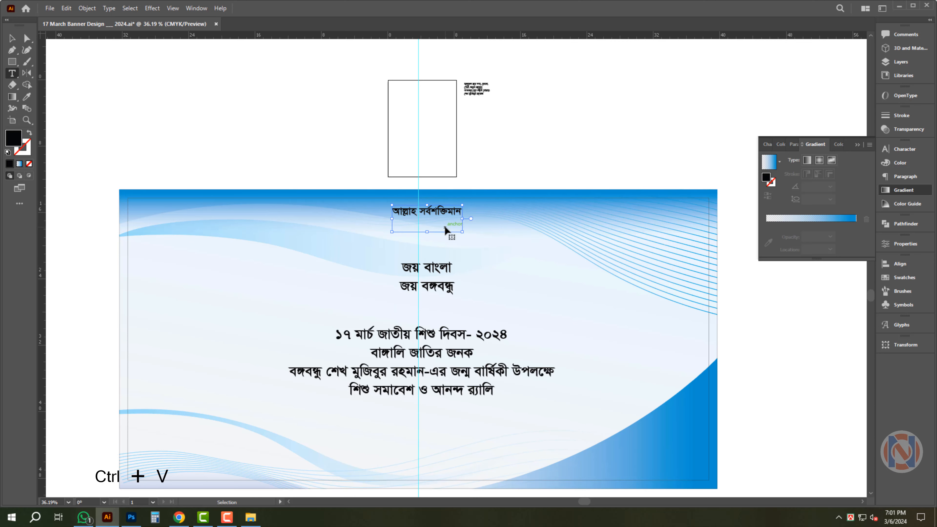
Centre আল্লাহ সর্বশক্তিমান on the vertical guide near the banner's upper edge and fill it white.
key("Escape")
left_click_drag(442, 213, 433, 206)
left_click(899, 162)
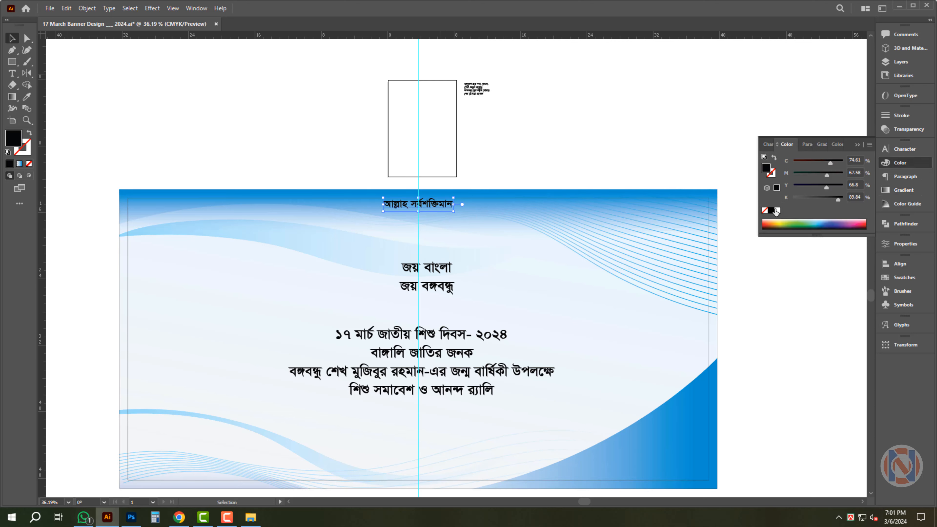
left_click(777, 210)
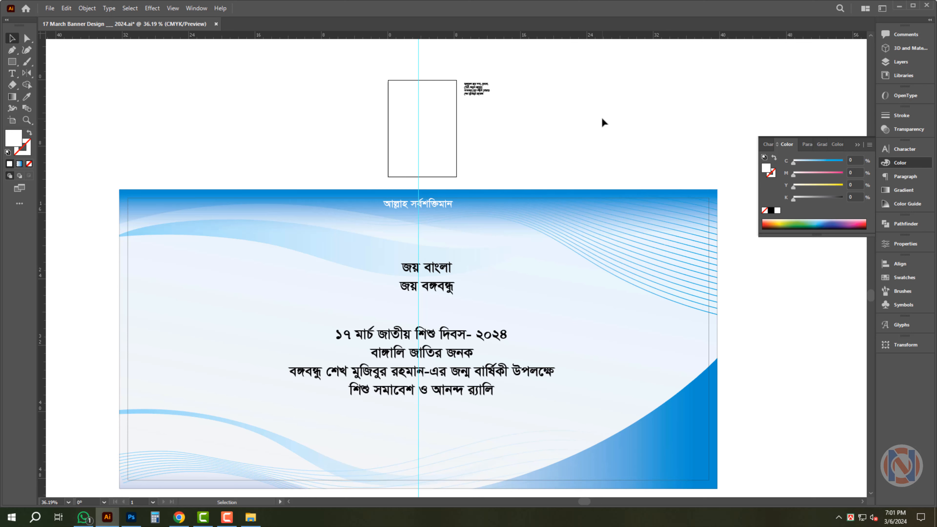
Cut the line জয় বঙ্গবন্ধু from the text block and move the remaining জয় বাংলা to the blue strip's left end.
left_click(437, 271)
key("t")
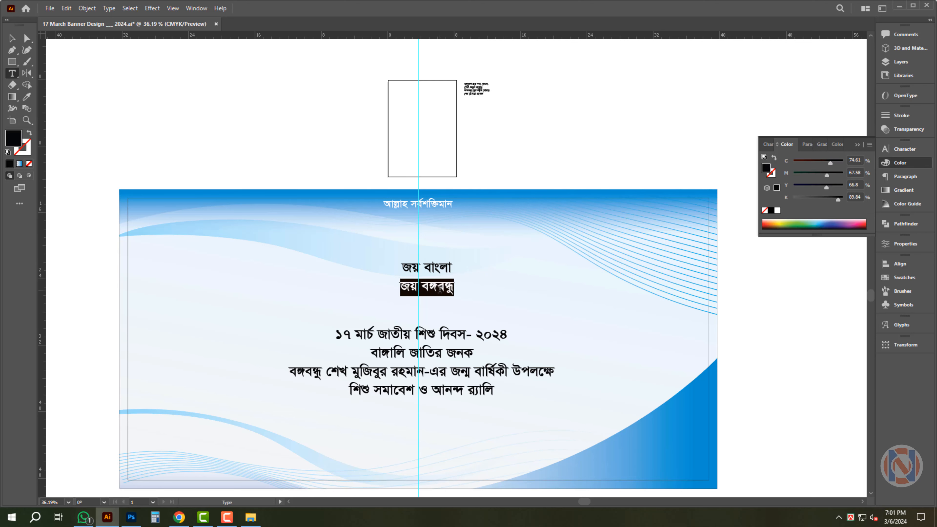
key("ctrl+x")
key("BackSpace")
key("Escape")
left_click_drag(431, 273, 165, 213)
Duplicate জয় বাংলা to the blue strip's right end and replace the copy's text with জয় বঙ্গবন্ধু.
left_click_drag(180, 221, 662, 219)
double_click(659, 216)
key("ctrl+a")
key("ctrl+v")
key("Escape")
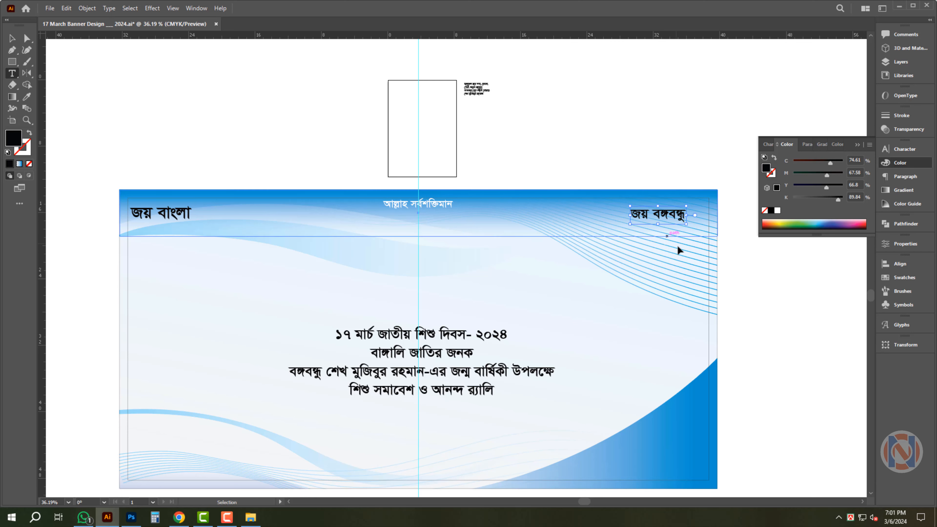
Enlarge জয় বাংলা and জয় বঙ্গবন্ধু together out to the right margin and fill both white.
key("i")
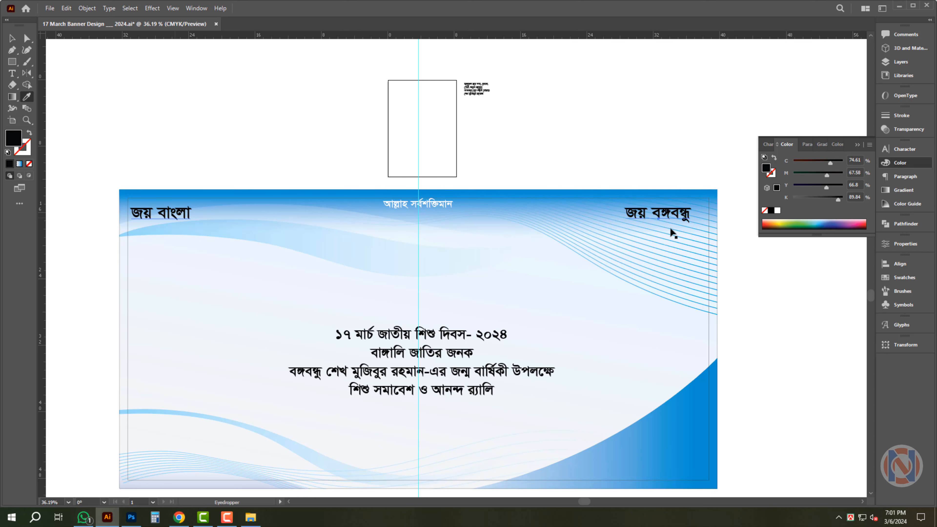
key("v")
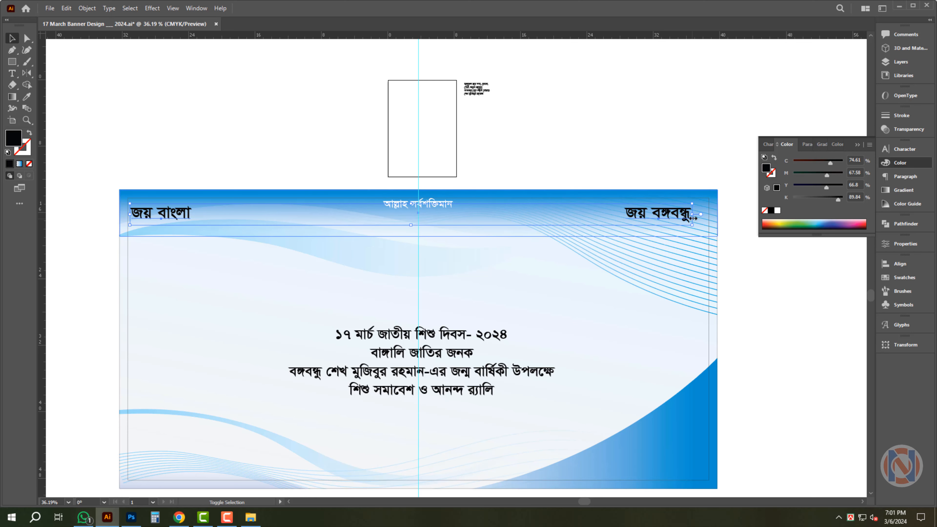
left_click_drag(693, 218, 707, 218)
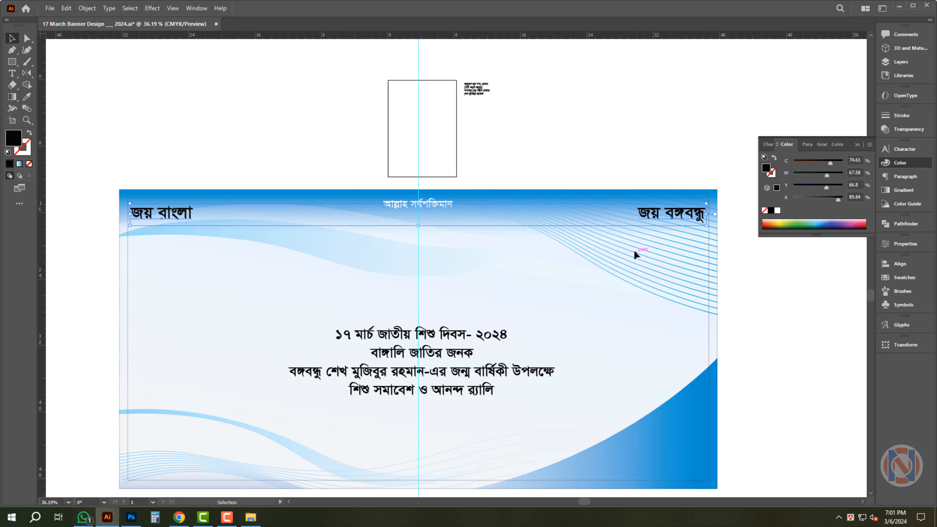
left_click(777, 211)
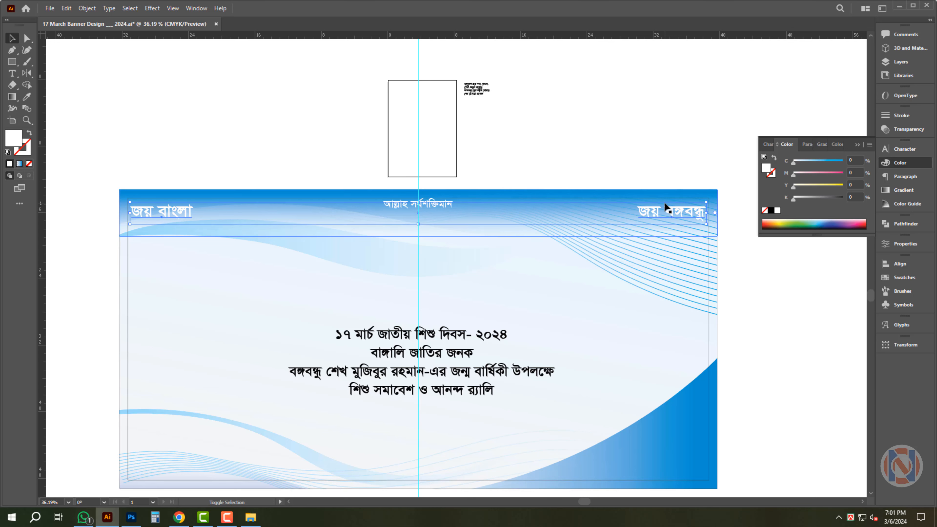
left_click(547, 238)
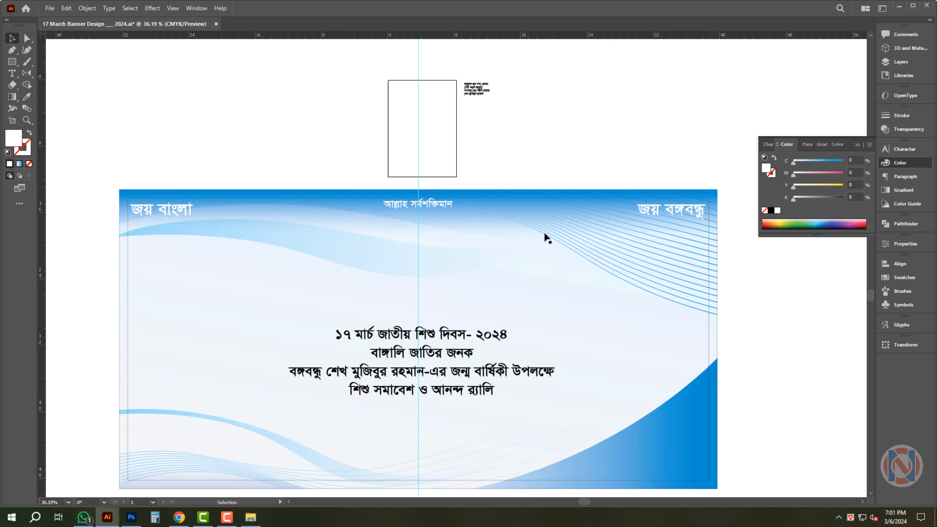
Extend the blue gradient strip's lower edge farther down and unlock all locked objects.
left_click(547, 209)
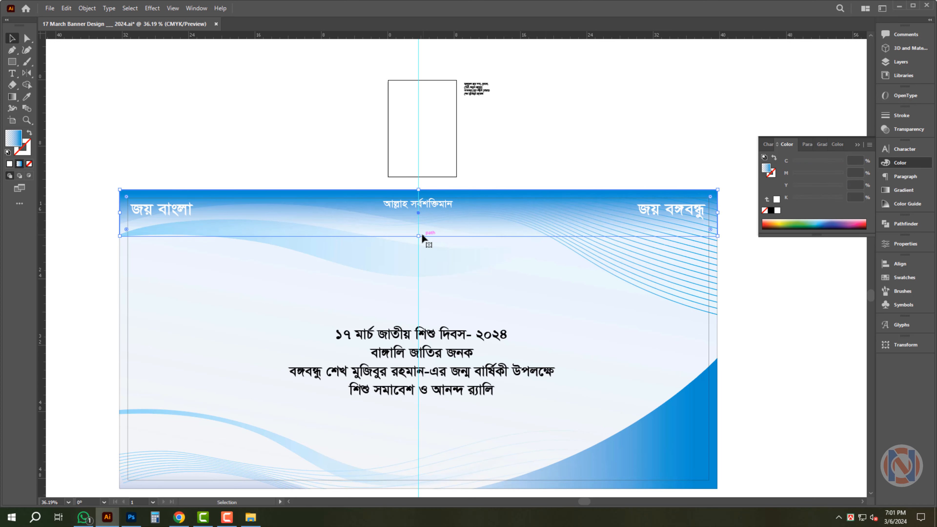
left_click_drag(418, 235, 416, 270)
left_click(540, 137)
key("ctrl+alt+2")
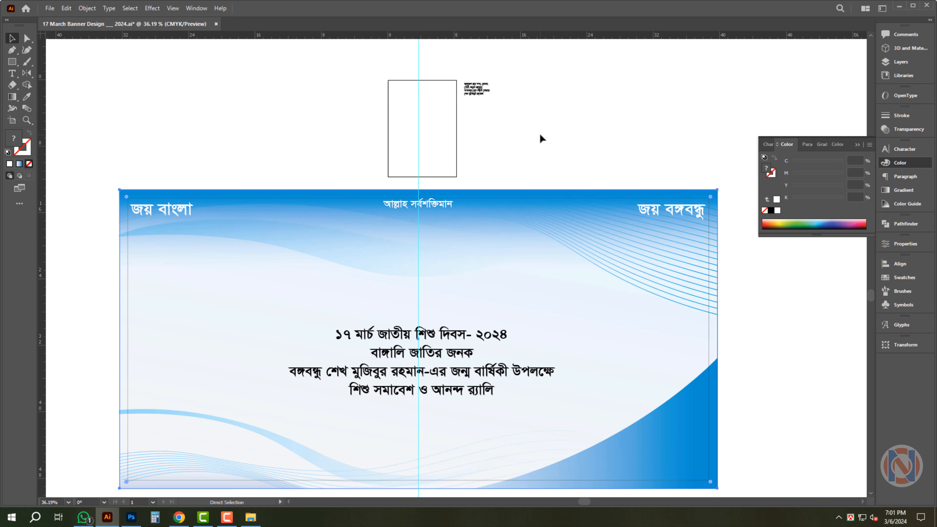
Split the line ১৭ মার্চ জাতীয় শিশু দিবস- ২০২৪ off the lower text block into a separate heading above it.
left_click_drag(540, 138, 517, 138)
left_click_drag(475, 305, 451, 253)
key("t")
triple_click(398, 303)
key("ctrl+x")
key("Escape")
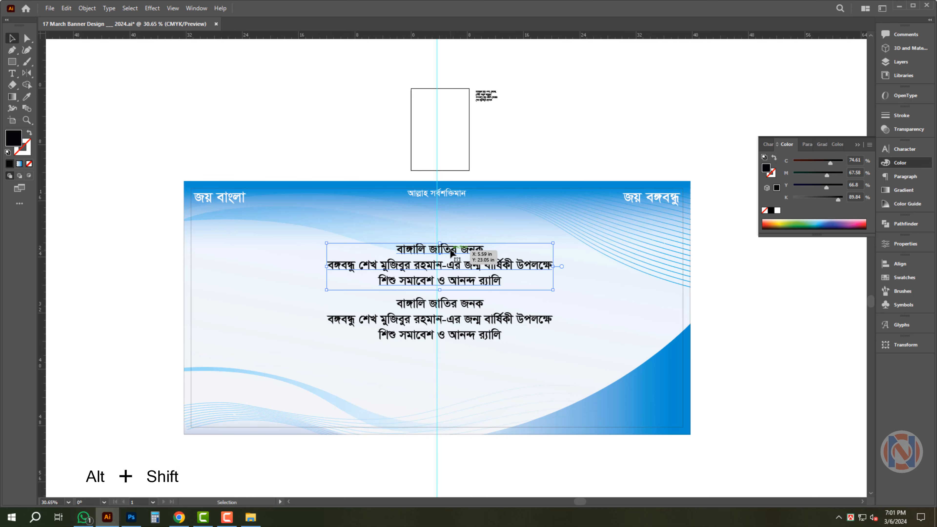
triple_click(452, 252)
key("ctrl+a")
key("ctrl+v")
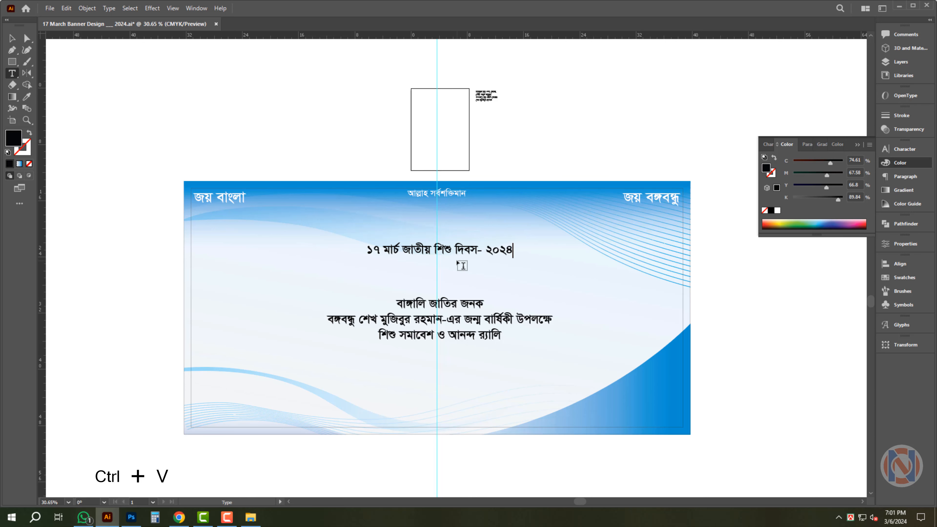
Enlarge the ১৭ মার্চ জাতীয় শিশু দিবস- ২০২৪ heading about its centre and set its font to Shorif Sayef Bijoy 2003.
key("Escape")
left_click_drag(513, 251, 600, 254)
key("ctrl+t")
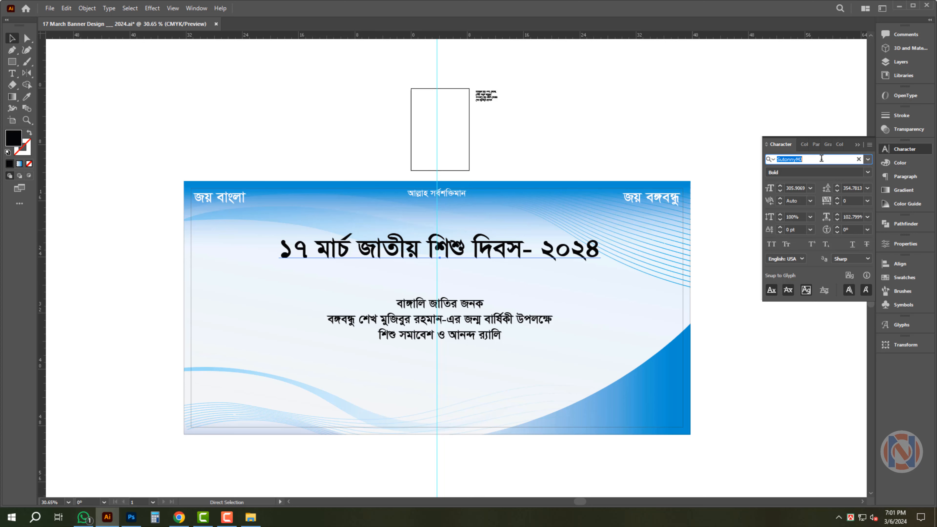
type("shor")
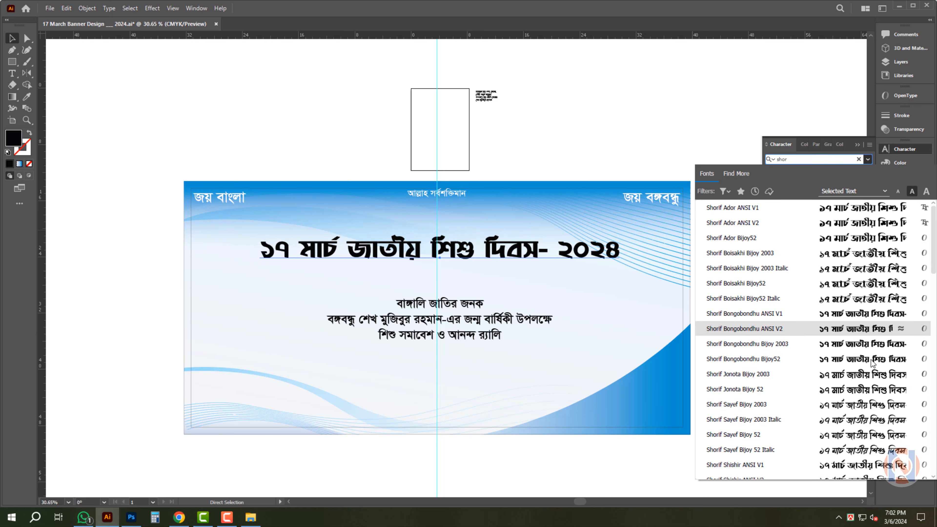
left_click(876, 408)
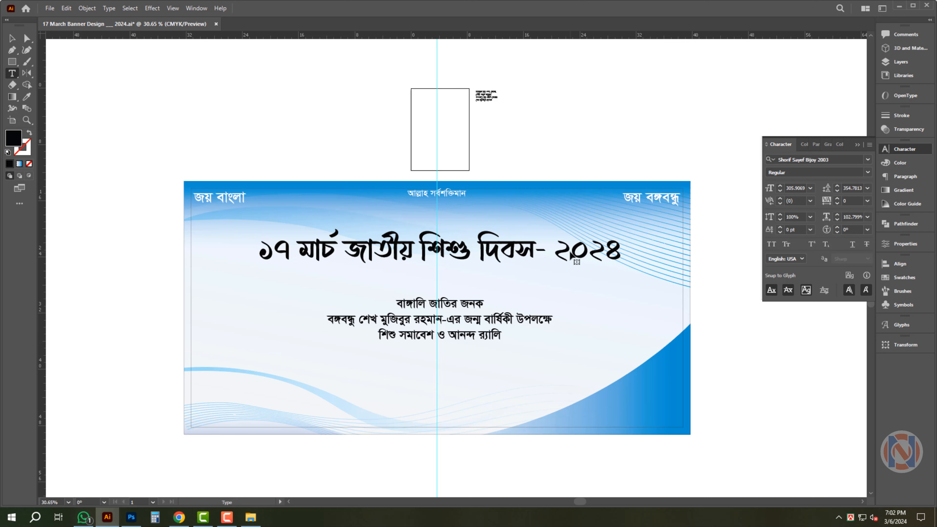
key("Right")
key("Escape")
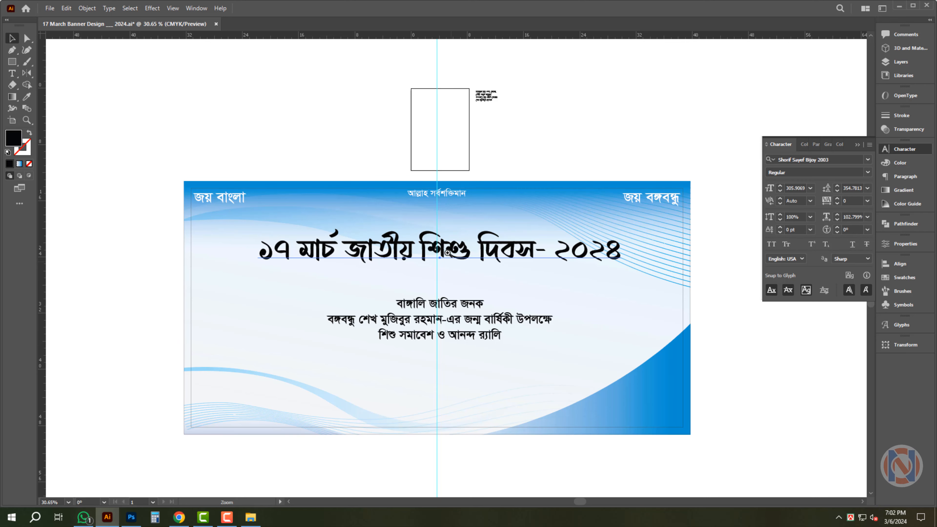
Split ১৭ মার্চ off the heading into its own text object centred above জাতীয় শিশু দিবস- ২০২৪.
left_click_drag(450, 251, 505, 251)
double_click(285, 246)
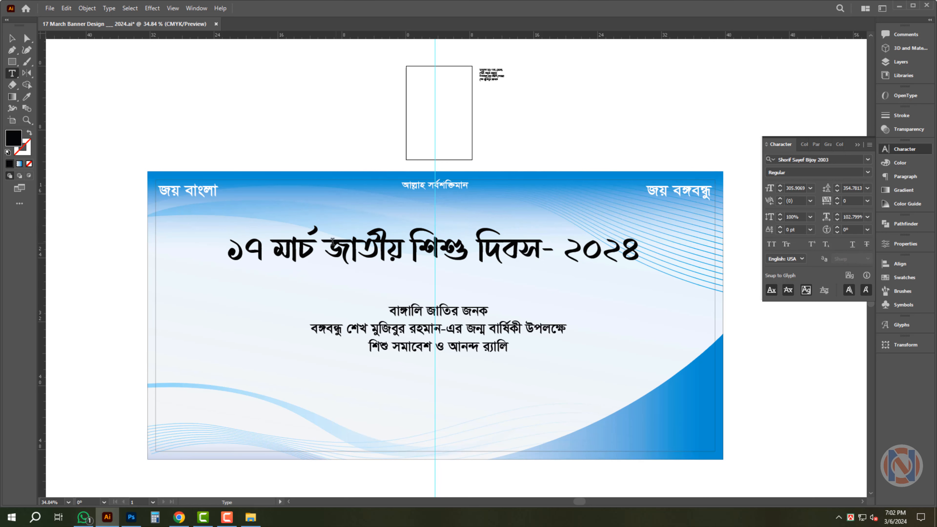
left_click_drag(328, 245, 137, 268)
key("ctrl+x")
key("Escape")
mouse_move(438, 250)
left_mouse_down()
mouse_move(439, 282)
mouse_move(409, 229)
mouse_move(434, 234)
left_mouse_up()
double_click(409, 229)
key("ctrl+a")
key("ctrl+v")
key("Escape")
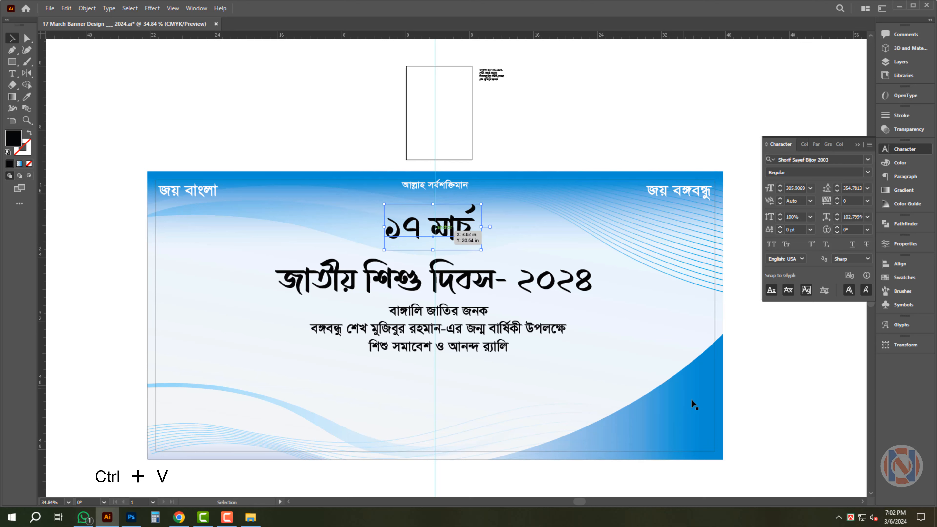
Duplicate the banner's outline rectangle in place in front and swap the copy's fill and stroke for a solid black fill.
left_click(720, 459)
key("ctrl+z")
key("ctrl+c")
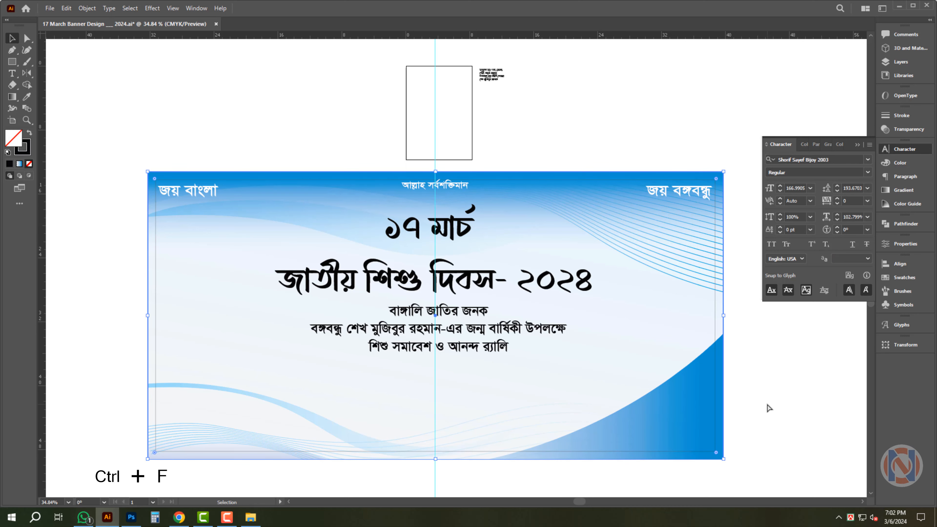
left_click(27, 134)
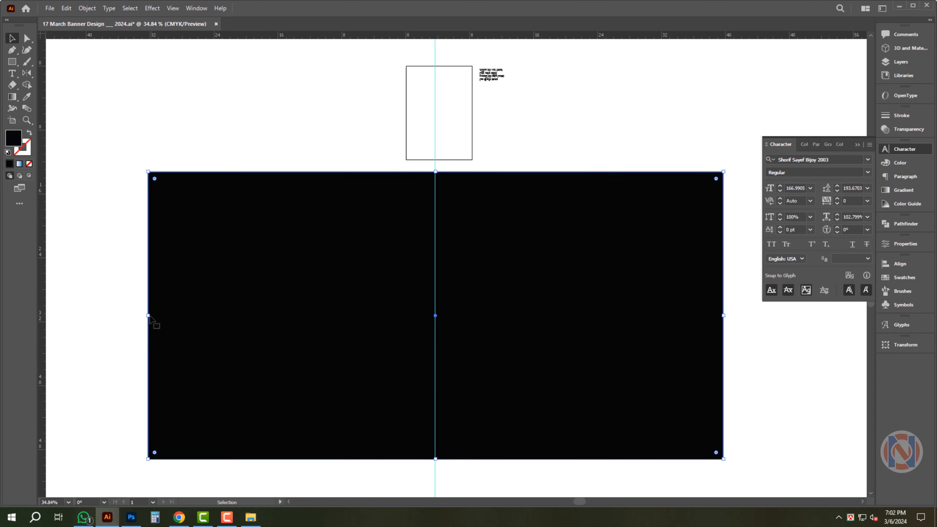
Shrink the black rectangle to a small block at the banner's upper edge, just left of ১৭ মার্চ.
mouse_move(148, 316)
left_mouse_down()
mouse_move(318, 316)
mouse_move(231, 316)
mouse_move(279, 316)
left_mouse_up()
left_click_drag(592, 459, 376, 247)
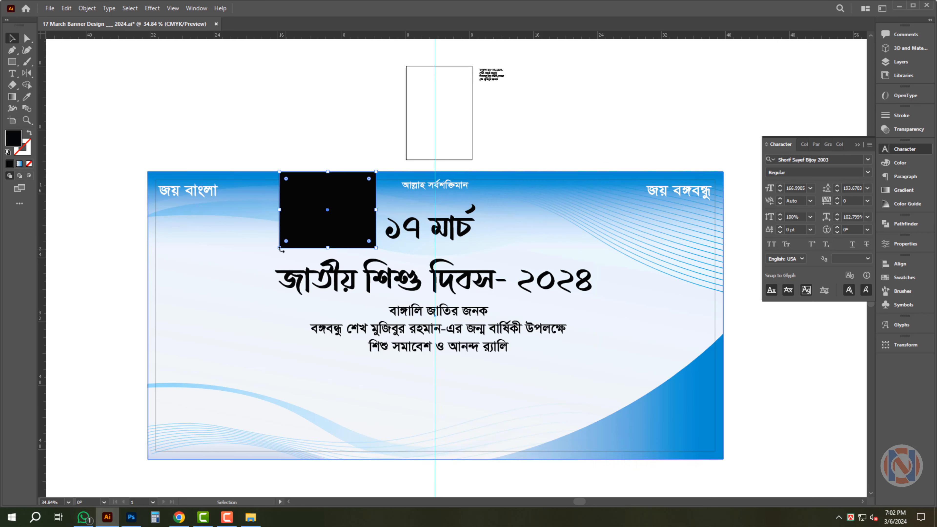
left_click_drag(279, 248, 310, 228)
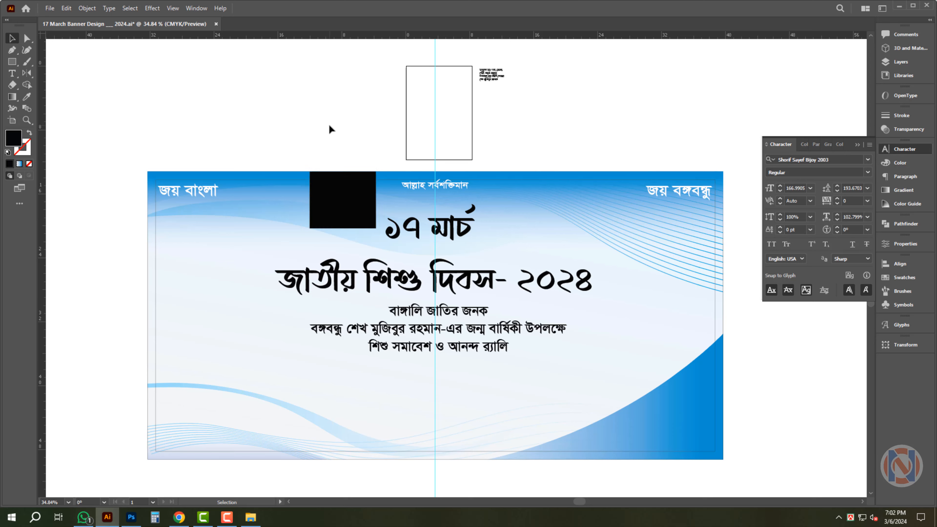
Open Pic _ 01 from the Downloads folder in Adobe Illustrator, converting its layers to objects.
key("super")
key("super")
key("super+d")
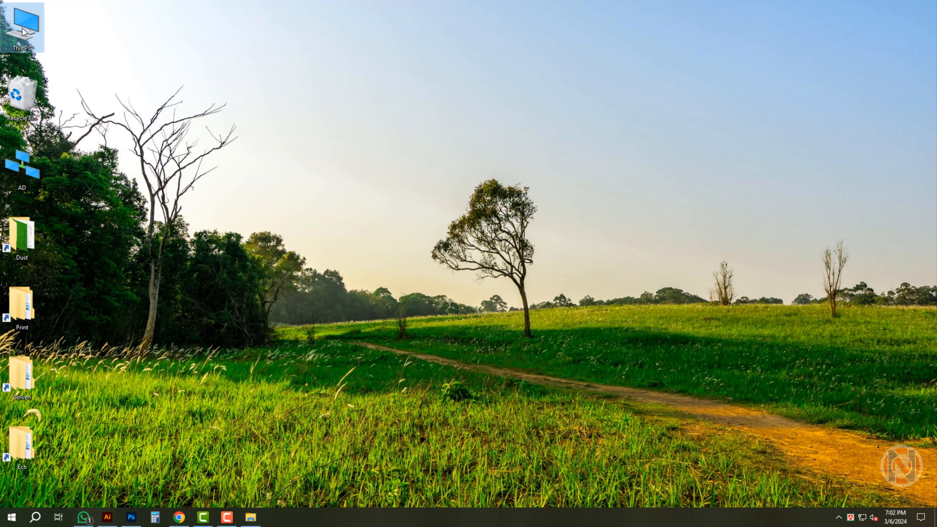
key("super+e")
double_click(516, 88)
right_click(474, 89)
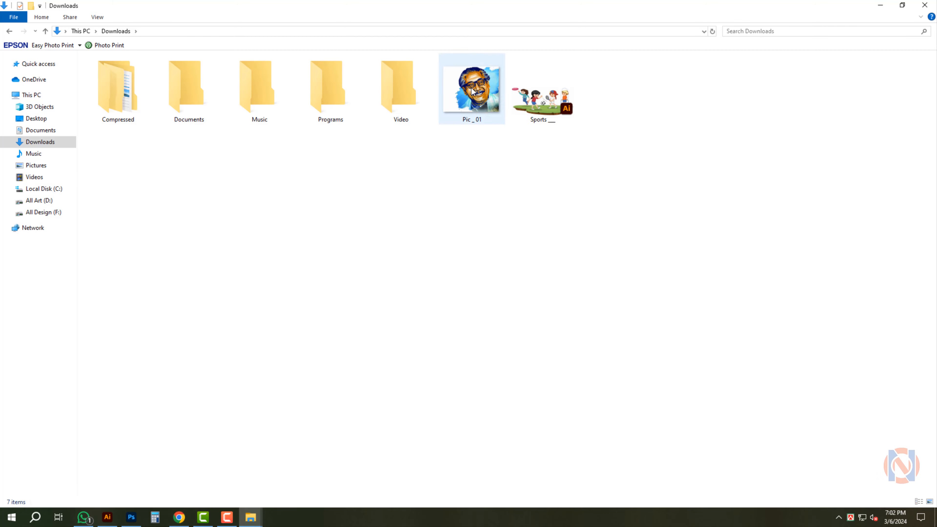
mouse_move(527, 174)
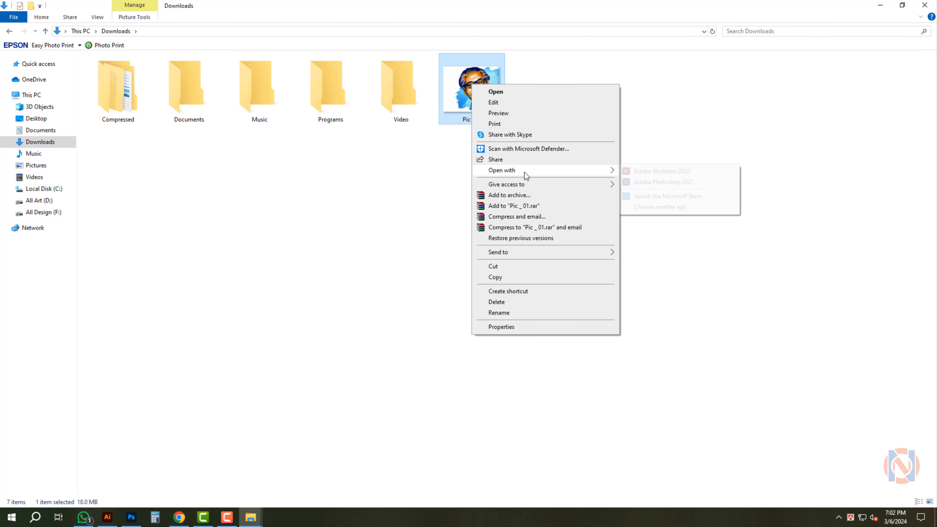
left_click(661, 171)
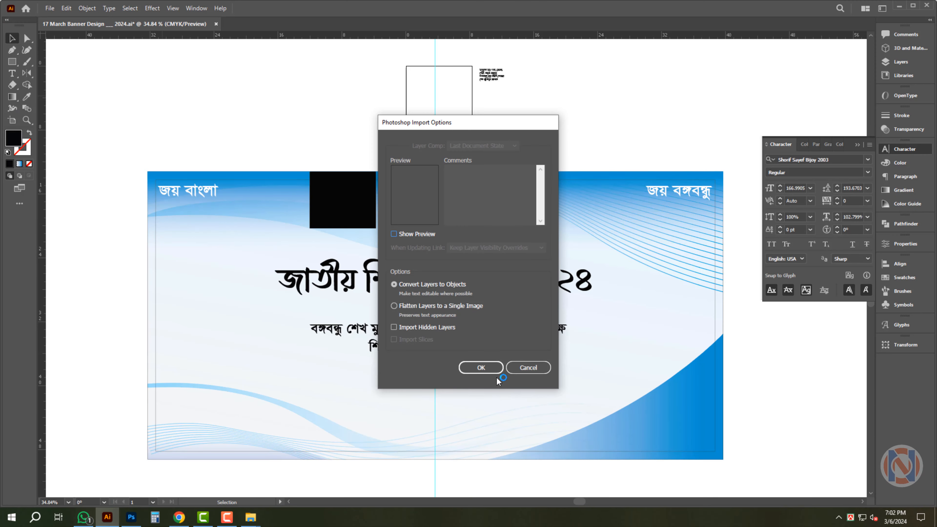
left_click(495, 373)
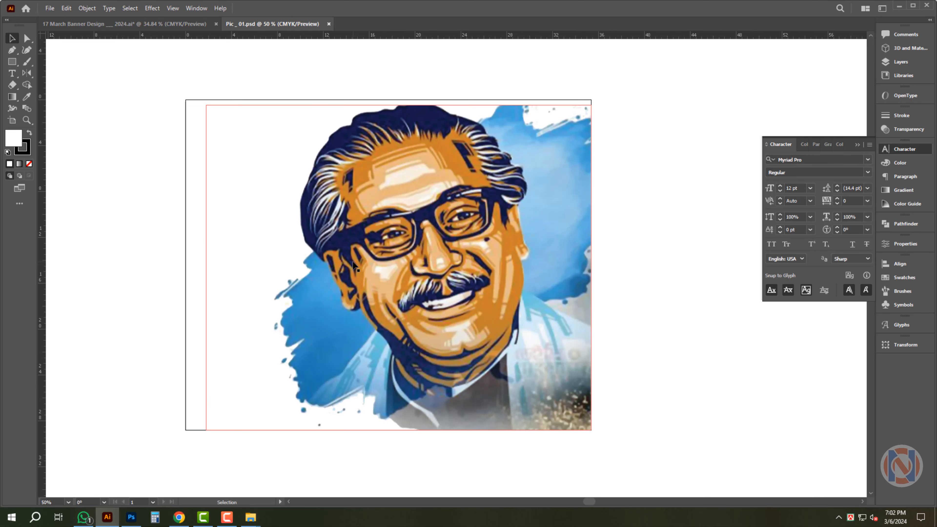
Move the portrait from Pic _ 01.psd into the banner document, closing the source file without saving.
left_click(416, 245)
key("ctrl+x")
key("ctrl+w")
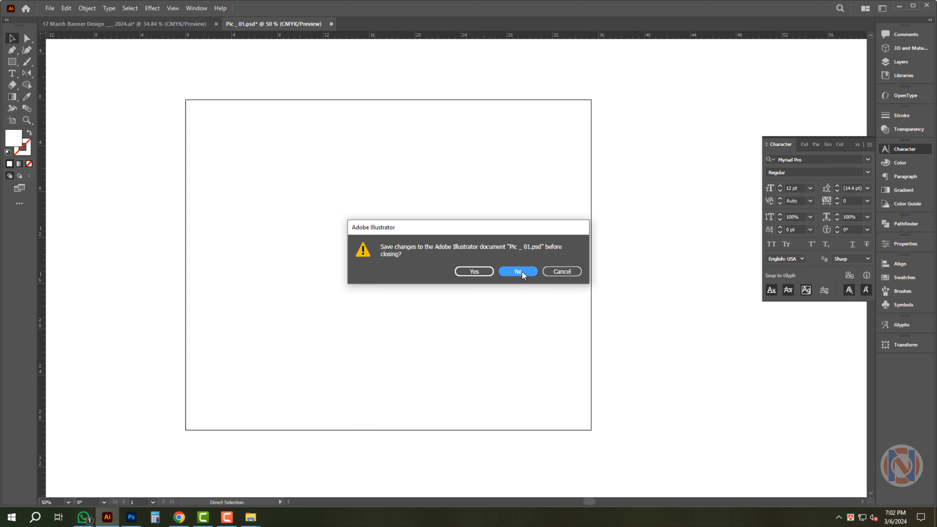
left_click(518, 272)
key("ctrl+v")
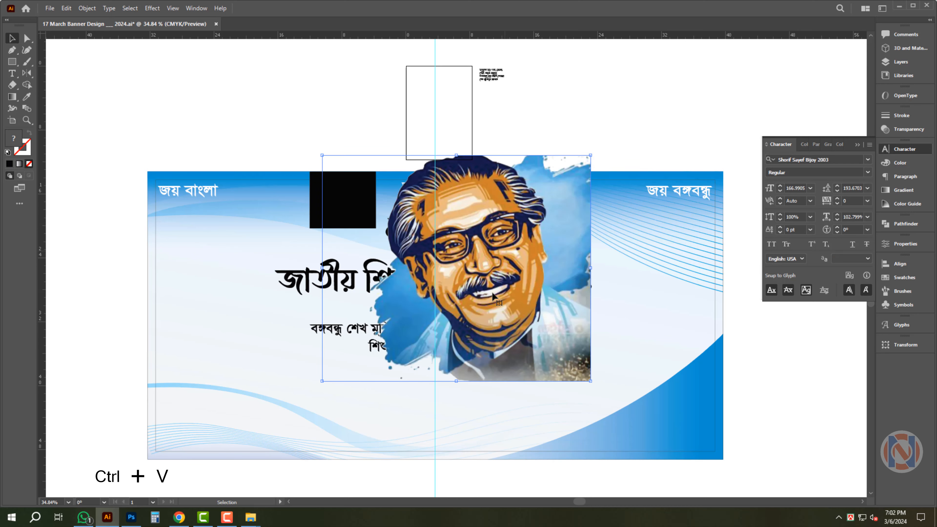
Mirror the portrait horizontally and align it with the lower-left corner of the banner background.
key("v")
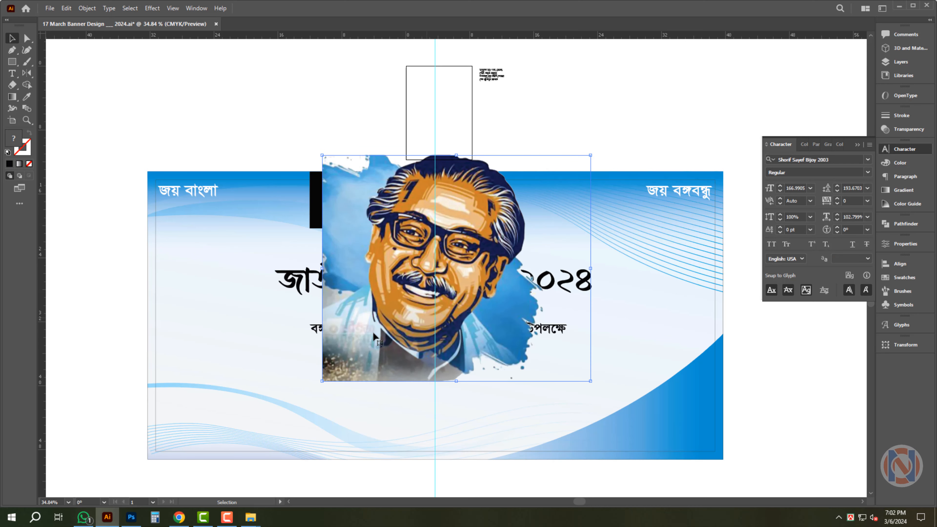
left_click(210, 434, "shift")
left_click(908, 265)
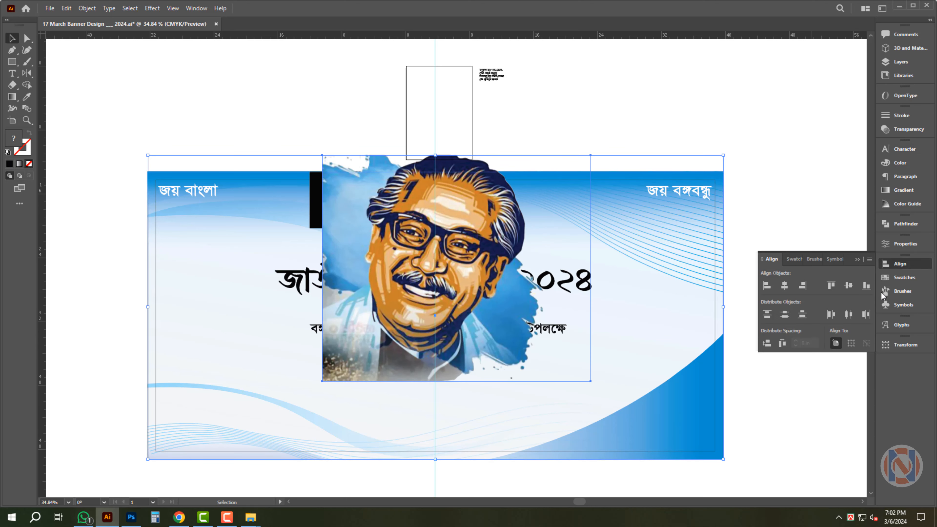
left_click(865, 288)
left_click(766, 286)
key("ctrl+shift+a")
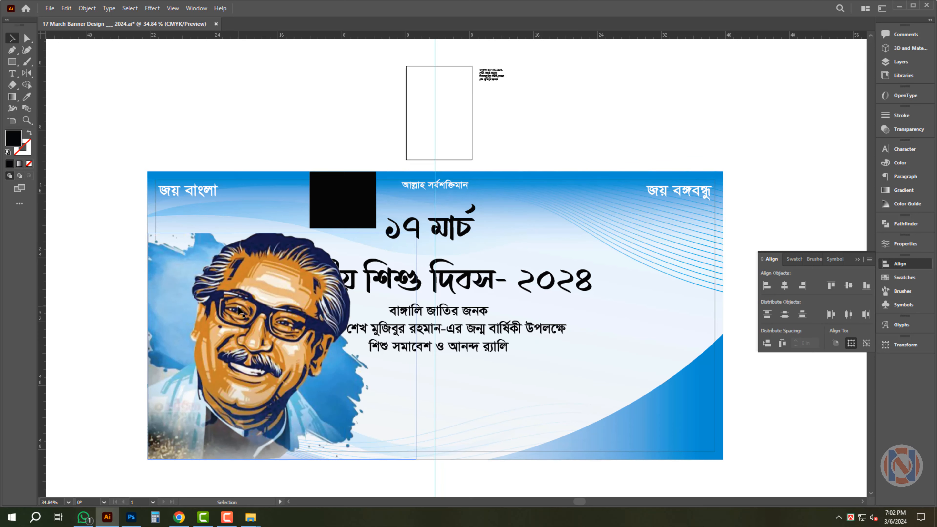
Enlarge the portrait slightly in proportion, keeping its lower-left corner fixed on the banner's corner.
left_click(286, 262)
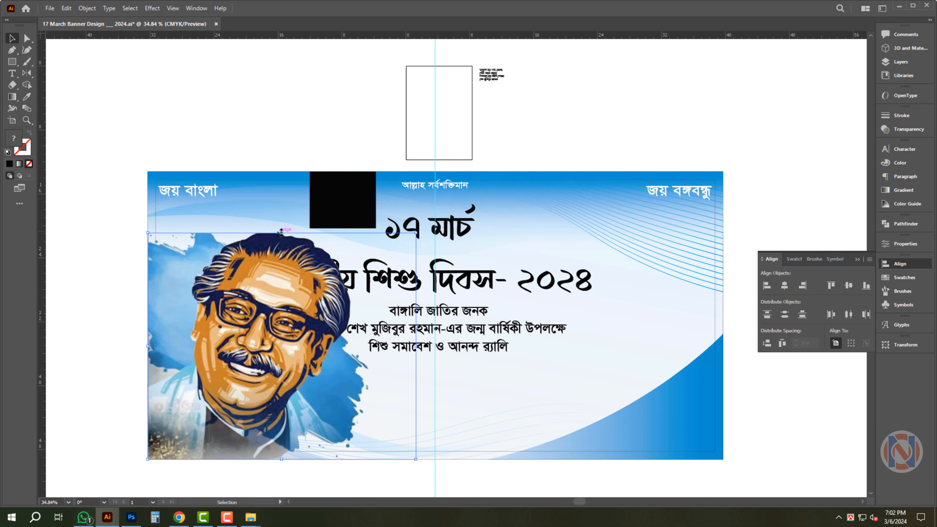
left_click_drag(418, 232, 443, 210)
left_click(324, 139)
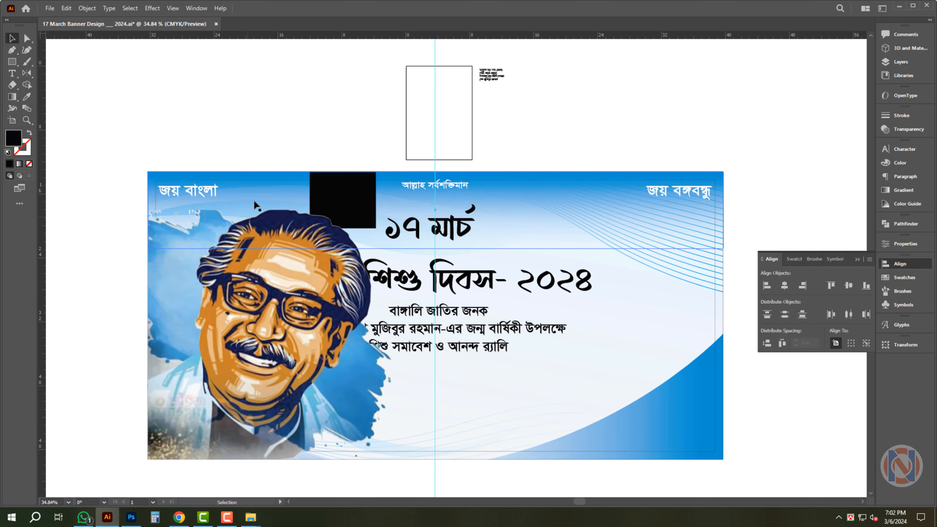
Reduce the gradient band along the banner's upper edge to a strip ending above the portrait, filled with blue sampled from the portrait.
left_click(254, 198)
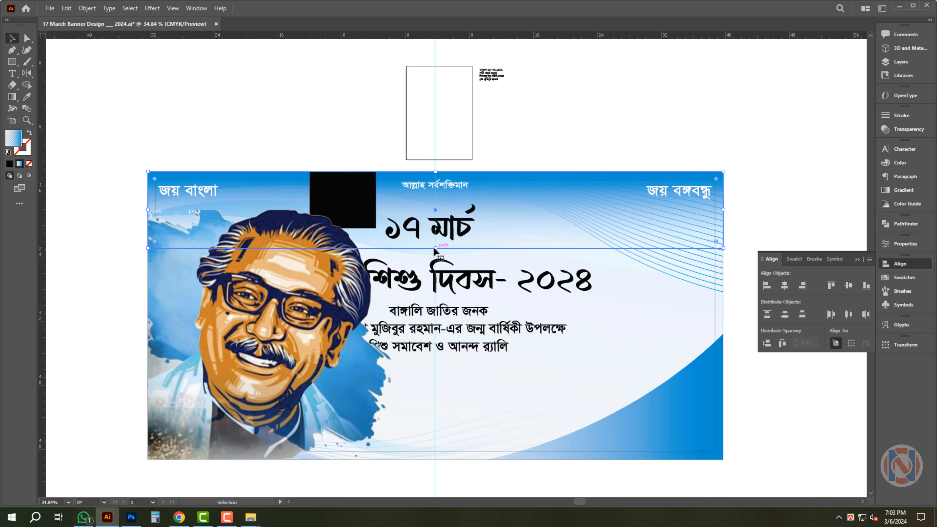
left_click_drag(435, 248, 433, 209)
key("i")
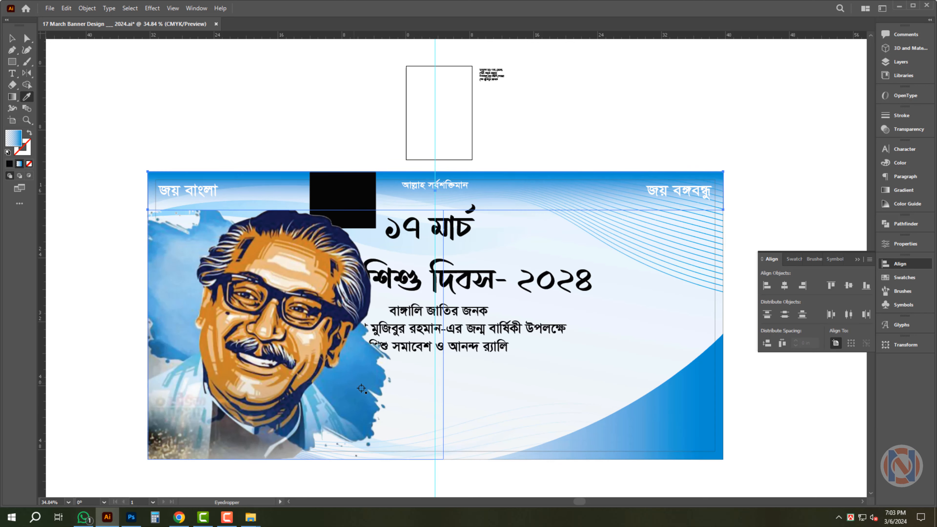
left_click(363, 412)
key("v")
left_click(539, 134)
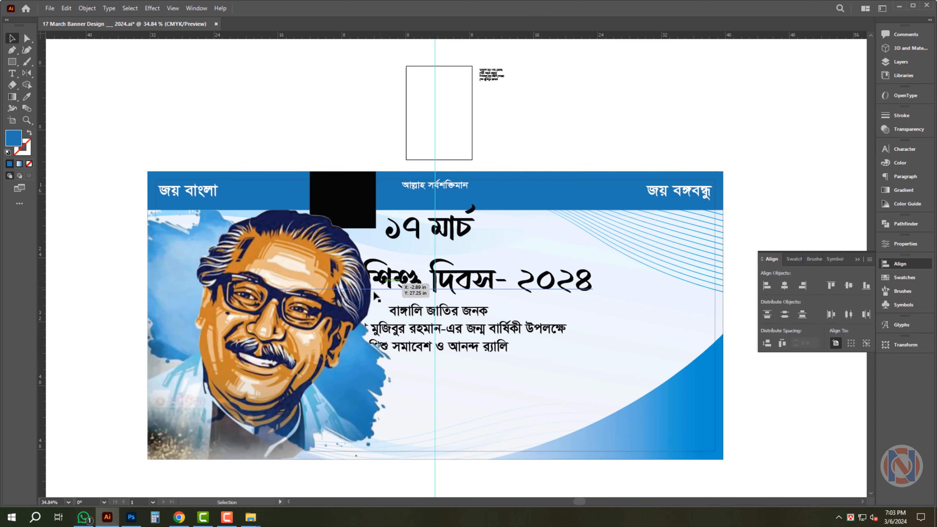
Move the black block directly below the blue strip, over ১৭ মার্চ, and extend it downward to about 8.76 in high.
left_click_drag(303, 206, 317, 207)
left_click(348, 200)
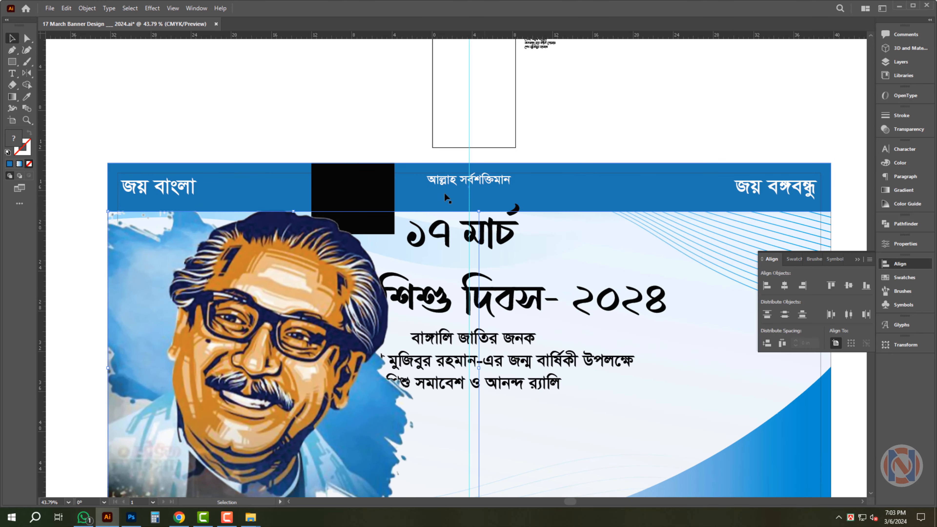
scroll(358, 197, "down", 1)
left_click_drag(317, 183, 511, 184)
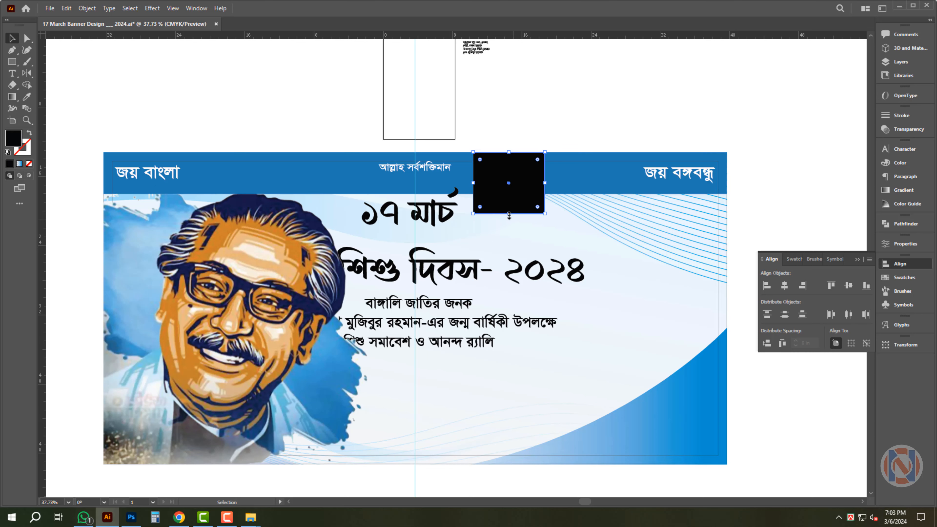
left_click_drag(508, 189, 376, 181)
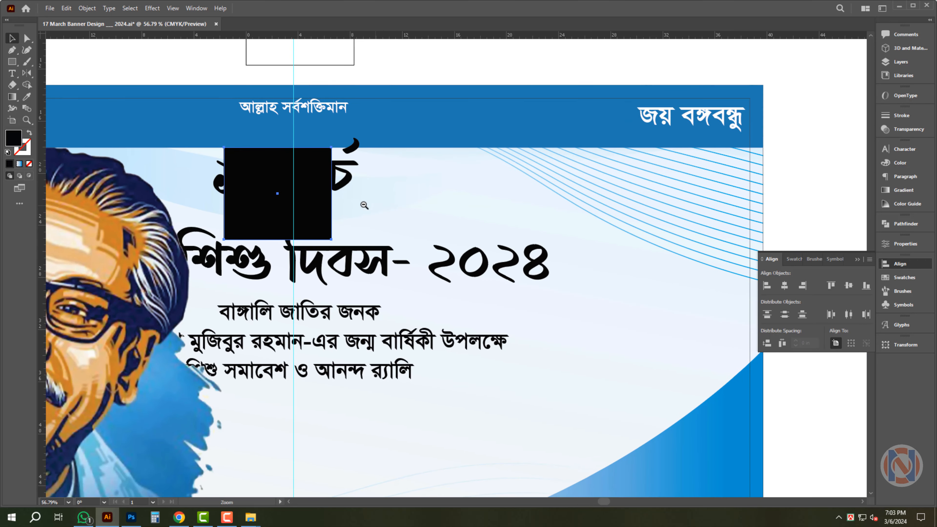
left_click(364, 205, "alt")
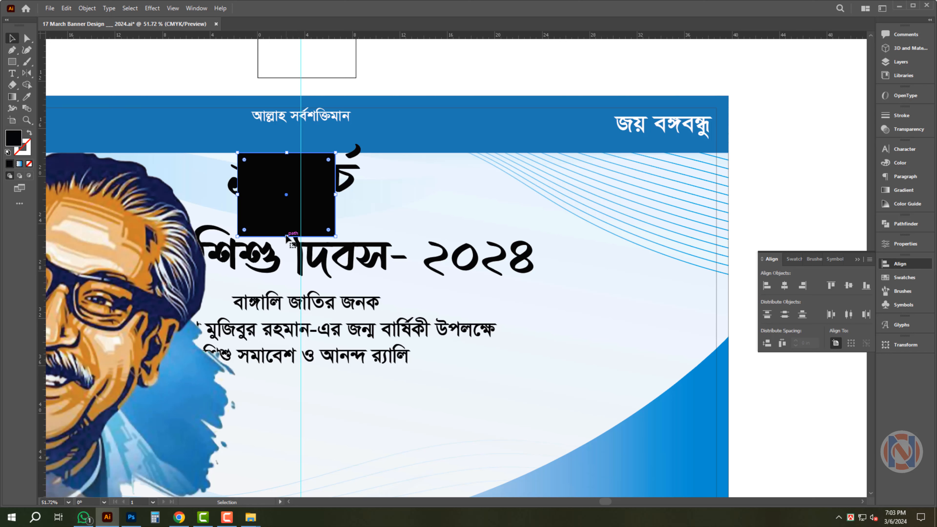
left_click_drag(287, 236, 287, 256)
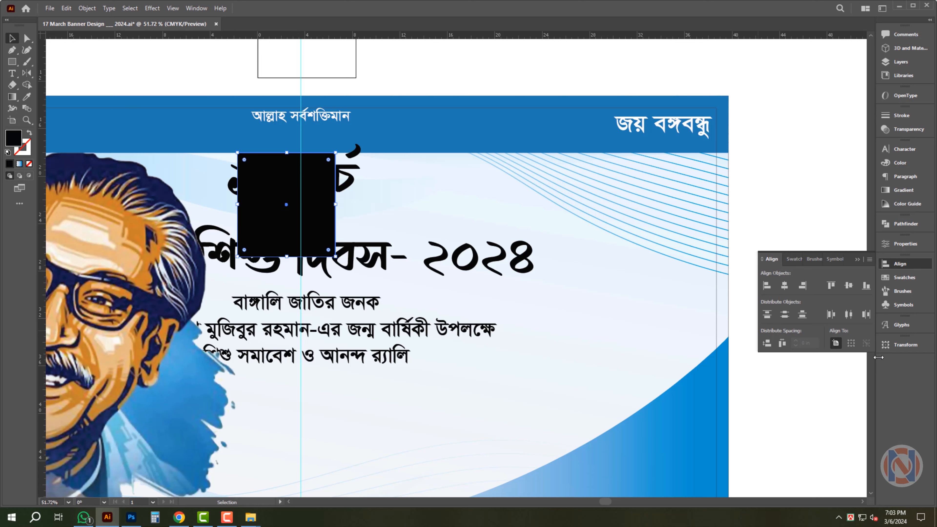
Shear the black block by -30° and round its lower end with a radius of about 3.57 in.
left_click(905, 345)
left_click(843, 380)
type("-")
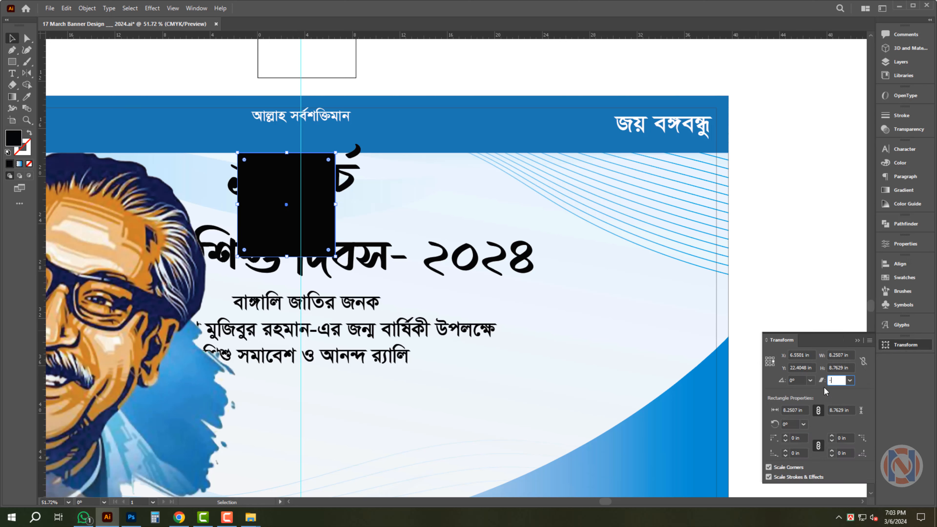
type("30")
key("Return")
key("a")
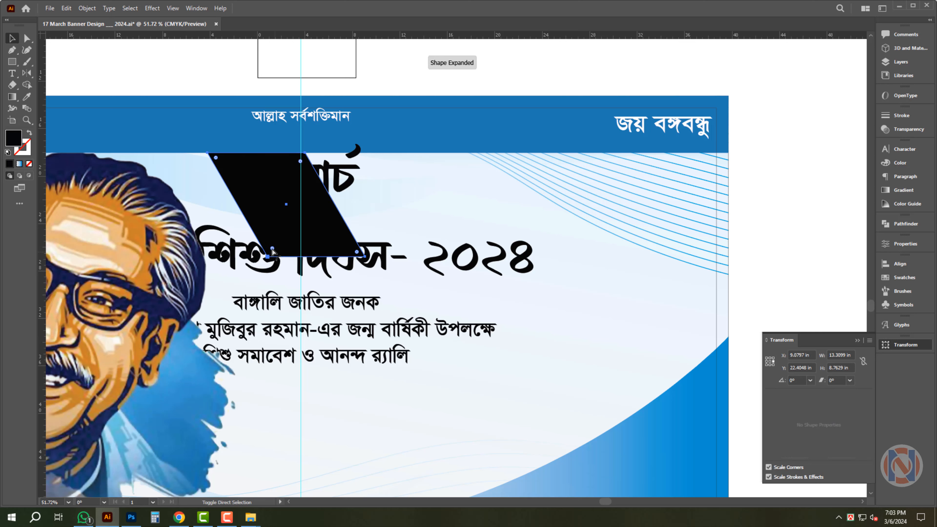
left_click_drag(357, 253, 328, 223)
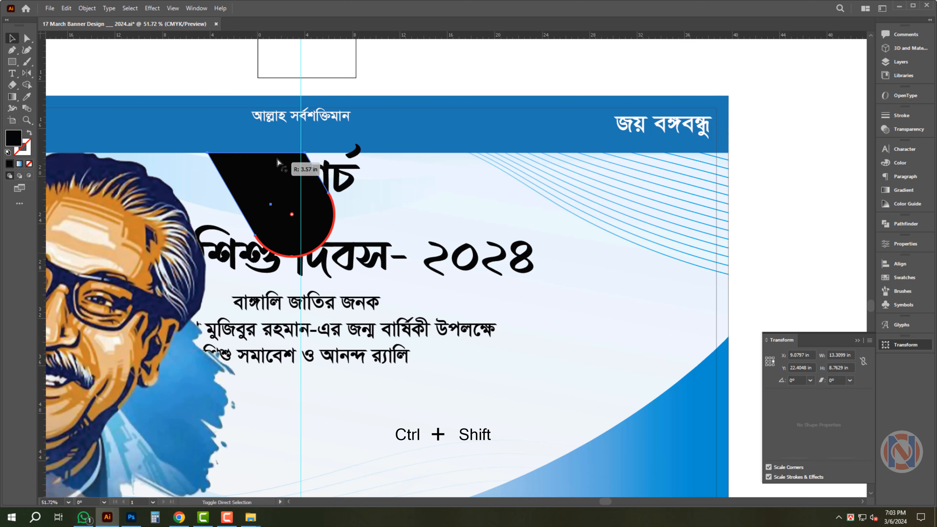
Fill the slanted block with red: C 0, M 100, Y 100, K 0.
left_click(912, 165)
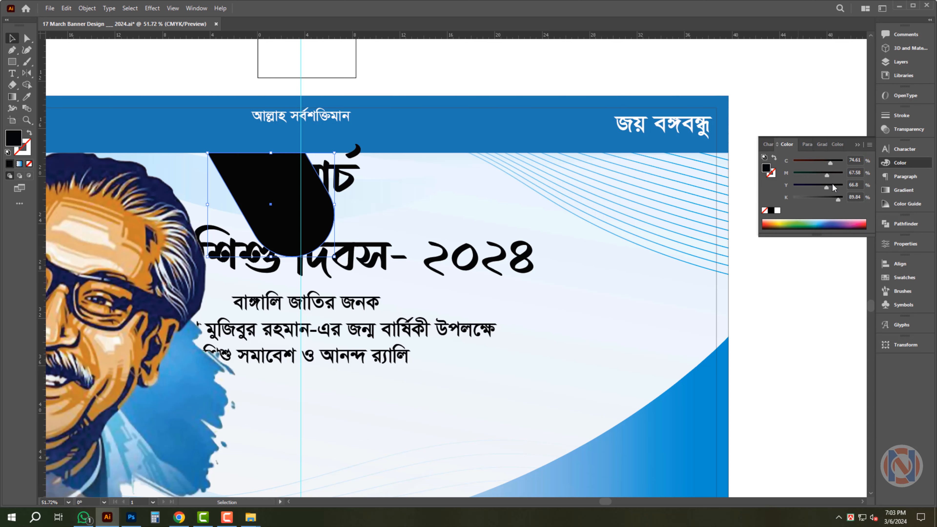
left_click(777, 211)
left_click(842, 173)
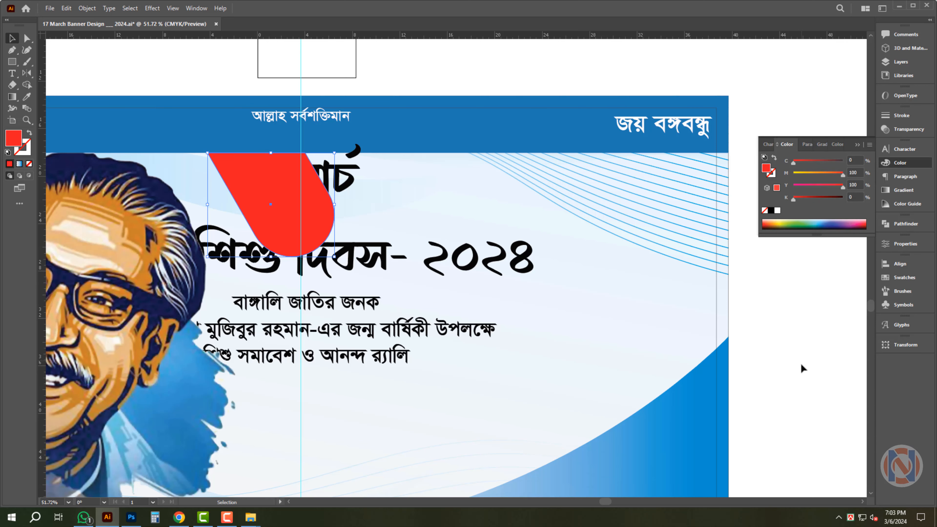
Bring ১৭ মার্চ in front of the red shape and move the title and the lines beneath it down and right, clear of the shape.
left_click(355, 194)
key("ctrl+shift+]")
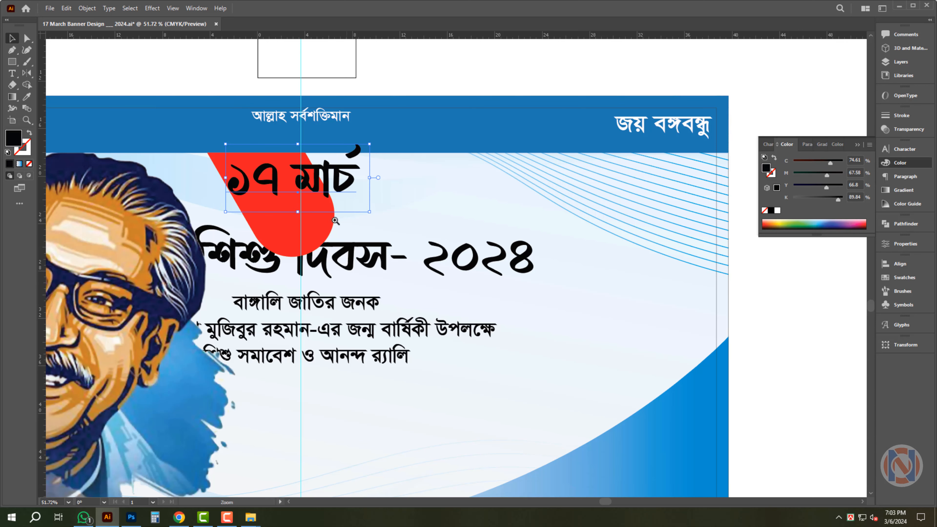
scroll(274, 190, "up", 2)
left_click(390, 321)
left_click_drag(387, 331, 558, 434)
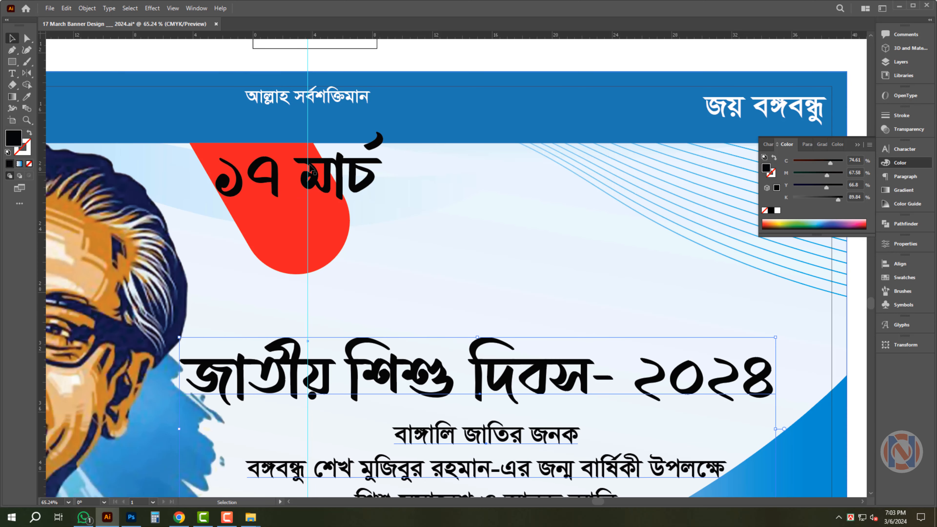
Cut the word মার্চ out of the ১৭ মার্চ text, leaving only ১৭.
left_click(337, 177)
double_click(336, 175)
left_click_drag(298, 181, 512, 172)
key("ctrl+x")
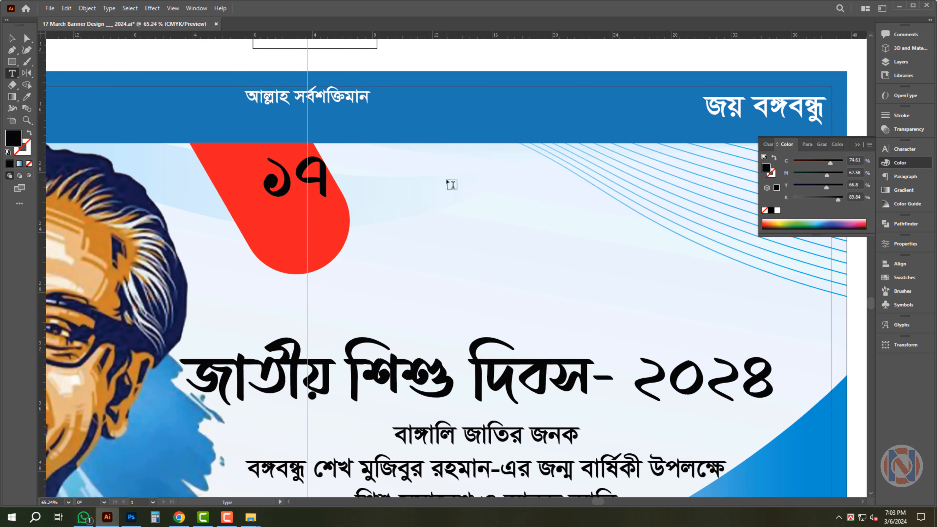
key("BackSpace")
key("Escape")
Enlarge ১৭, fit it onto the upper part of the red shape and fill it with white.
left_click_drag(337, 180, 306, 203)
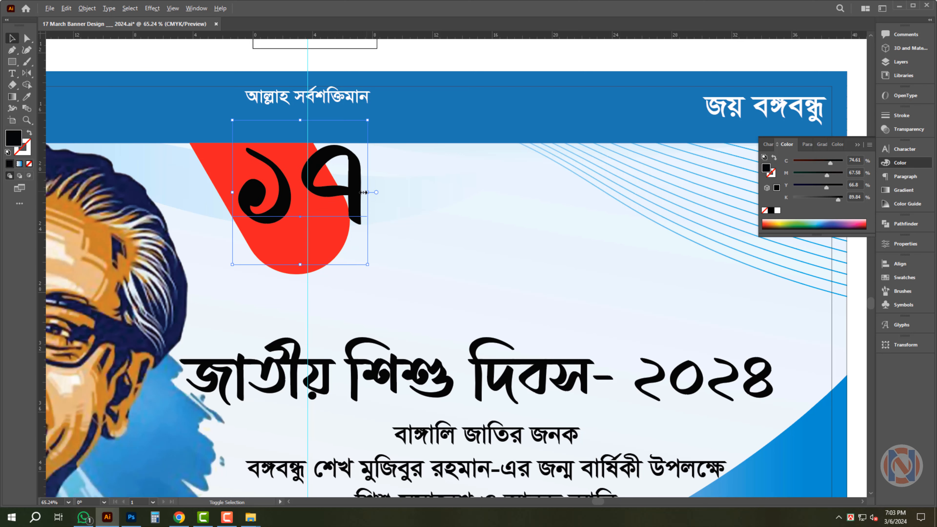
left_click_drag(363, 192, 319, 239)
left_click(777, 210)
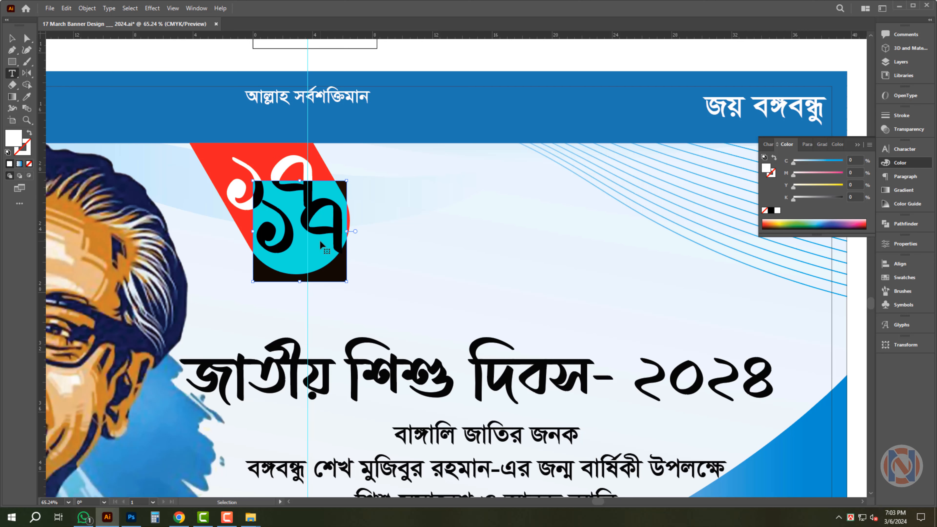
Place মার্চ as separate text below ১৭ on the red shape, match its font to আল্লাহ সর্বশক্তিমান and colour it yellow.
key("ctrl+v")
key("Escape")
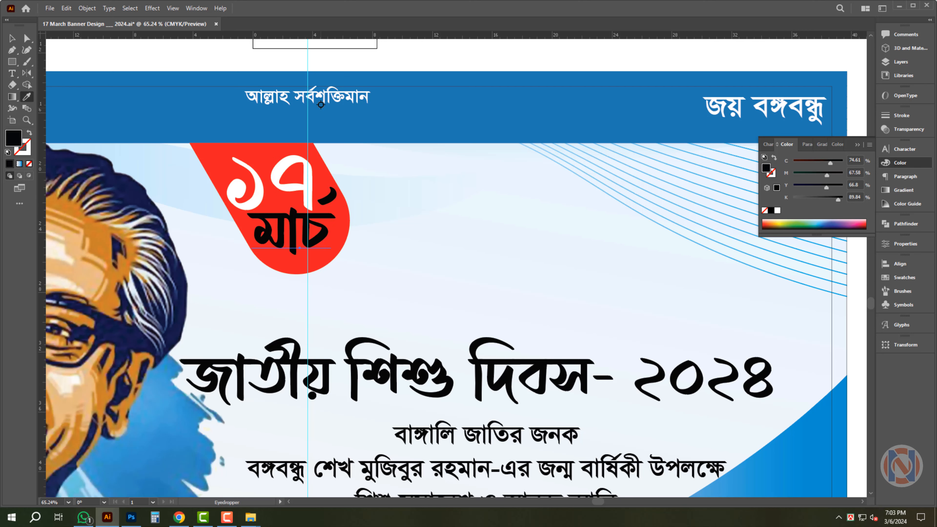
left_click(321, 105)
mouse_move(317, 247)
left_mouse_down()
mouse_move(338, 242)
mouse_move(320, 247)
left_mouse_up()
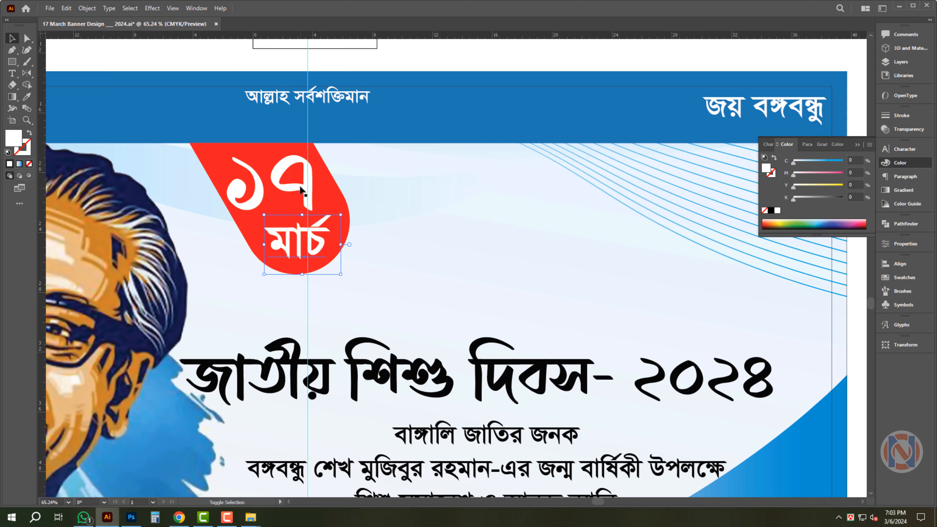
left_click(305, 191, "shift")
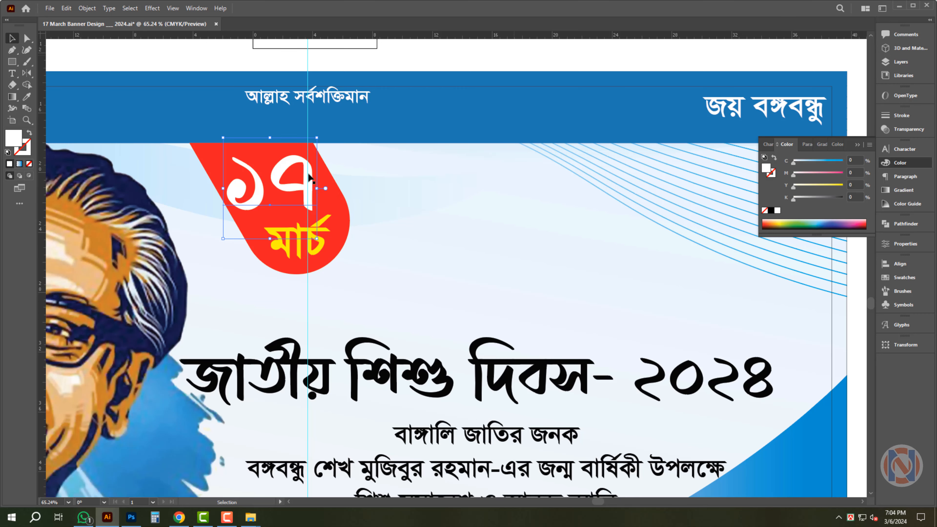
key("ctrl+shift+a")
Add a slightly larger copy of the red shape behind it, filled with C 0, M 30, Y 100, K 0.
scroll(310, 177, "down", 3)
scroll(275, 246, "up", 1)
scroll(275, 247, "up", 5)
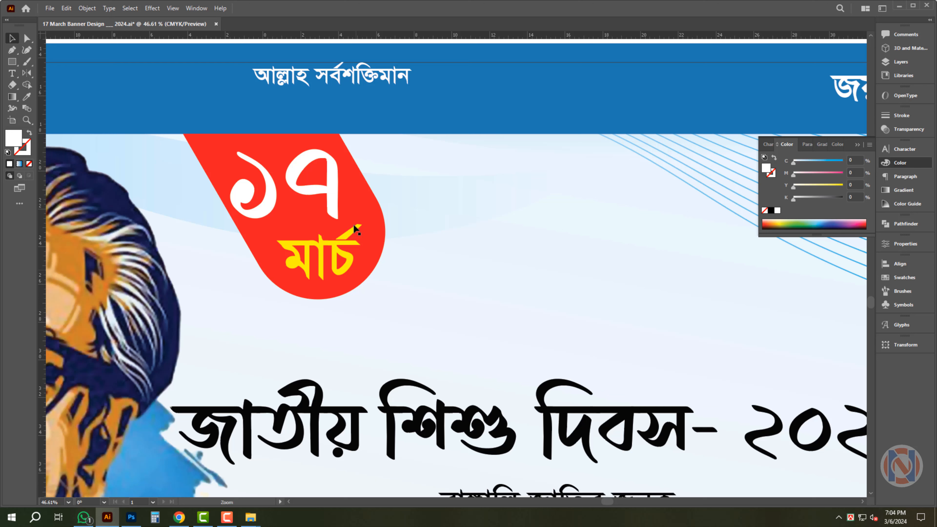
left_click(369, 200)
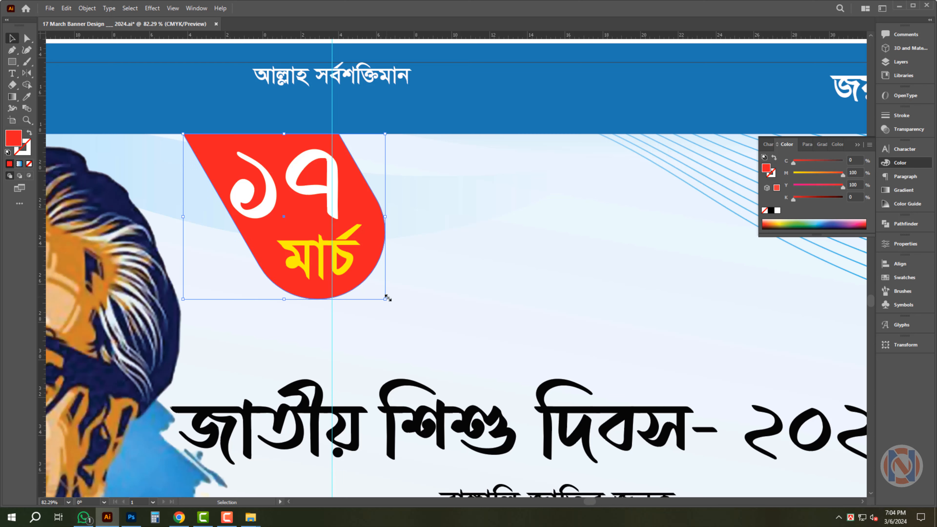
left_click_drag(387, 299, 397, 315)
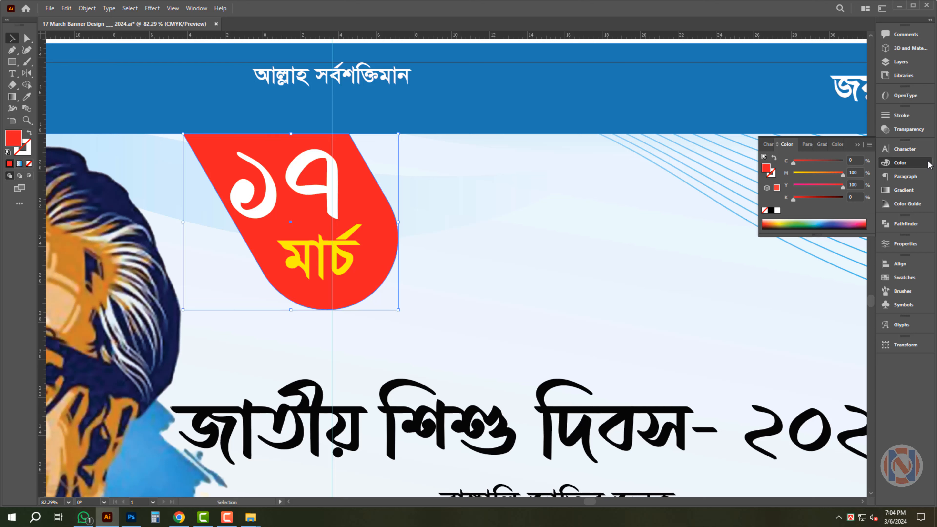
type("30")
key("Return")
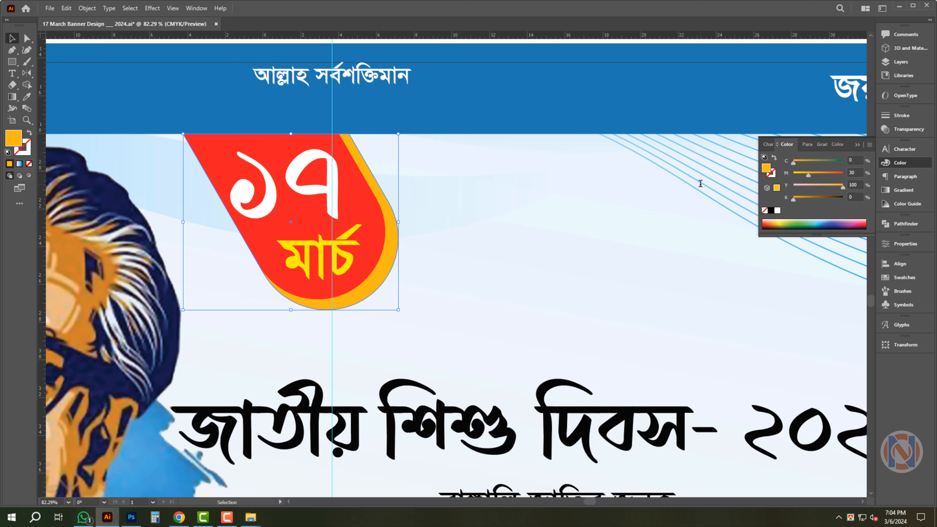
Move the title জাতীয় শিশু দিবস- ২০২৪ up beside the red date shape, below the blue strip.
scroll(189, 203, "down", 3)
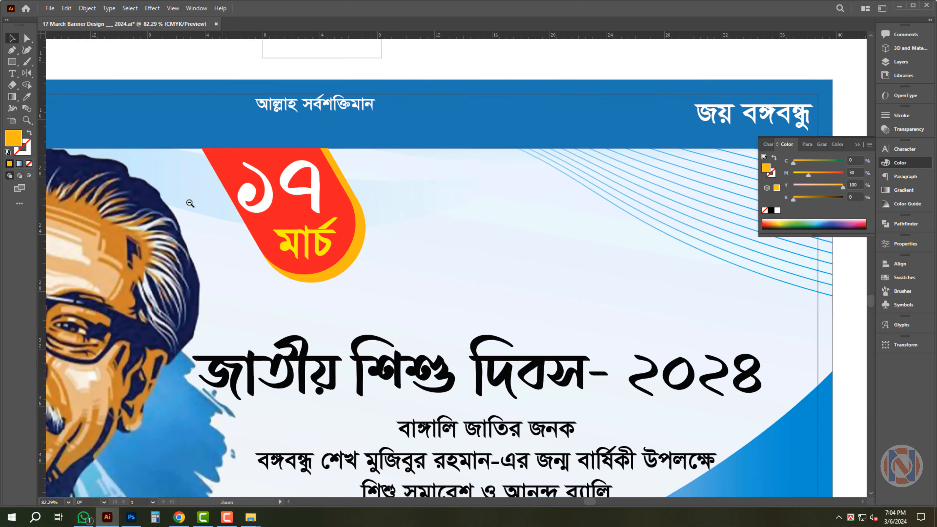
left_click_drag(342, 323, 472, 199)
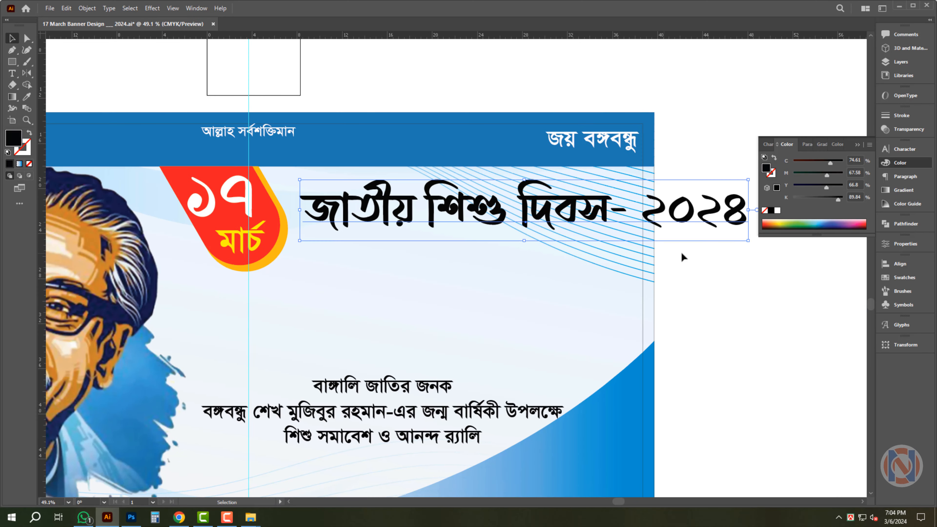
Delete "- ২০২৪" from the title and enlarge the remaining জাতীয় শিশু দিবস to reach the banner's right margin line.
key("t")
left_click_drag(611, 209, 734, 213)
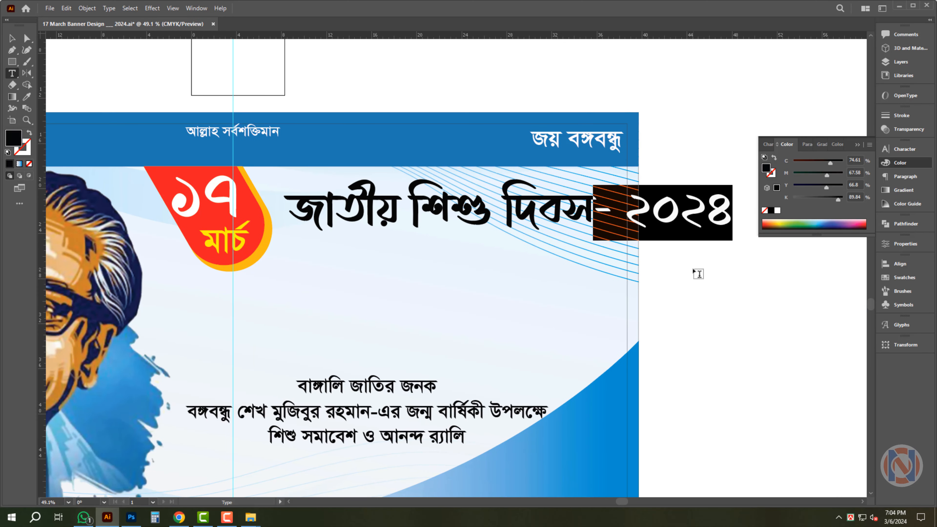
key("BackSpace")
key("Escape")
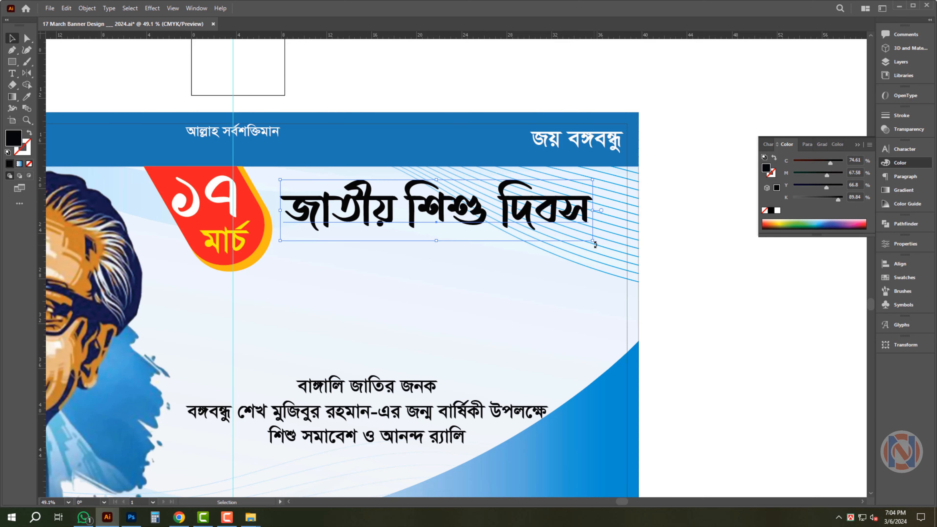
left_click_drag(593, 240, 625, 264)
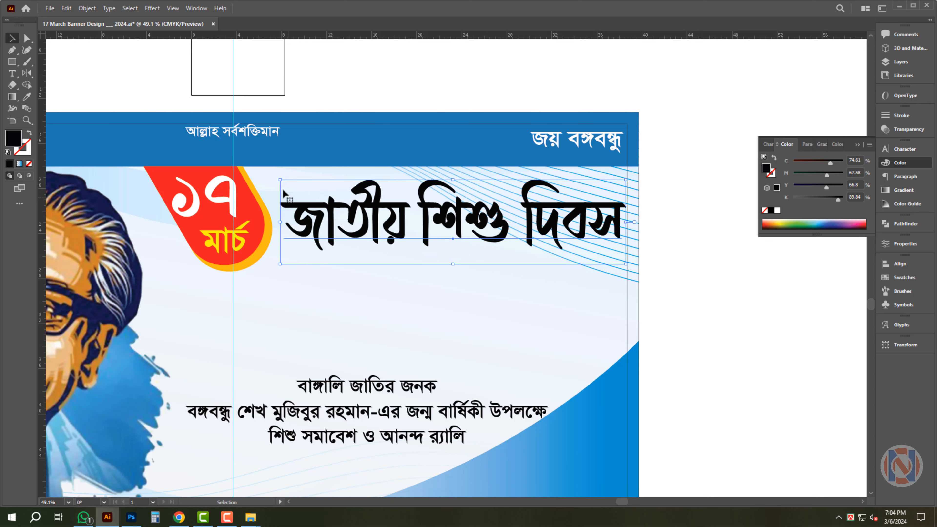
Colour the title জাতীয় শিশু দিবস red with C 0, M 100, Y 100, K 0.
left_click_drag(281, 180, 282, 178)
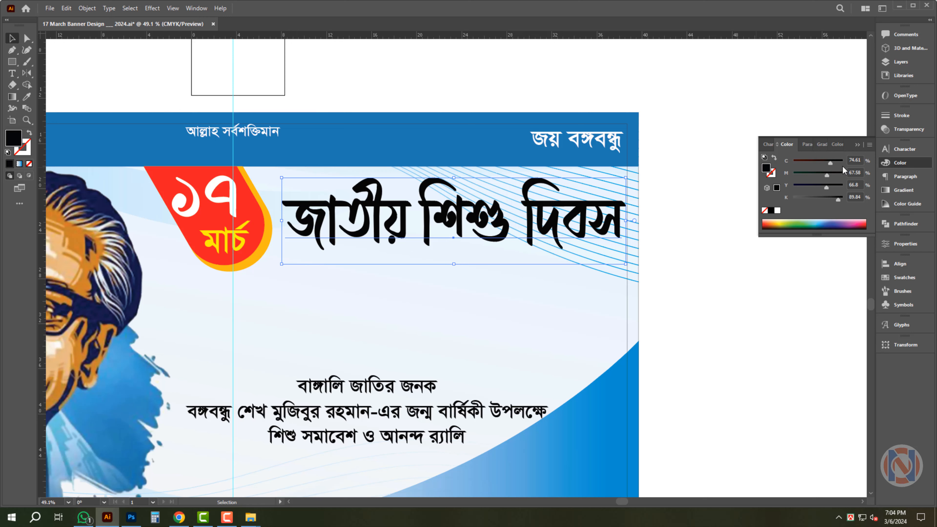
type("0")
key("Tab")
type("100")
key("Tab")
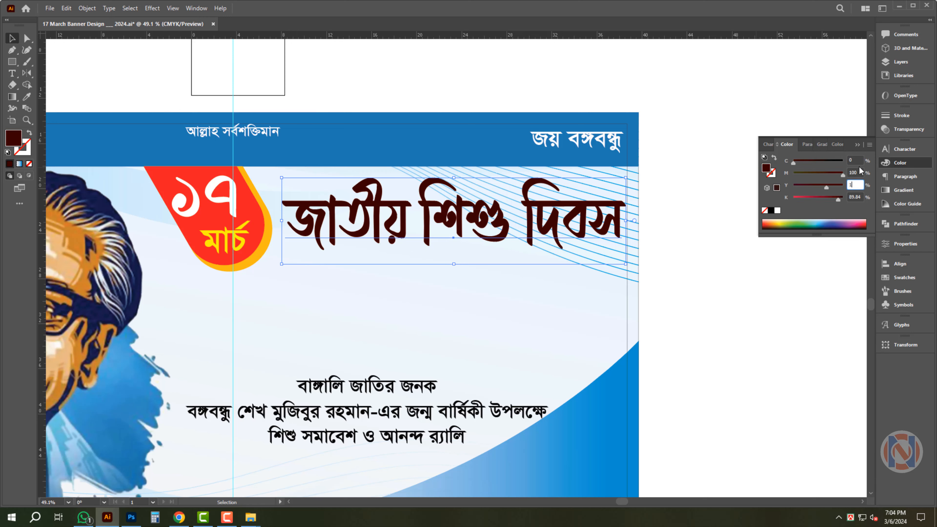
type("100")
key("Tab")
type("0")
key("Return")
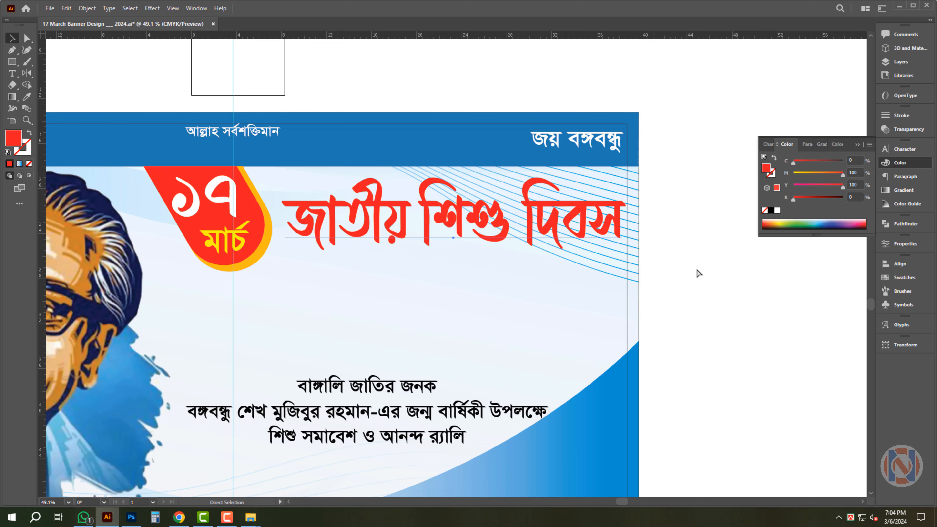
Move the black three-line text block up toward the red title.
scroll(653, 262, "down", 2)
left_click_drag(653, 262, 637, 248)
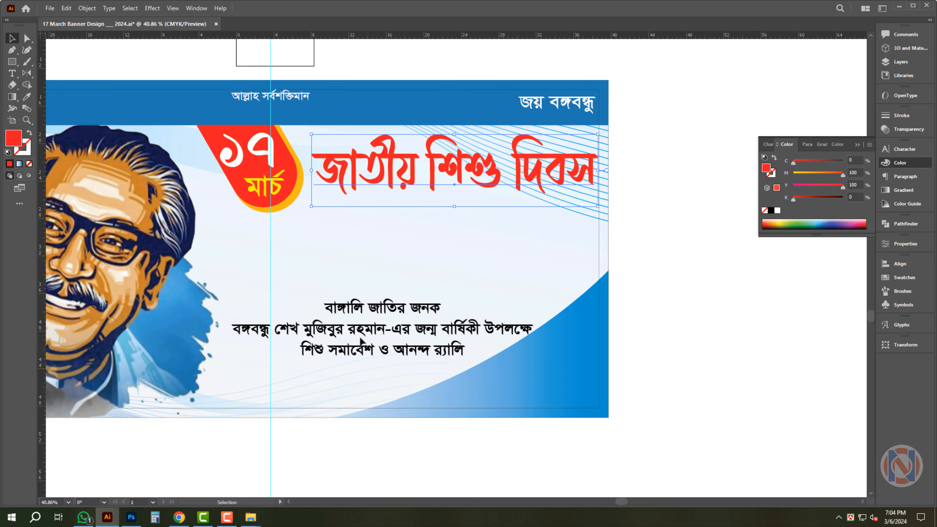
left_click_drag(387, 294, 389, 230)
scroll(380, 243, "up", 2)
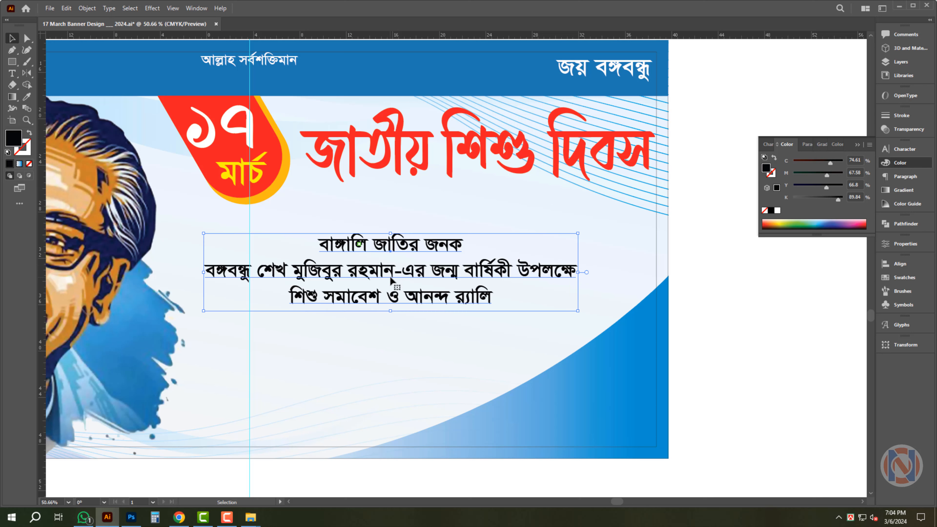
Set the words বঙ্গবন্ধু শেখ মুজিবুর রহমান in the second line to 180 pt.
key("t")
triple_click(381, 285)
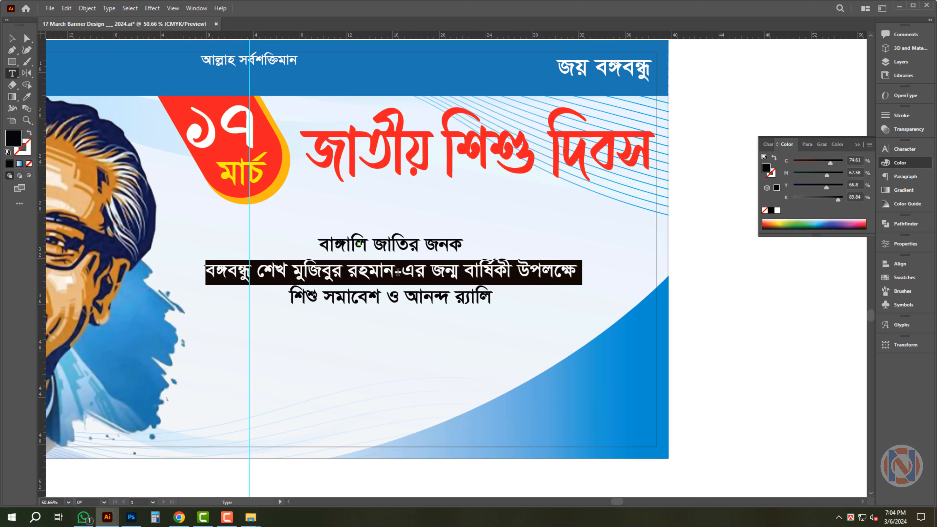
left_click_drag(395, 273, 200, 267)
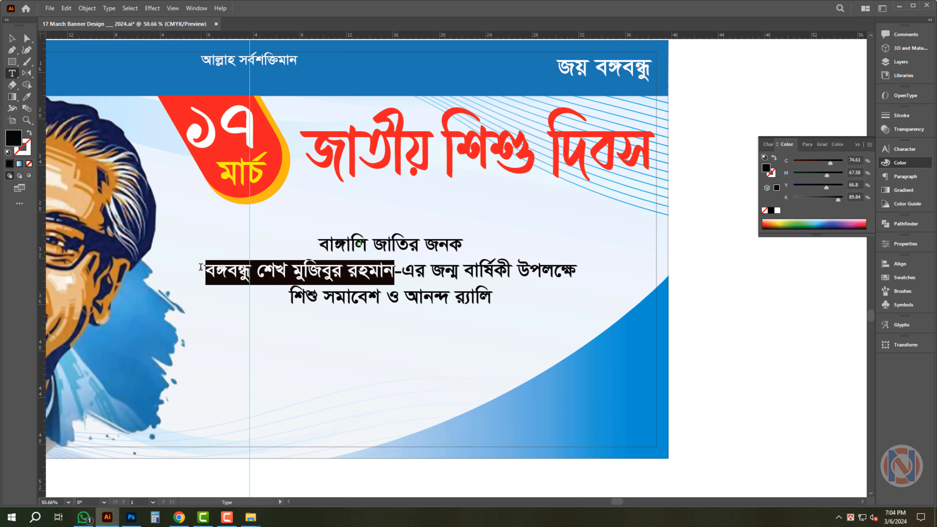
left_click(900, 148)
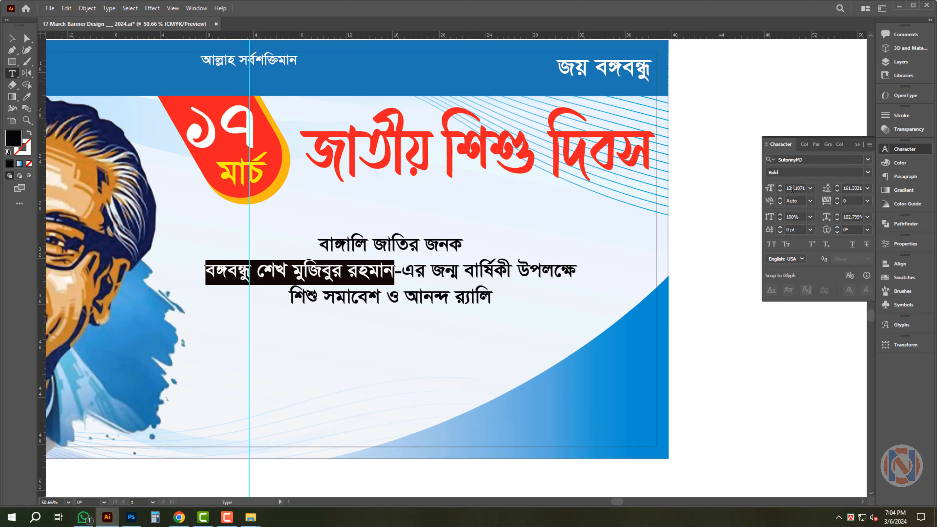
type("180")
key("Return")
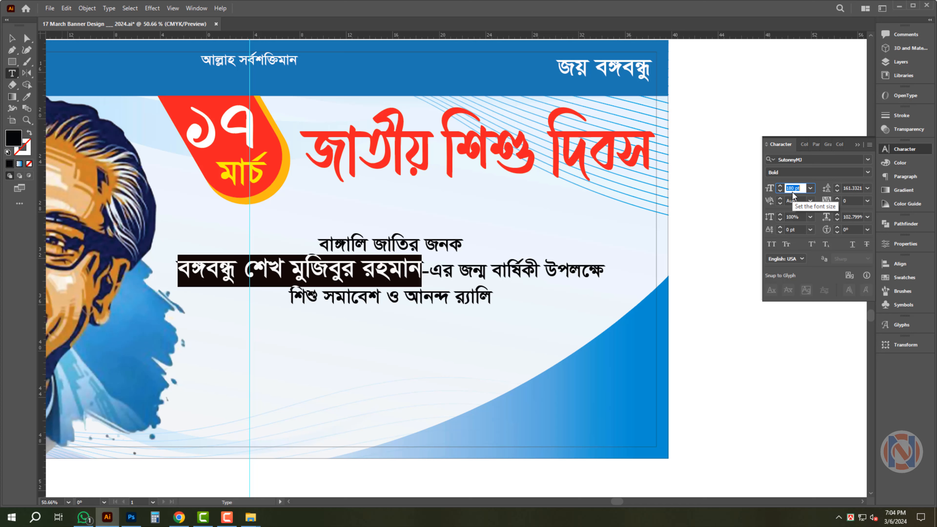
Move the three-line text directly below the title and enlarge it to reach the banner's right margin line.
key("Escape")
left_click_drag(399, 258, 407, 217)
left_click_drag(613, 234, 659, 235)
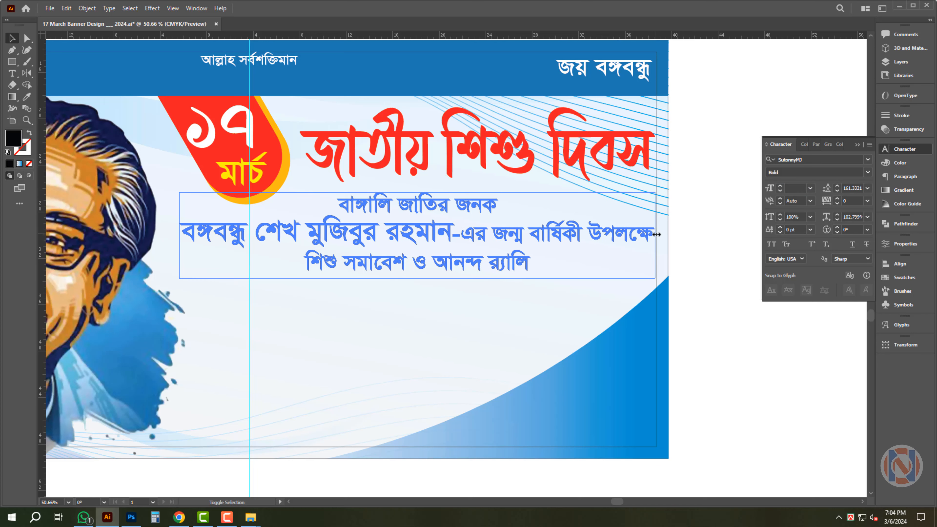
Split the third line শিশু সমাবেশ ও আনন্দ র‍্যালি off as separate text below the other two lines.
triple_click(441, 271)
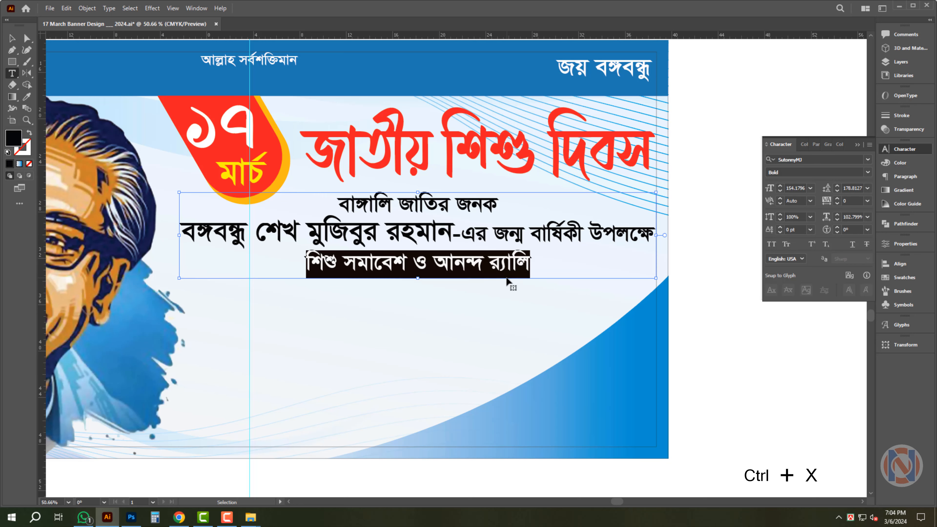
key("ctrl+x")
left_click_drag(423, 231, 423, 296)
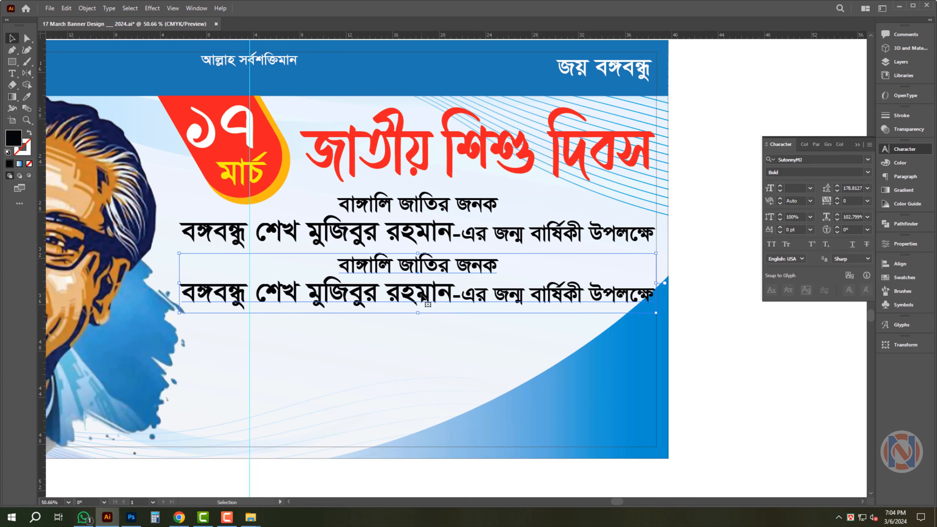
double_click(423, 297)
key("ctrl+a")
key("ctrl+v")
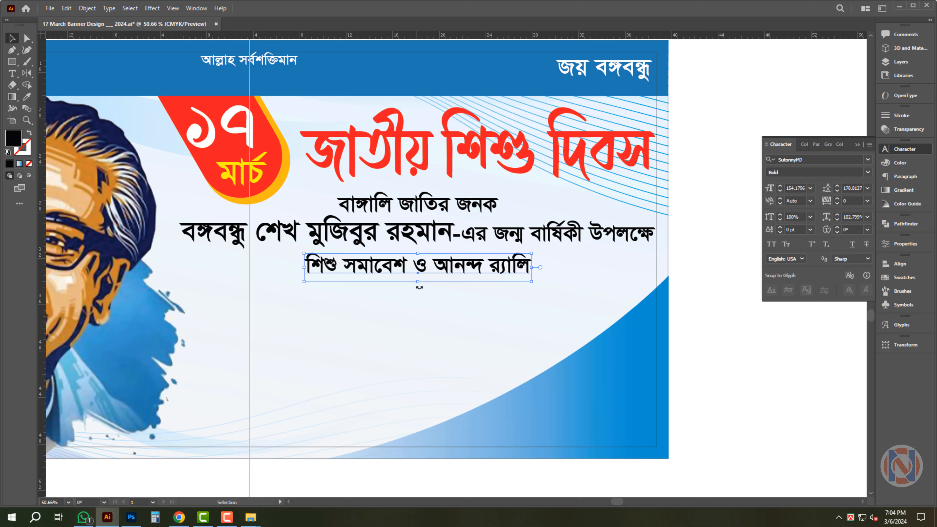
Change the font of শিশু সমাবেশ ও আনন্দ র‍্যালি to Li Mahfuj AK ANSI V1 and enlarge it to about 248 pt.
triple_click(429, 265)
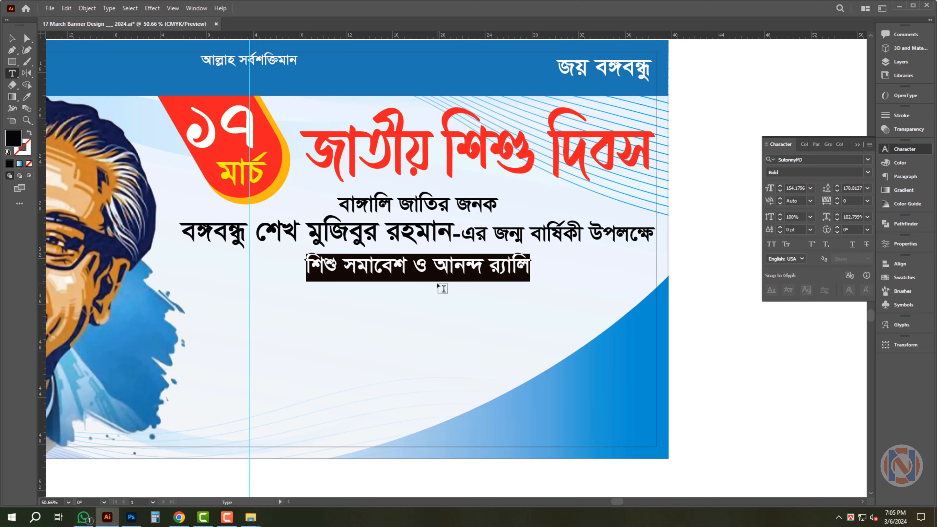
left_click(437, 272)
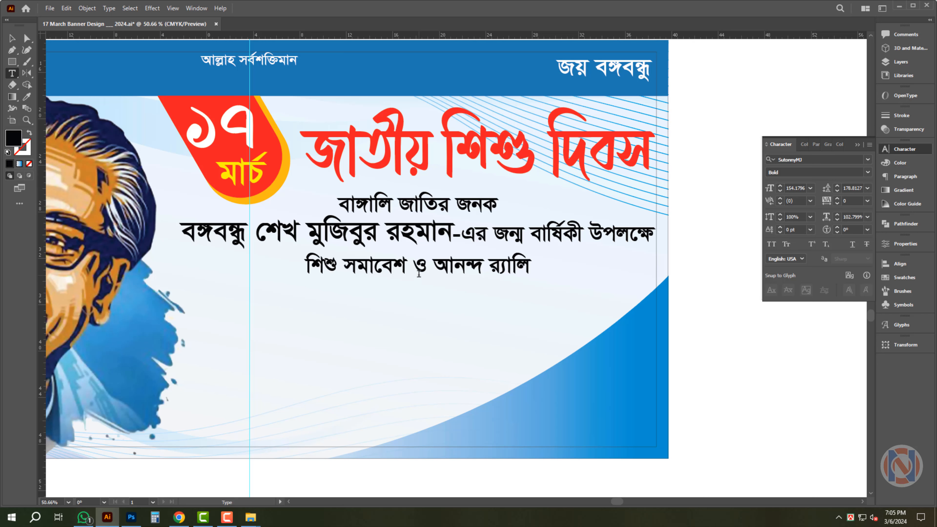
key("Escape")
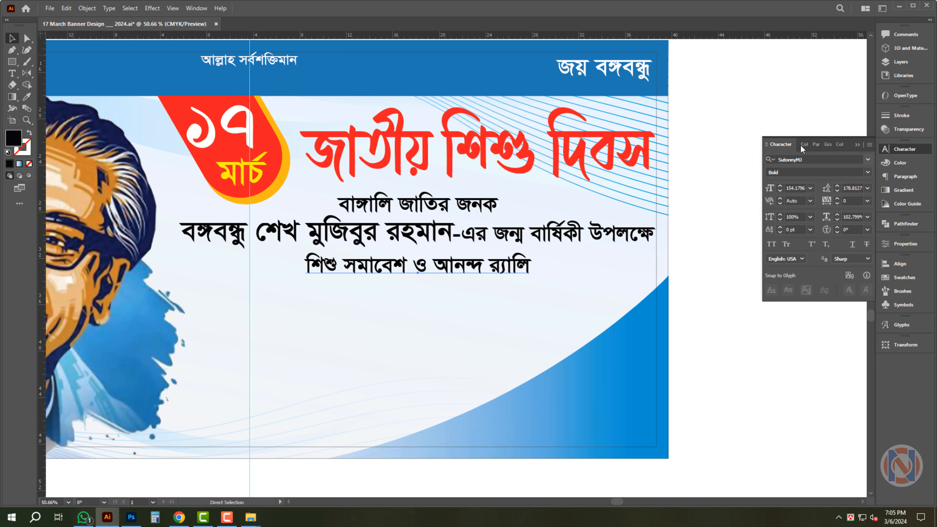
left_click(807, 158)
type("li")
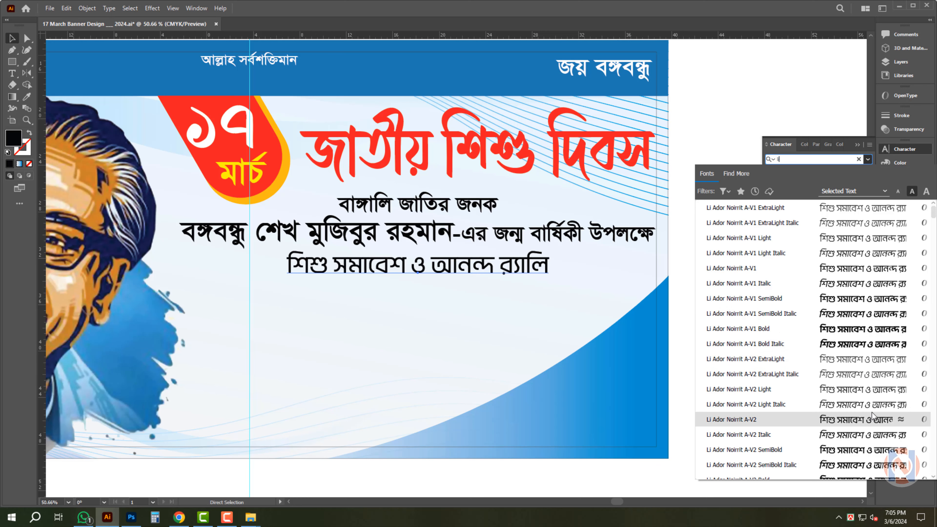
scroll(855, 388, "down", 10)
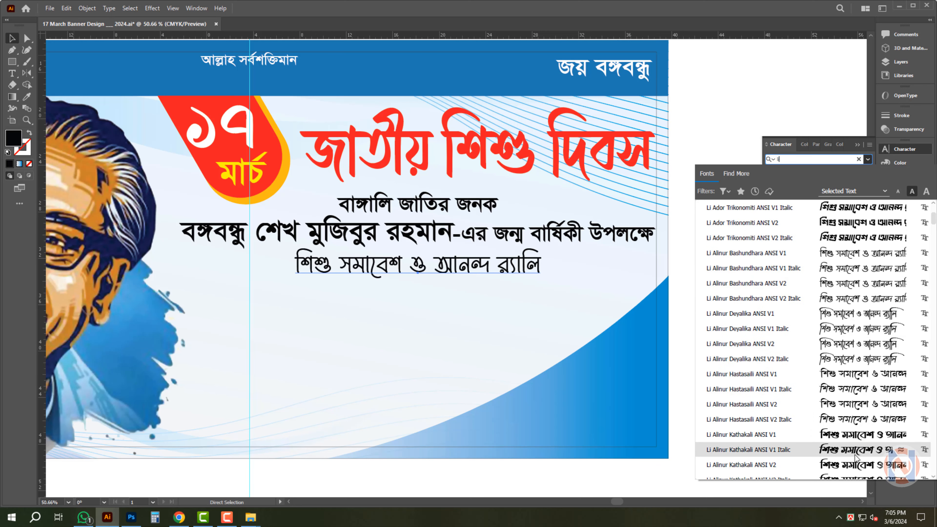
scroll(865, 437, "down", 10)
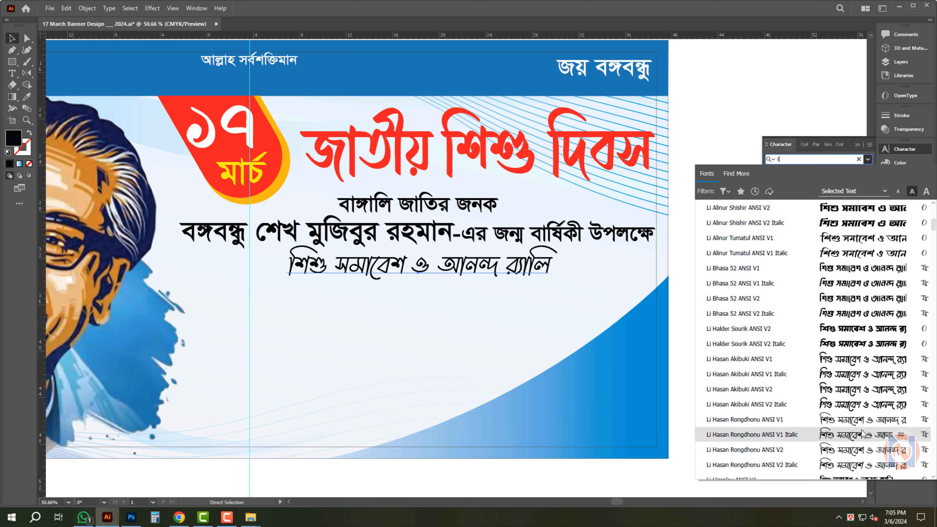
scroll(865, 435, "down", 5)
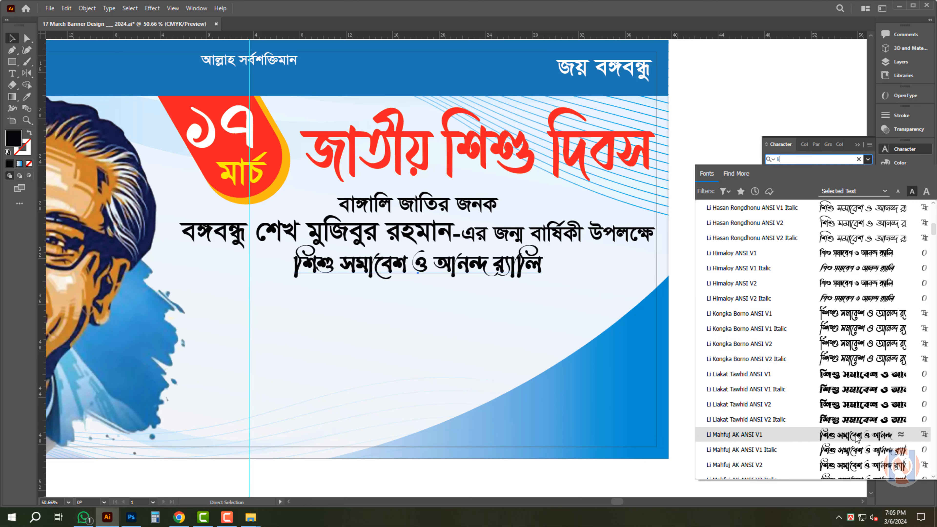
left_click(856, 434)
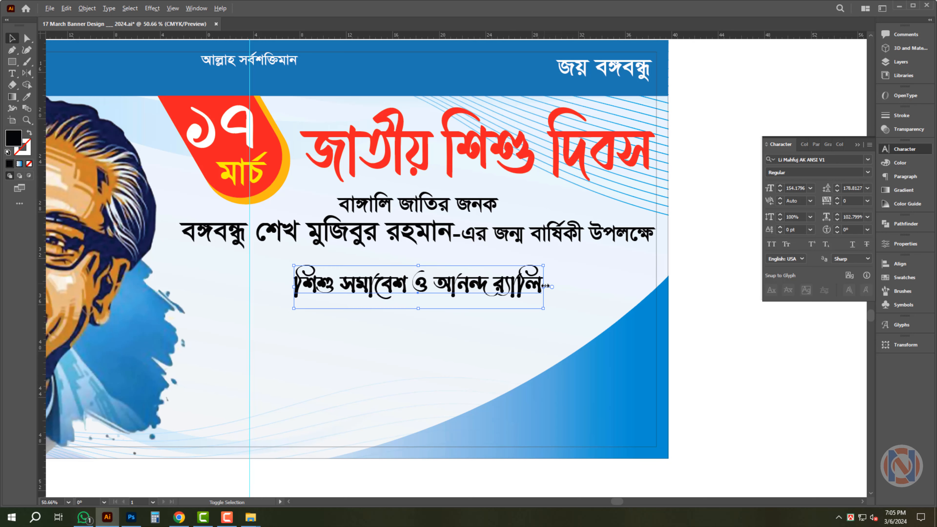
left_click_drag(545, 286, 627, 286)
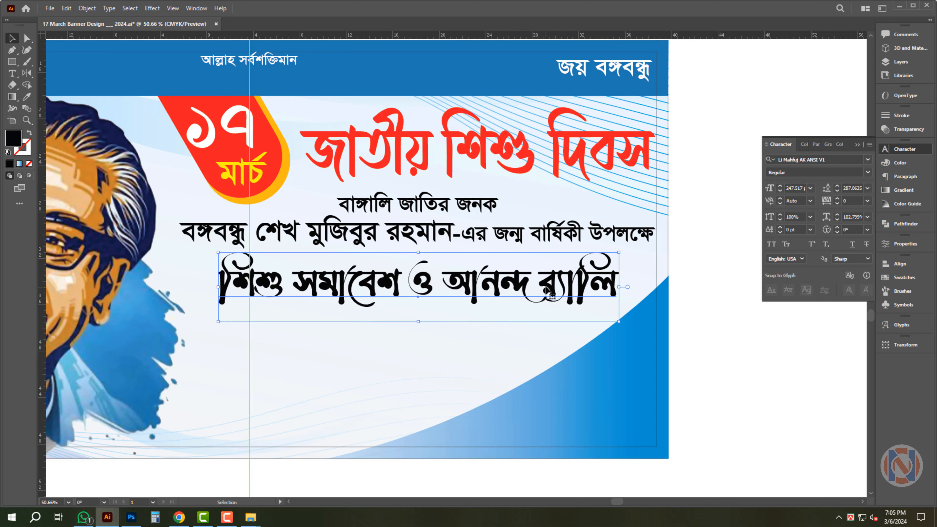
Cut আনন্দ র‍্যালি out of the line and shrink the remaining শিশু সমাবেশ ও to about 184 pt.
double_click(477, 289)
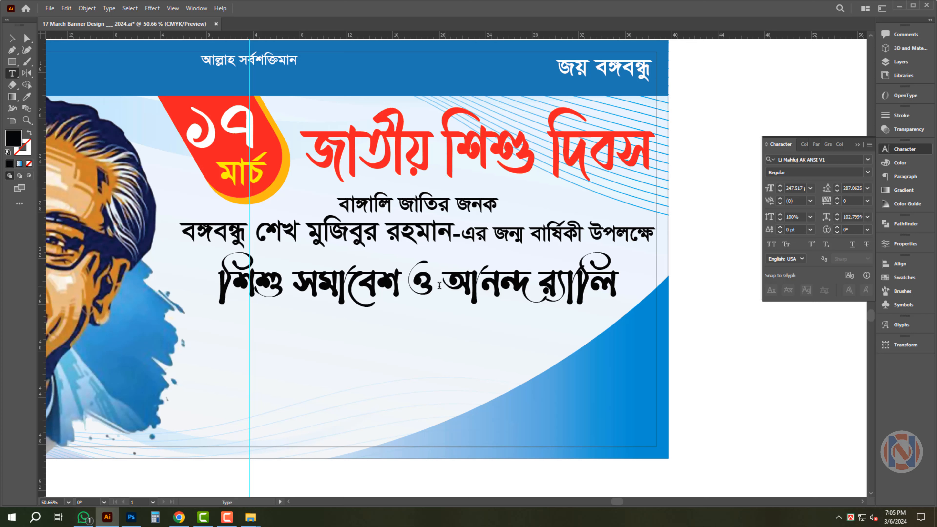
key("shift+End")
key("ctrl+x")
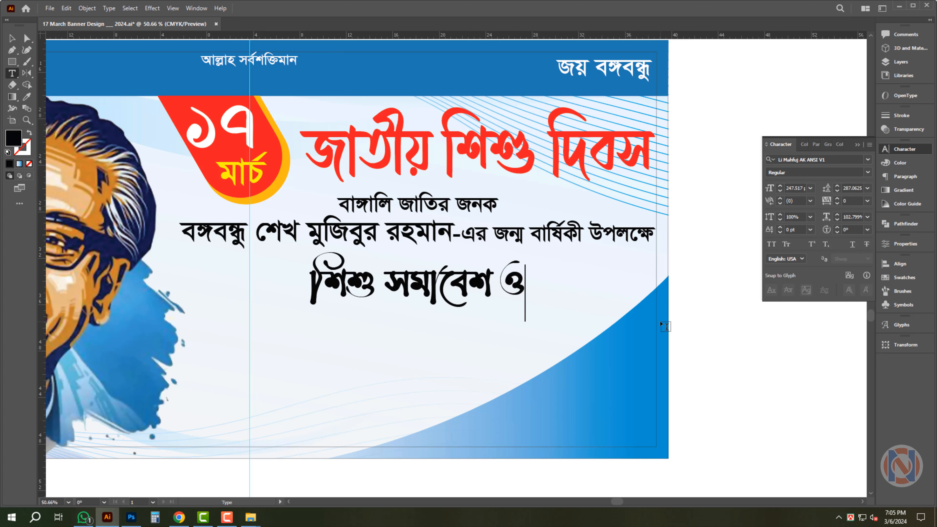
key("Escape")
left_click_drag(525, 288, 497, 288)
Duplicate শিশু সমাবেশ ও below itself, replace the copy's text with আনন্দ র‍্যালি and enlarge it to about 390 pt.
left_click_drag(460, 290, 417, 333)
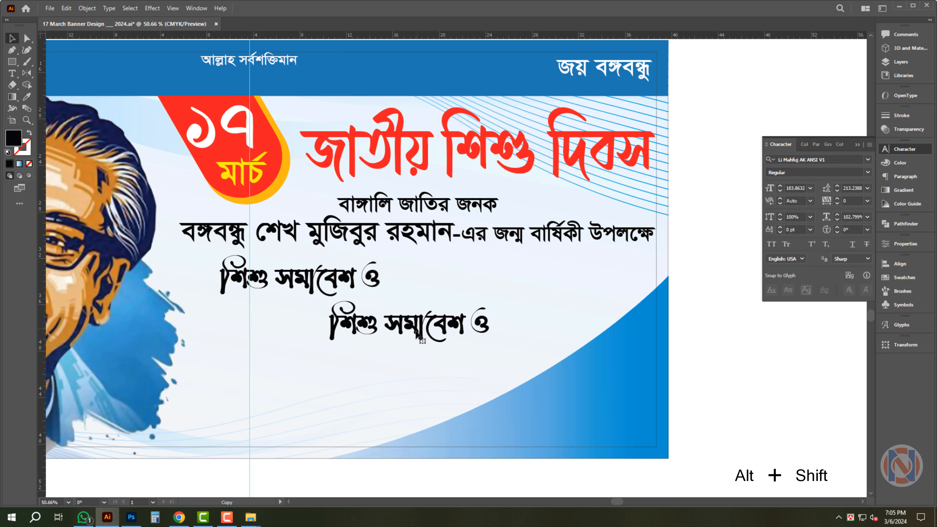
double_click(419, 334)
key("ctrl+a")
key("ctrl+v")
key("Escape")
left_click_drag(500, 324, 550, 316)
left_click_drag(524, 318, 546, 319)
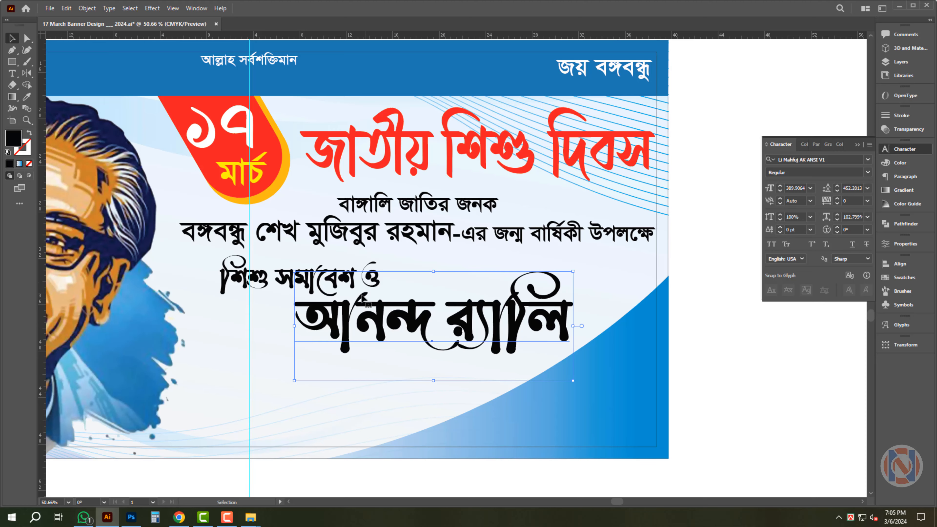
Place শিশু সমাবেশ ও just above আনন্দ র‍্যালি and align the two texts by their left edges.
scroll(332, 270, "up", 3)
left_click(287, 279)
left_click_drag(287, 279, 386, 270)
left_click(439, 330, "shift")
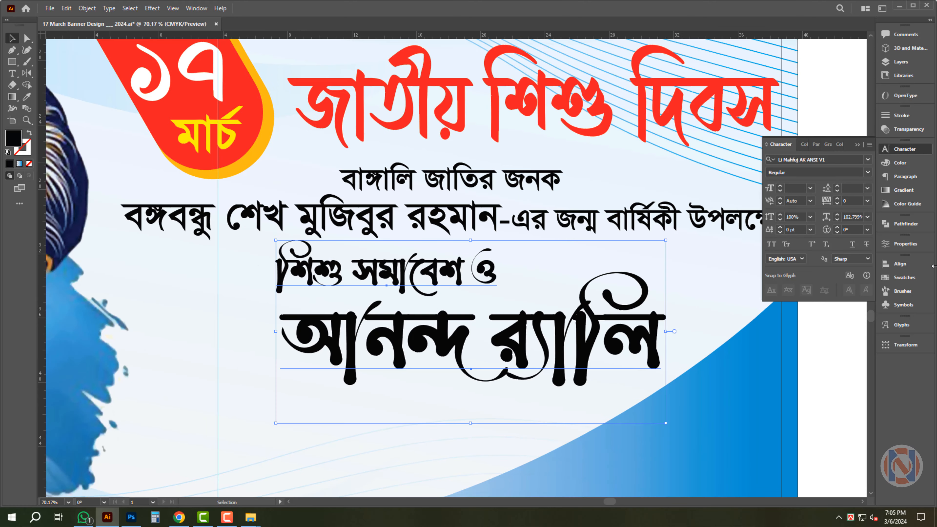
left_click(914, 266)
left_click(766, 285)
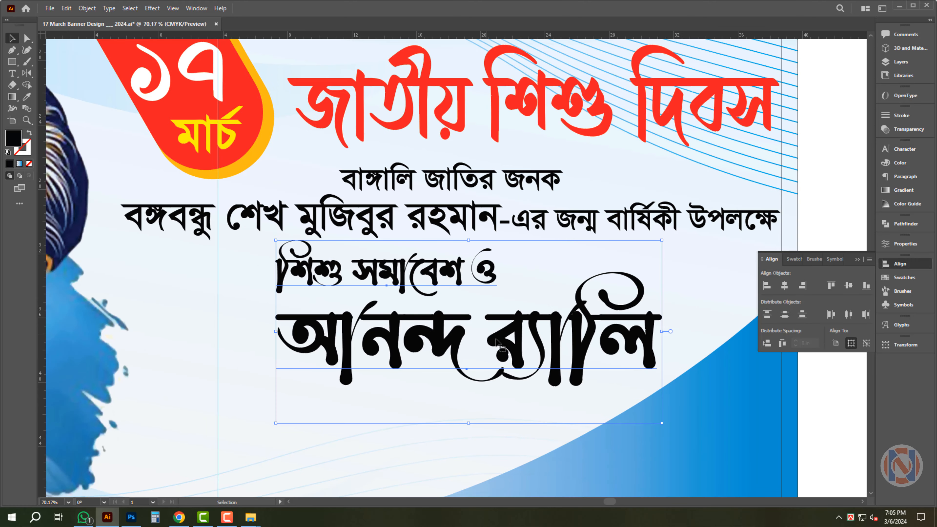
left_click(835, 343)
Shrink শিশু সমাবেশ ও slightly, keeping its left edge aligned, and shift both lines a little up and left.
left_click(434, 277)
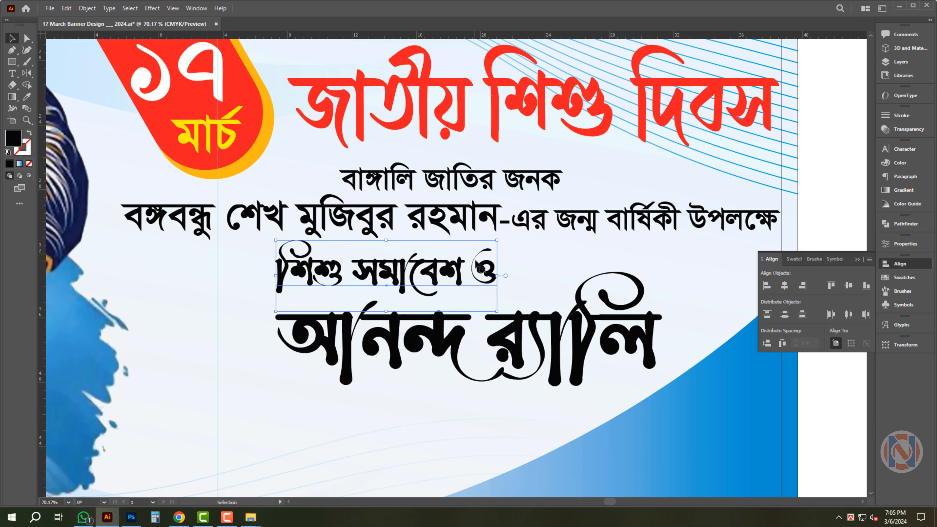
left_click_drag(497, 241, 470, 249)
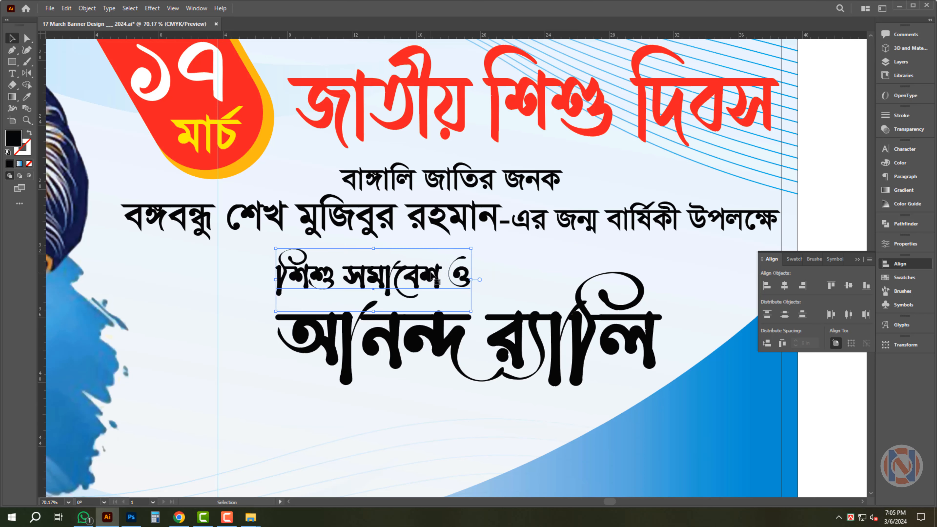
left_click(445, 349, "shift")
left_click_drag(562, 343, 552, 337)
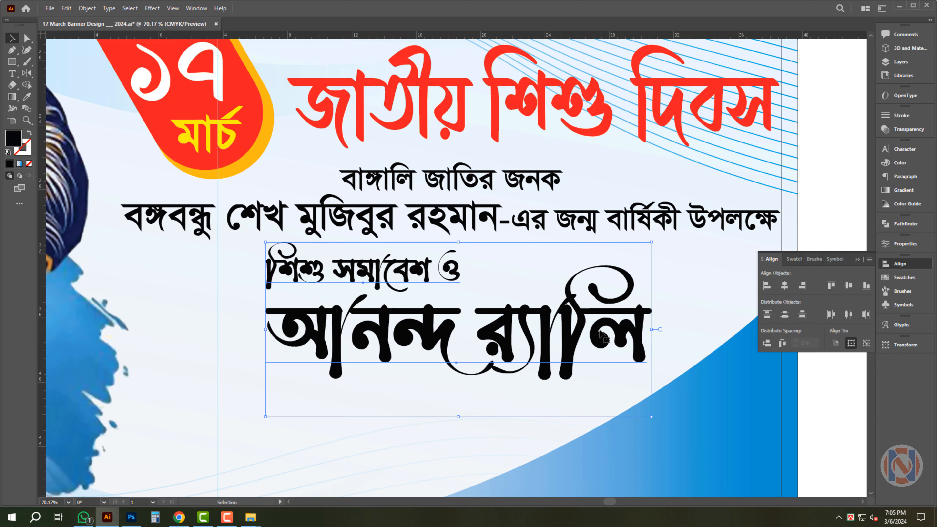
Colour শিশু সমাবেশ ও and আনন্দ র‍্যালি red with C 0, M 100, Y 100, K 0.
scroll(439, 289, "down", 3)
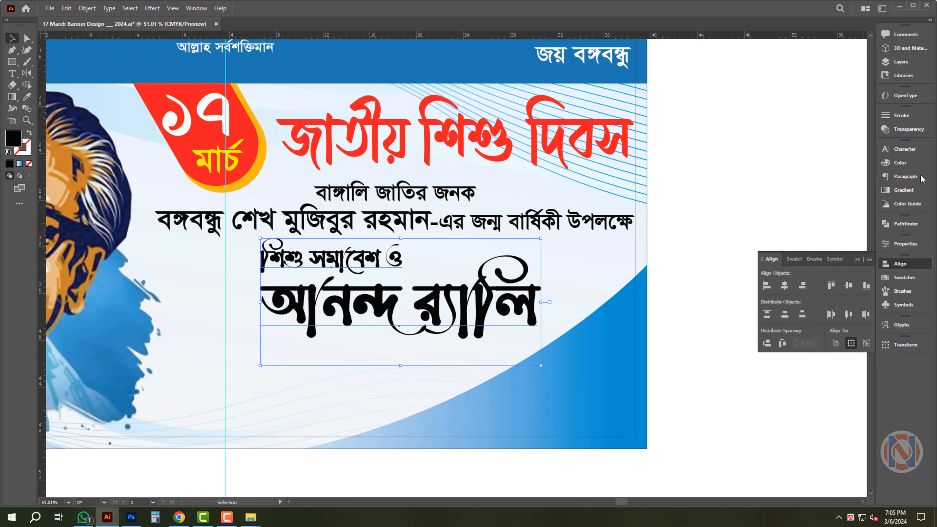
left_click(906, 164)
left_click(777, 212)
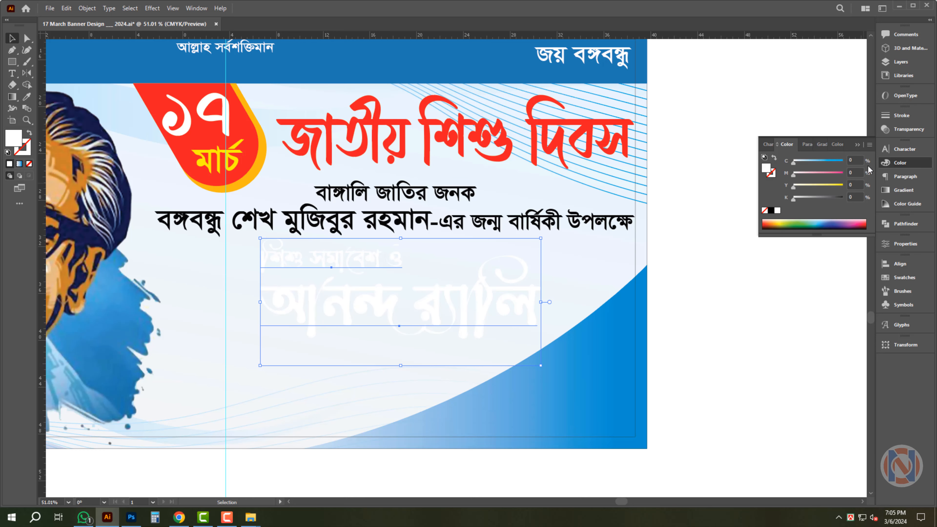
left_click(842, 174)
left_click(843, 186)
left_click(825, 338)
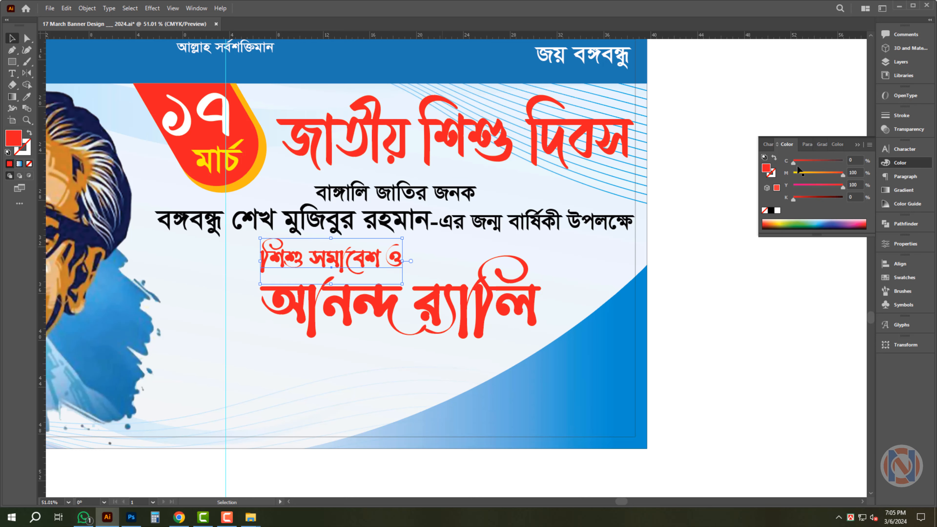
Recolour শিশু সমাবেশ ও blue with C 100, M 100, Y 0, K 0.
left_click(854, 160)
type("100")
key("Tab")
key("Tab")
type("0")
key("Tab")
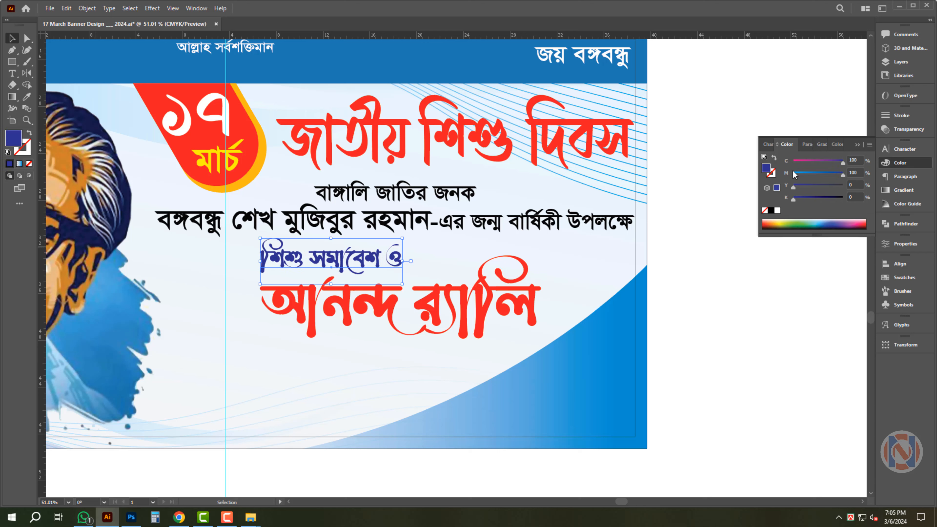
Recolour শিশু সমাবেশ ও green with C 100, M 30, Y 100, K 0.
type("30")
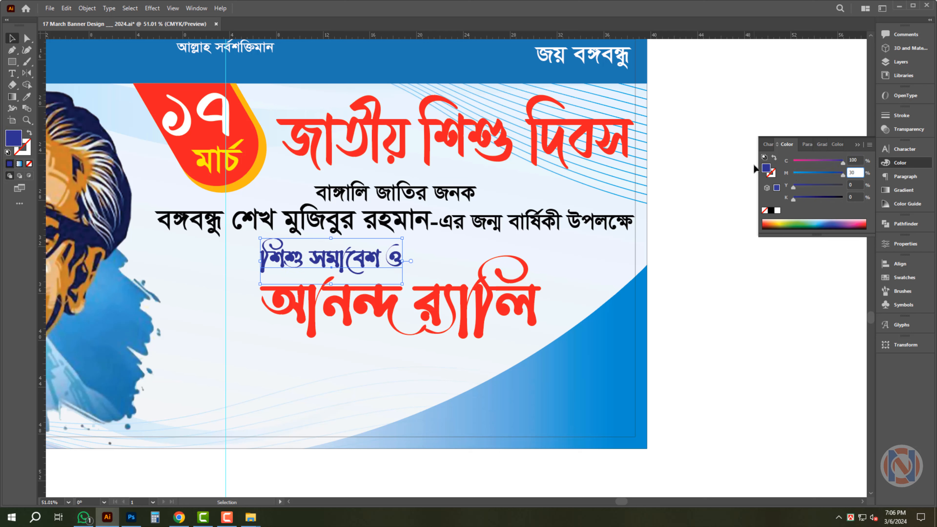
key("Tab")
type("100")
key("Tab")
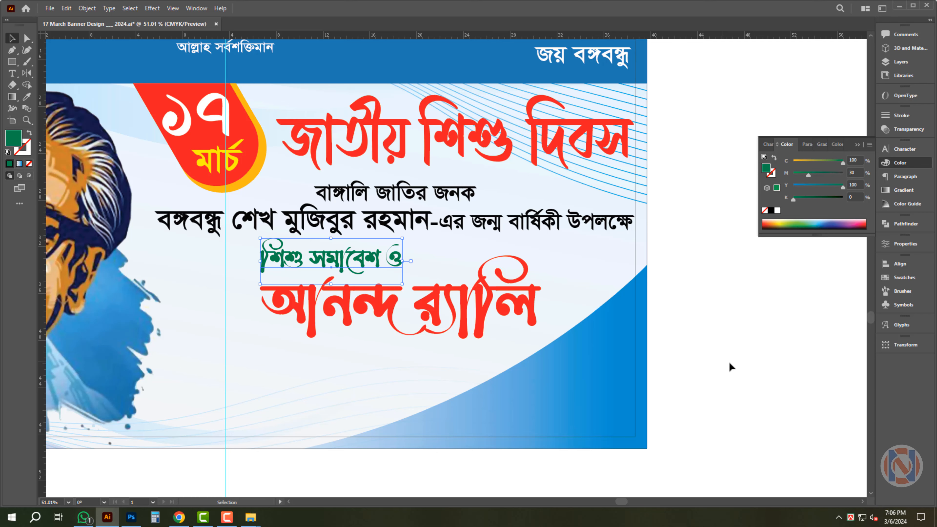
Duplicate the blue header bar and align the copy to the bottom edge of the banner background.
left_click_drag(701, 371, 639, 364)
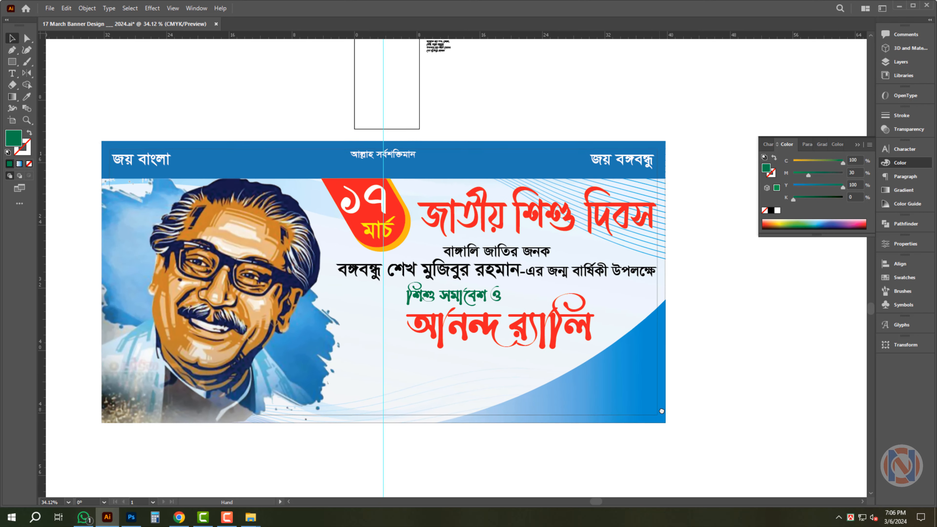
left_click_drag(716, 401, 723, 389)
left_click_drag(594, 153, 594, 195)
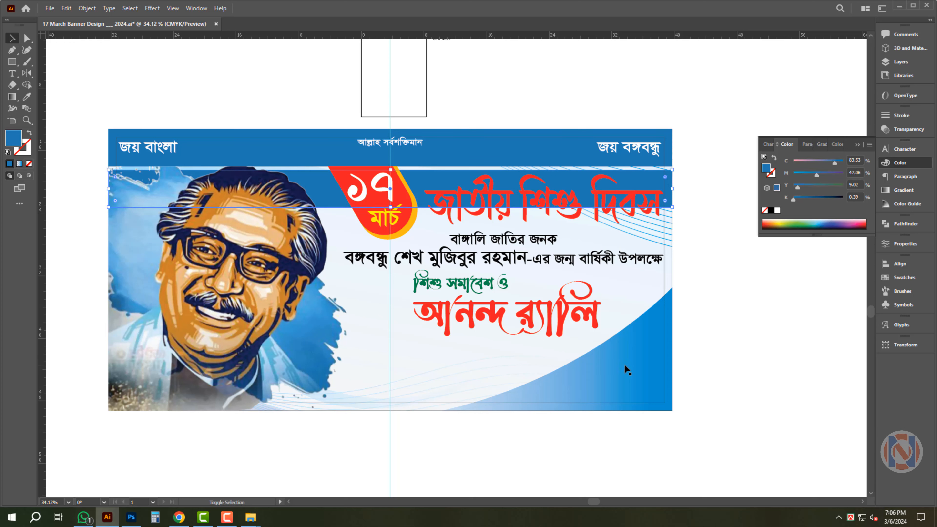
left_click(624, 363, "shift")
left_click(890, 264)
left_click(866, 285)
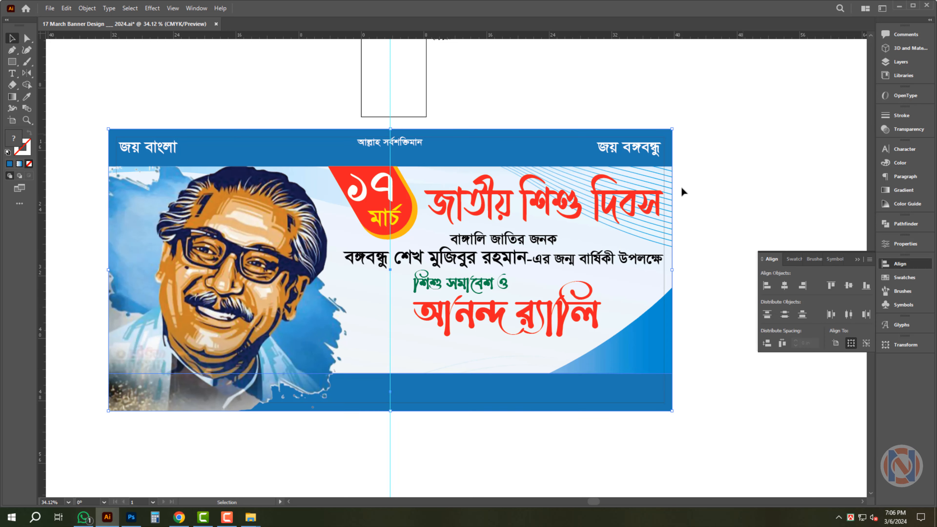
left_click(428, 387)
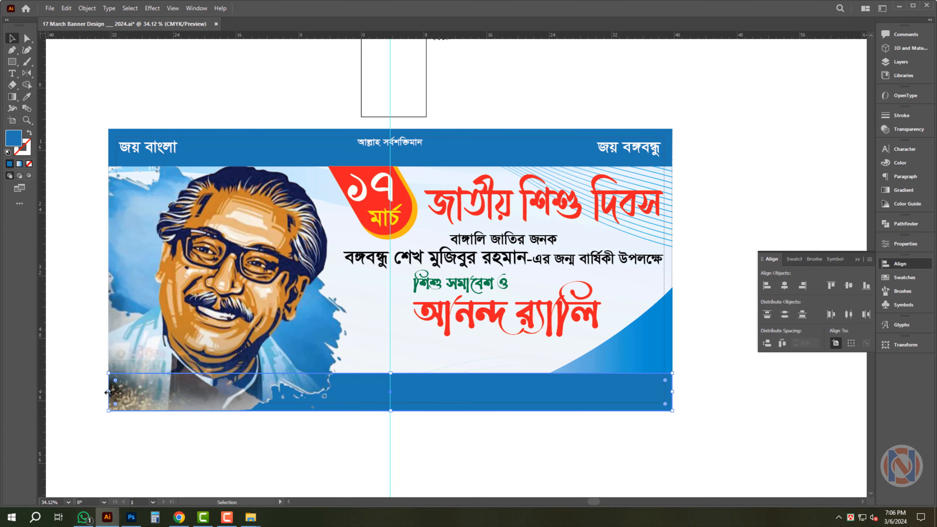
Shorten the bottom bar from its left end to about 41.9 in wide and raise its top edge to about 7.3 in high.
left_click_drag(106, 392, 344, 392)
left_click_drag(544, 407, 557, 419)
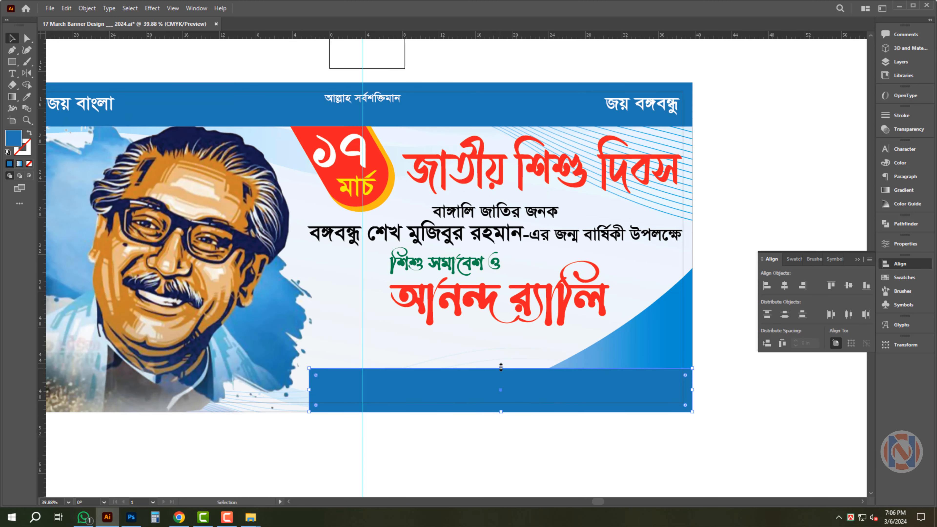
left_click_drag(501, 368, 504, 347)
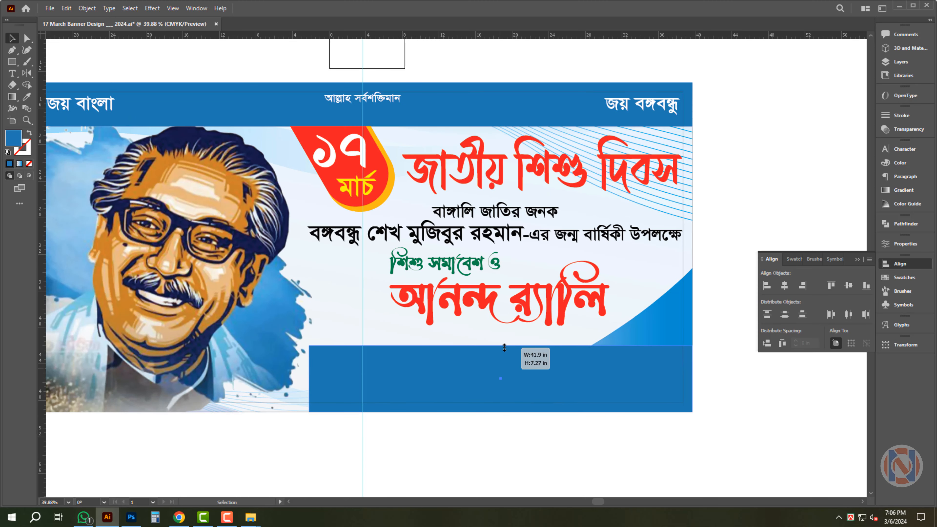
Fully round the bar's two left corners and lift it slightly off the banner's bottom edge with a little less height.
left_click(316, 354, "ctrl+shift")
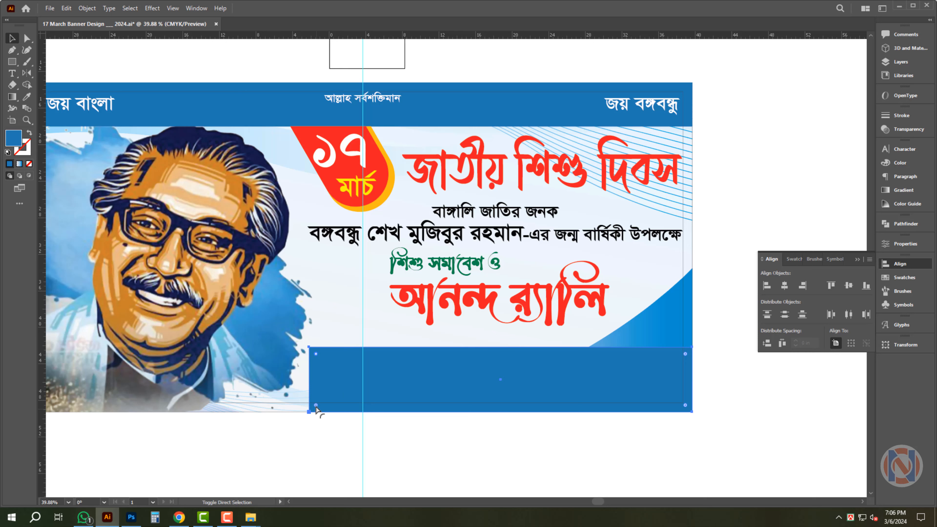
left_click_drag(316, 404, 524, 415)
left_click_drag(539, 382, 539, 370)
left_click_drag(501, 335, 502, 345)
left_click_drag(311, 344, 325, 345)
left_click(636, 397)
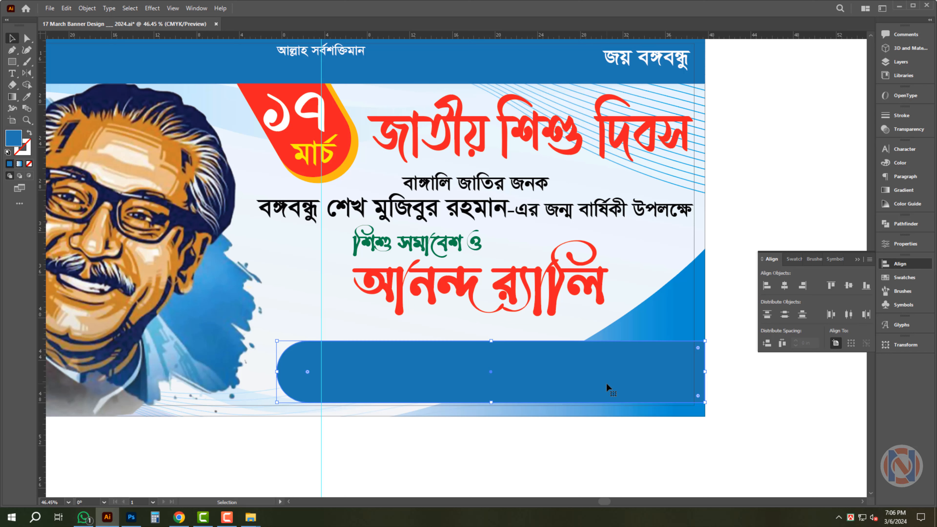
Draw a small white circle and centre it on the rounded left end of the blue bar.
left_click_drag(13, 61, 40, 88)
left_click_drag(345, 375, 350, 383)
key("v")
left_click(896, 163)
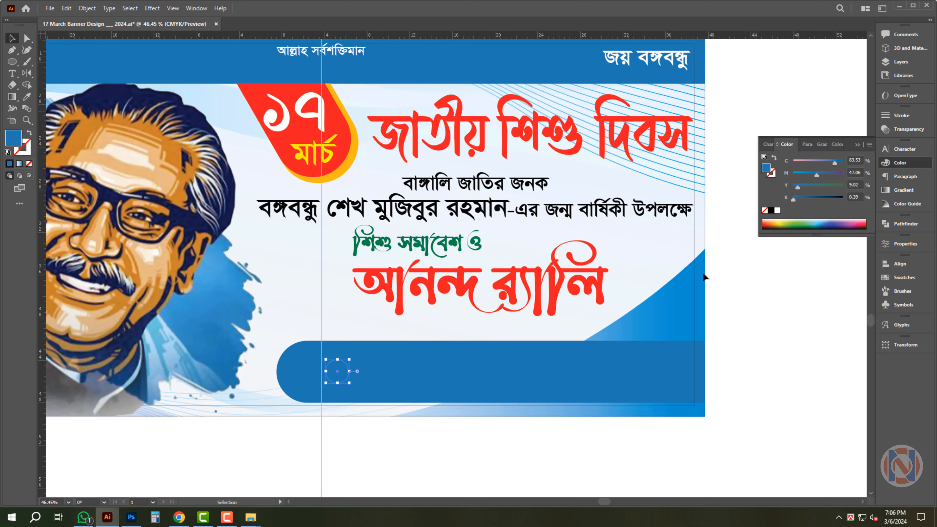
scroll(263, 442, "up", 2)
left_click_drag(372, 360, 289, 360)
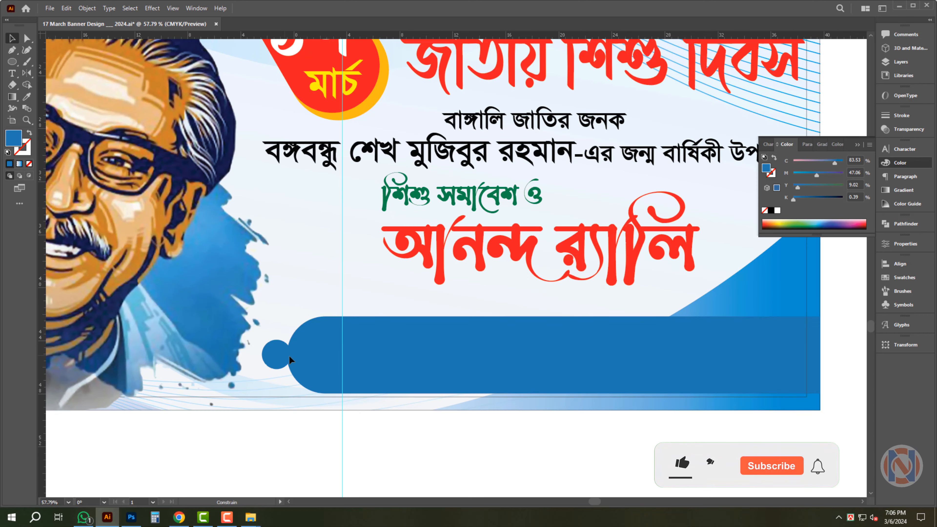
left_click(777, 210)
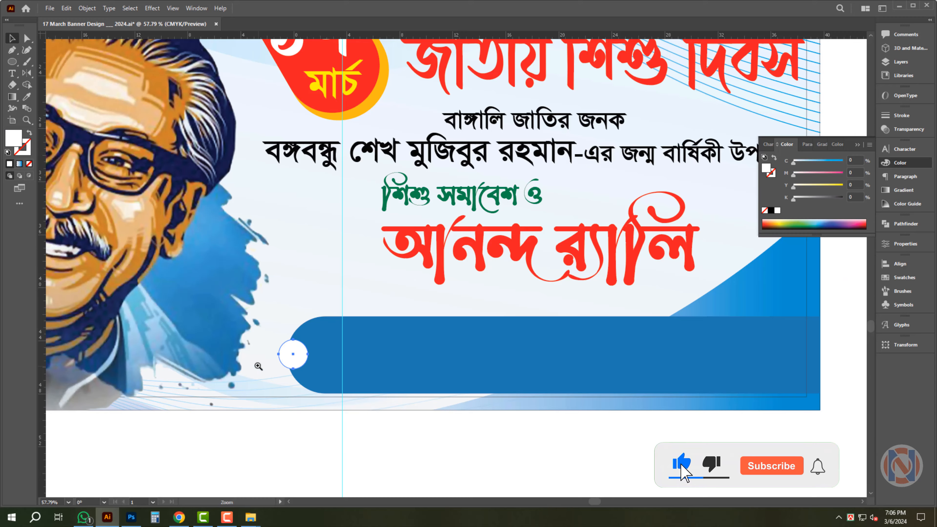
scroll(293, 352, "up", 3)
left_click_drag(321, 353, 315, 353)
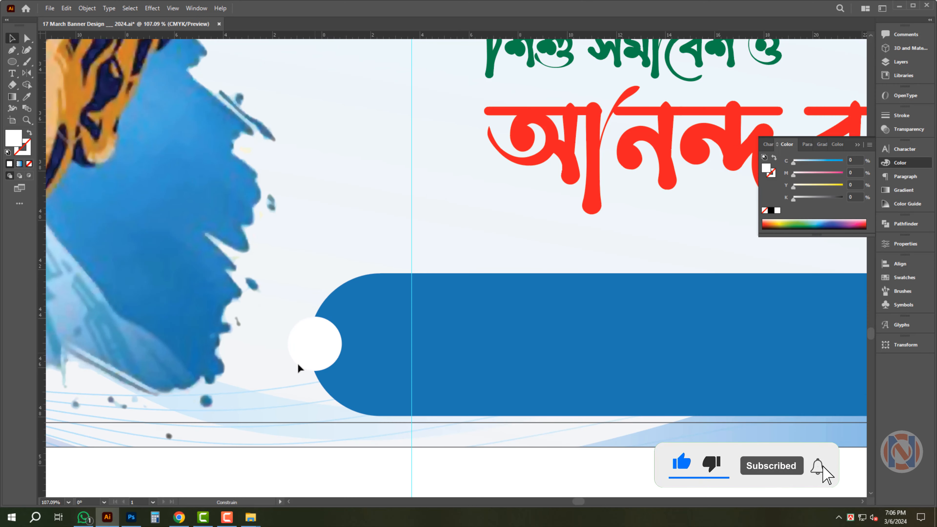
Split the circle where it overlaps the blue bar using the Shape Builder tool.
left_click(361, 335, "shift")
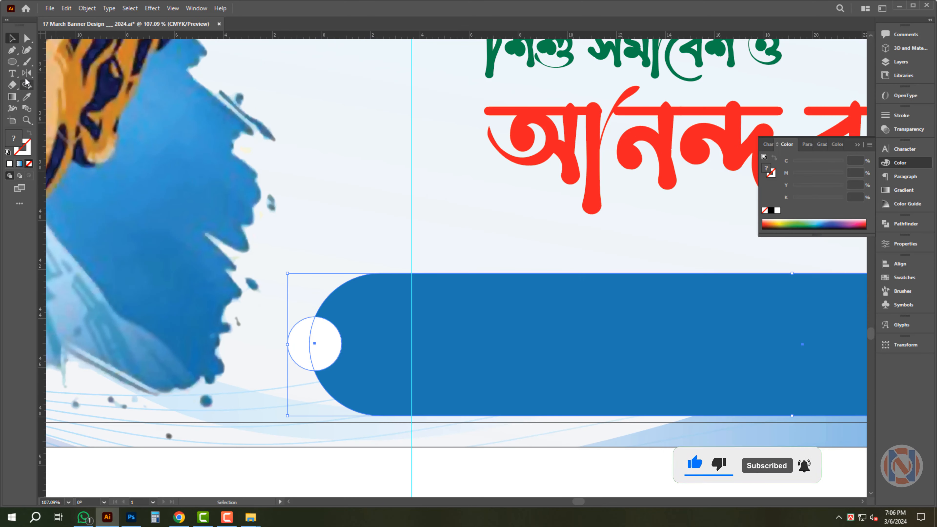
left_click(26, 85)
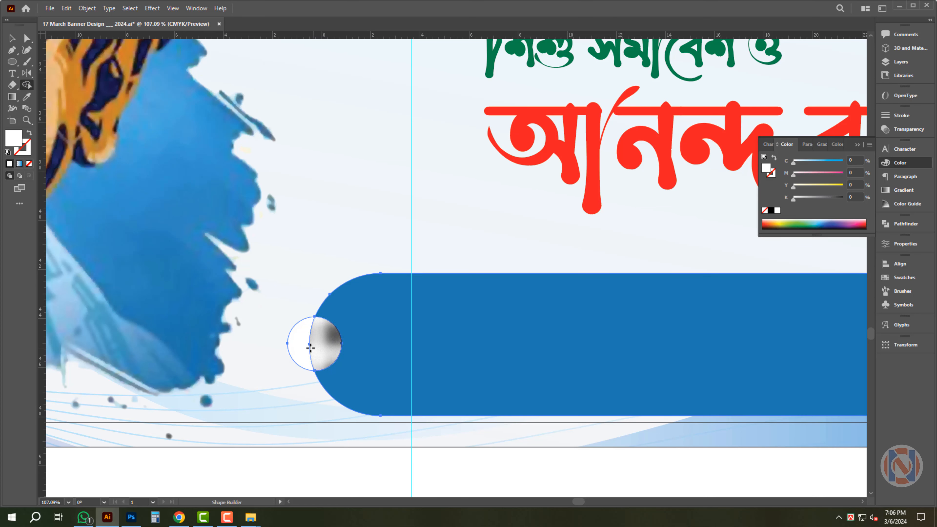
key("v")
left_click(338, 458)
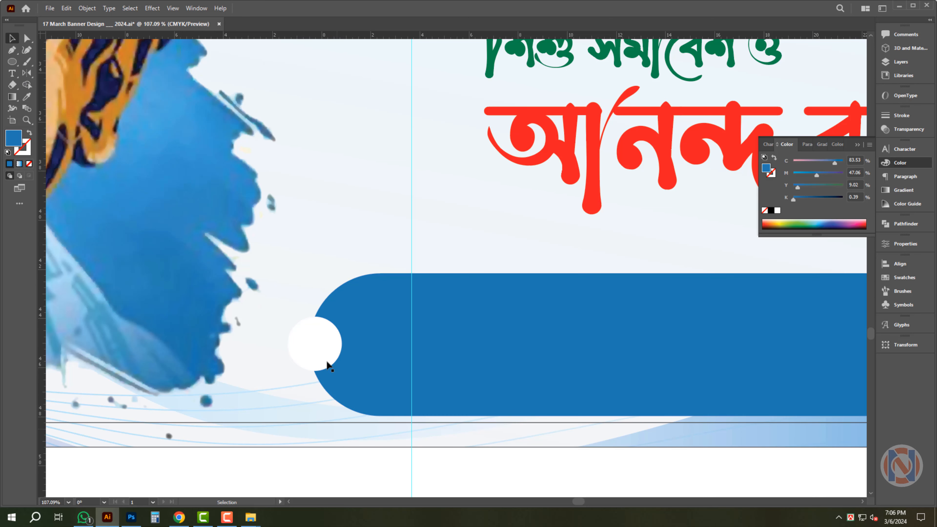
Try filling the split circle's outer crescent with the bar's blue, and undo the change.
left_click(327, 352)
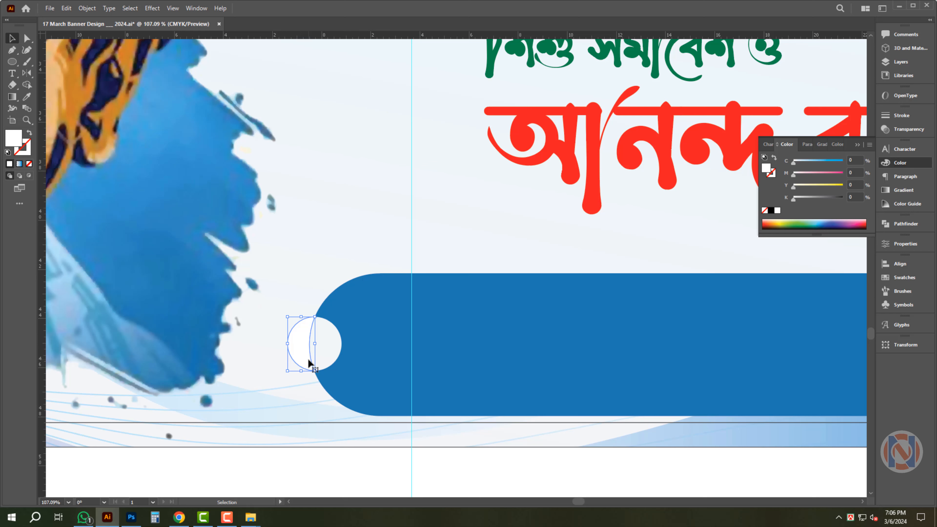
key("i")
left_click(361, 351)
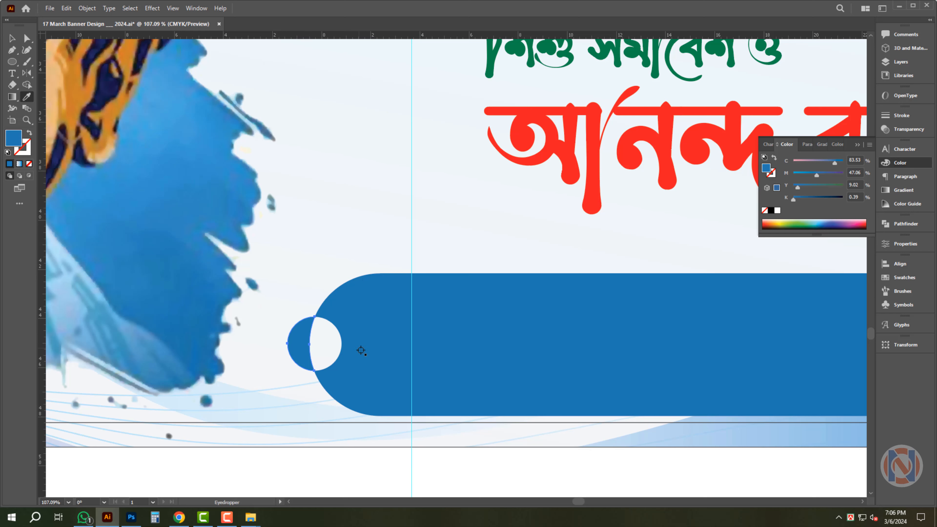
left_click(345, 474)
scroll(340, 445, "down", 3)
key("ctrl+z")
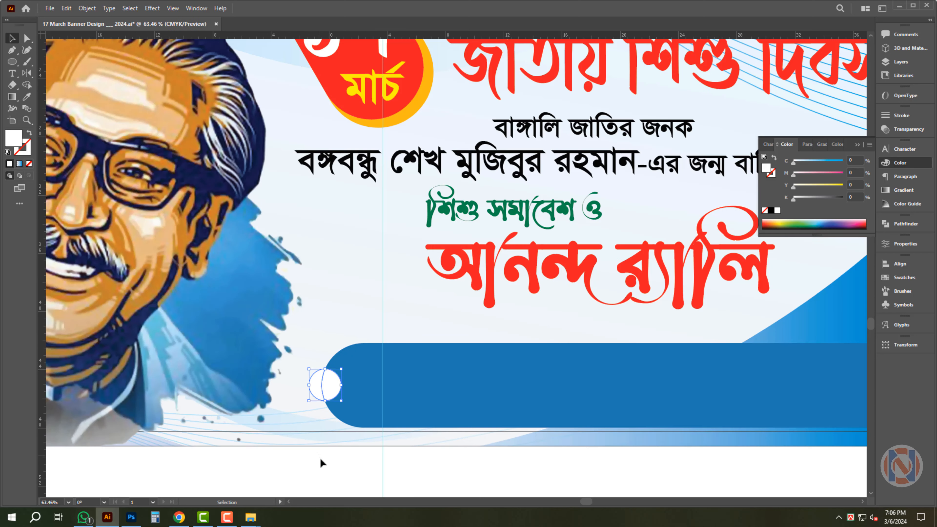
Fill the crescent outside the bar with the bar's sampled blue, keeping the overlapping part white.
key("i")
left_click(440, 395)
key("v")
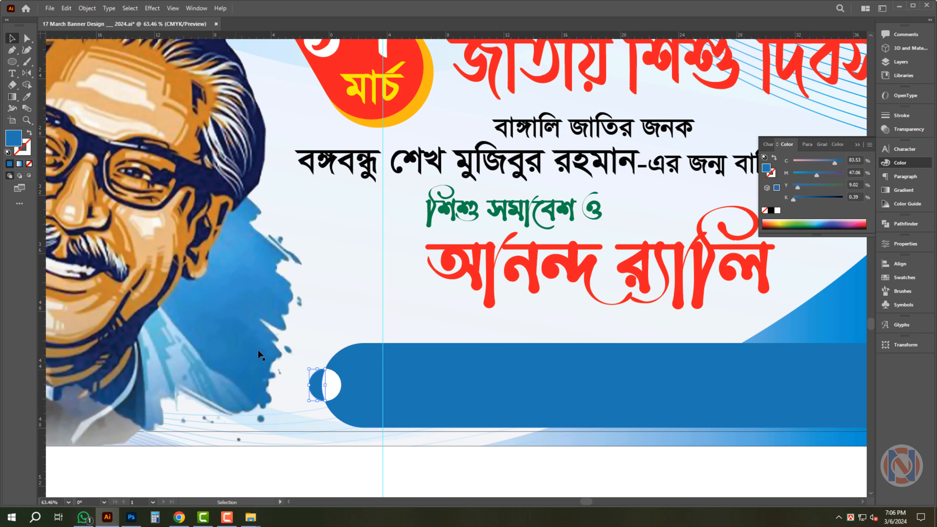
Duplicate the rounded blue bar in place and extend the copy's left end slightly outward.
left_click(236, 330, "ctrl+alt")
left_click_drag(458, 442, 408, 450)
left_click(499, 394)
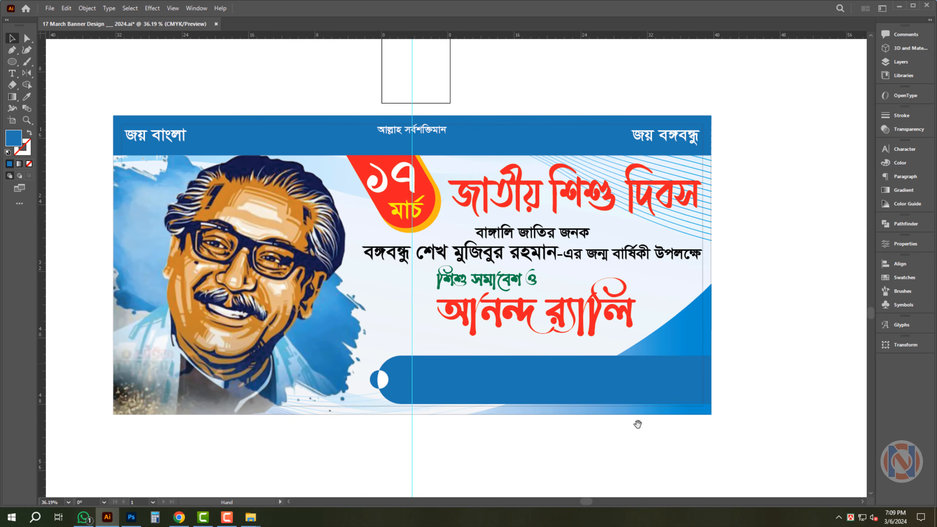
left_click(574, 405)
left_click_drag(573, 405, 613, 402)
left_click_drag(613, 402, 577, 406)
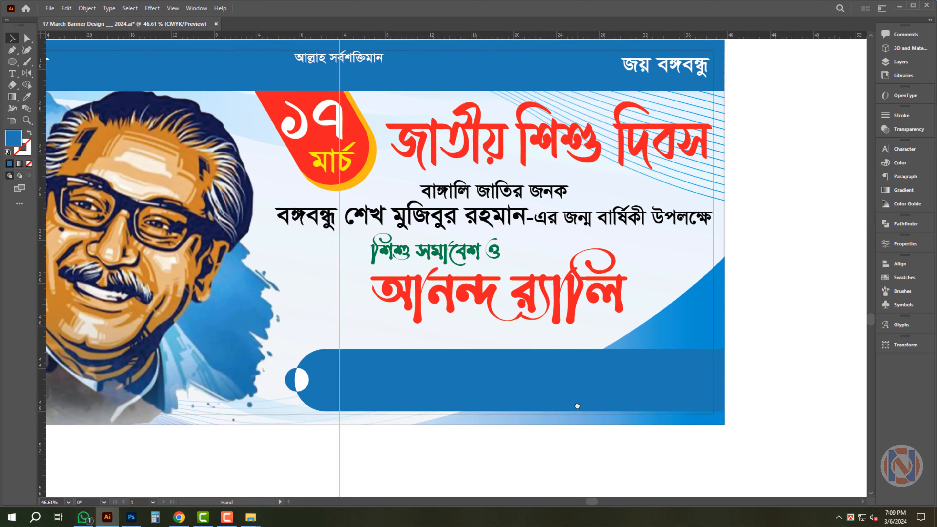
scroll(551, 391, "up", 1)
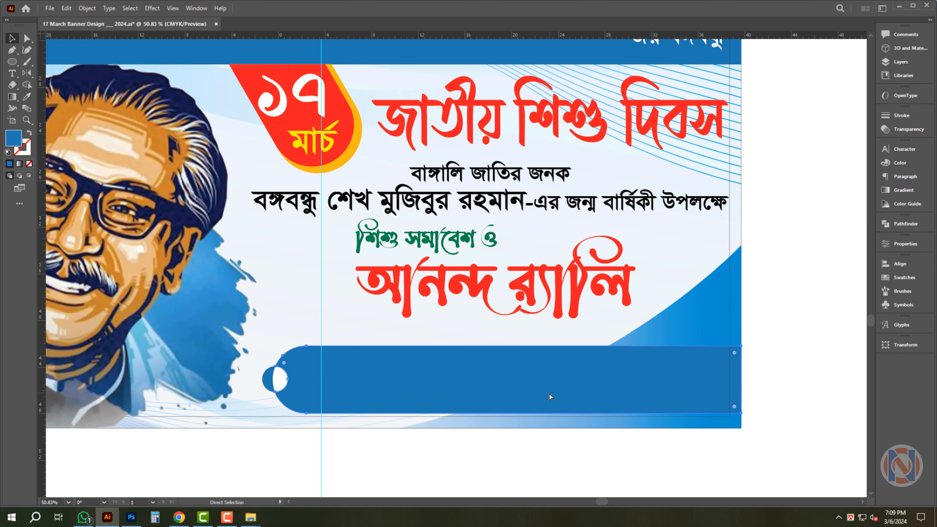
left_click_drag(277, 380, 264, 379)
key("ctrl+c")
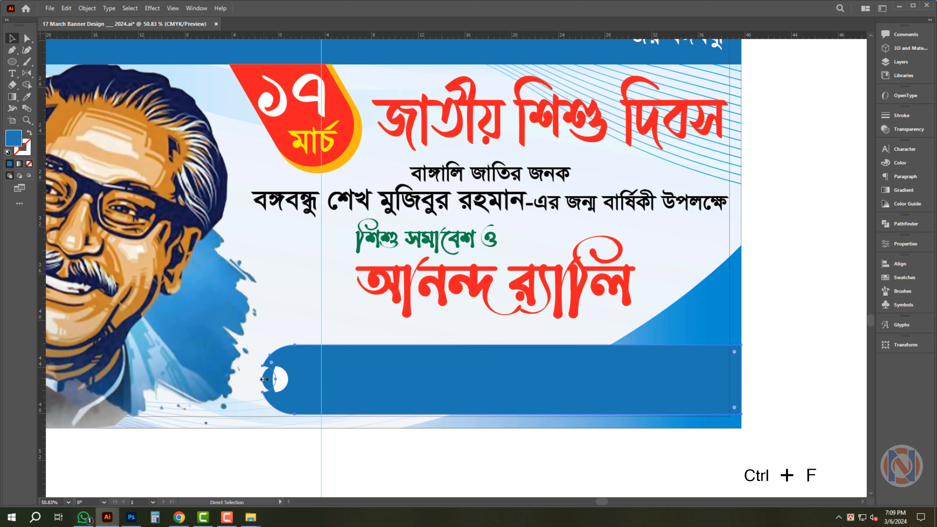
key("v")
Fill the copied bar pale blue with C 10, M 0, Y 0, K 0 and heighten it into a border around the blue bar.
left_click(906, 166)
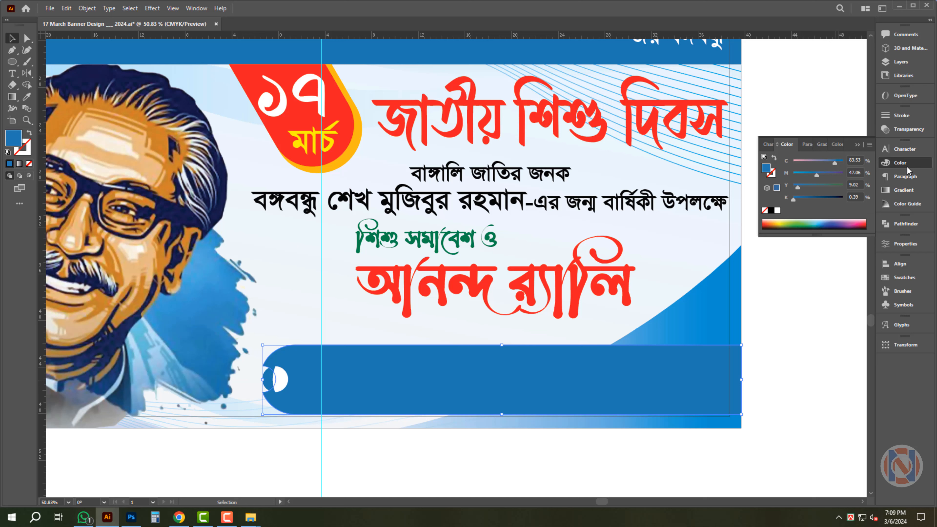
left_click(777, 210)
double_click(853, 160)
type("10")
key("Return")
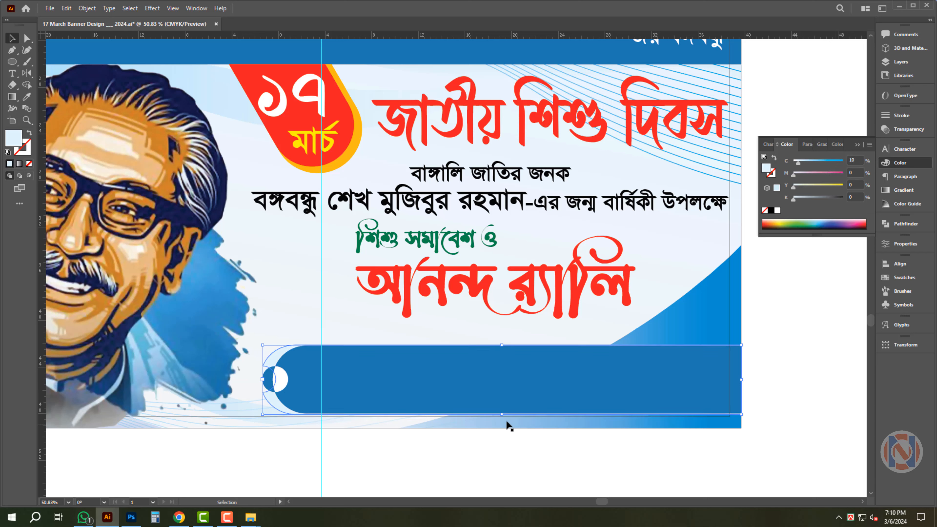
left_click_drag(502, 414, 504, 420)
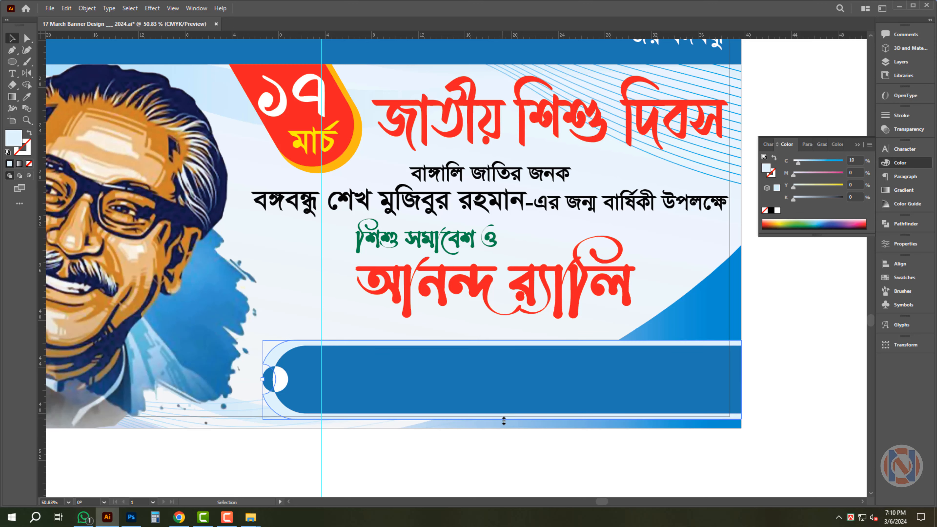
left_click(513, 473)
Move the birth anniversary text, শিশু সমাবেশ ও and আনন্দ র‍্যালি down slightly together.
left_click_drag(513, 466, 470, 462)
left_click_drag(478, 416, 427, 443)
left_click_drag(473, 395, 496, 398)
left_click_drag(496, 397, 496, 353)
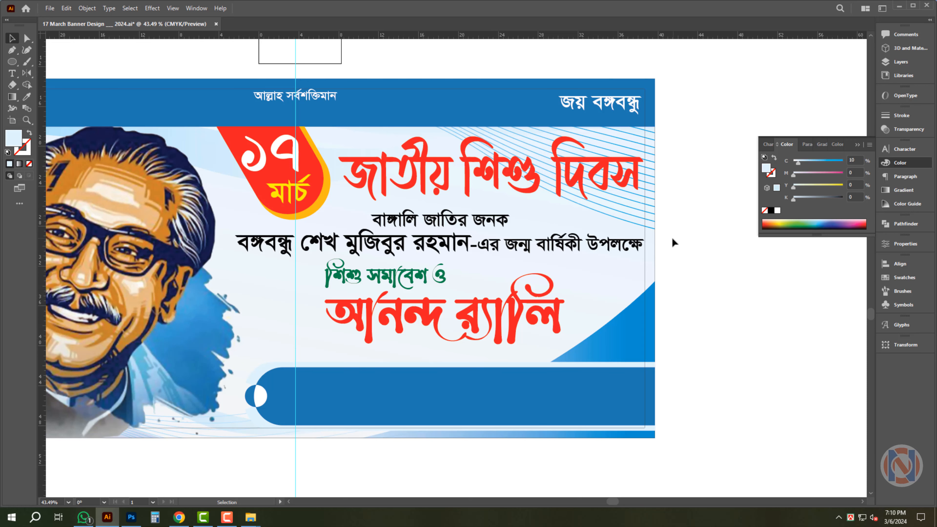
left_click_drag(718, 386, 757, 380)
left_click(536, 244)
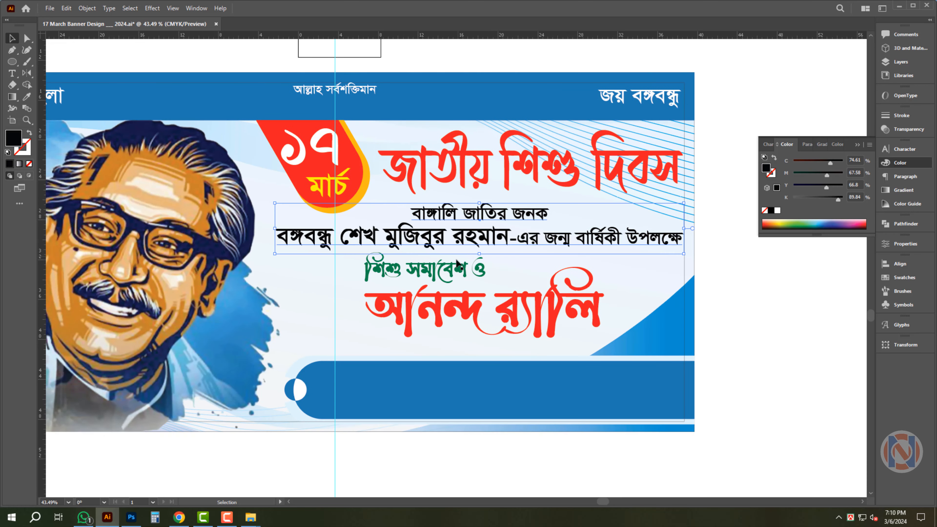
left_click(452, 274, "shift")
left_click(476, 318, "shift")
key("shift+Down")
key("shift+Down")
key("shift+Down")
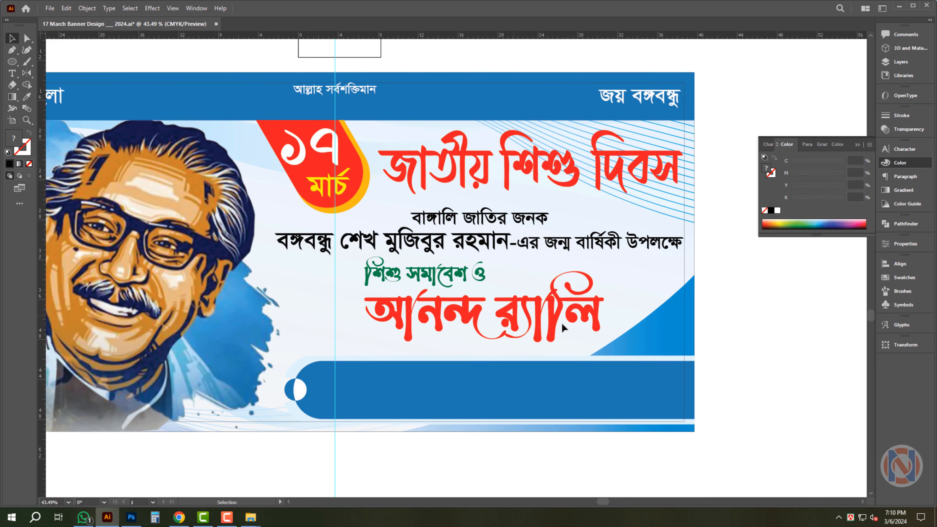
Enlarge শিশু সমাবেশ ও and আনন্দ র‍্যালি slightly together about their centre.
left_click(535, 344)
left_click(457, 299)
left_click(454, 276, "shift")
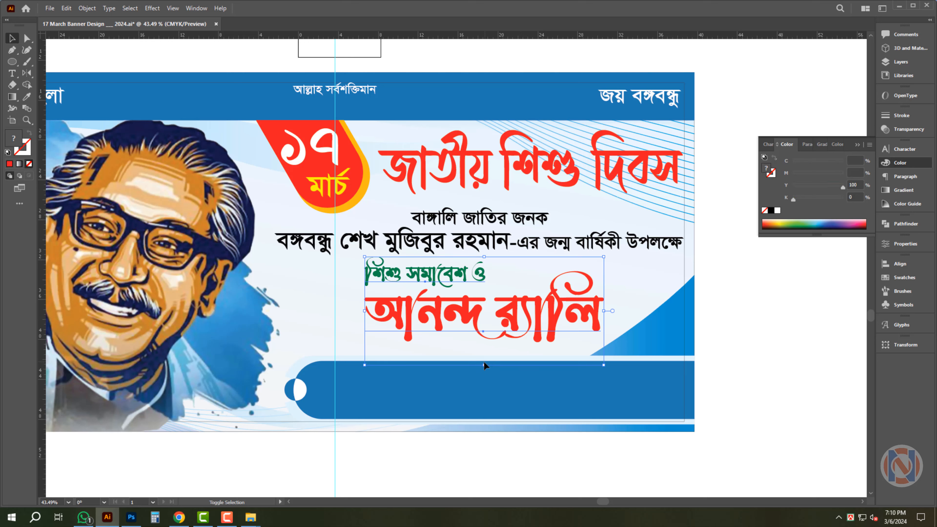
left_click_drag(484, 364, 488, 371)
Copy the two-line birth anniversary text straight down onto the blue bar and fill the copy white.
left_click(529, 246)
left_click_drag(529, 247, 528, 408)
left_click(778, 210)
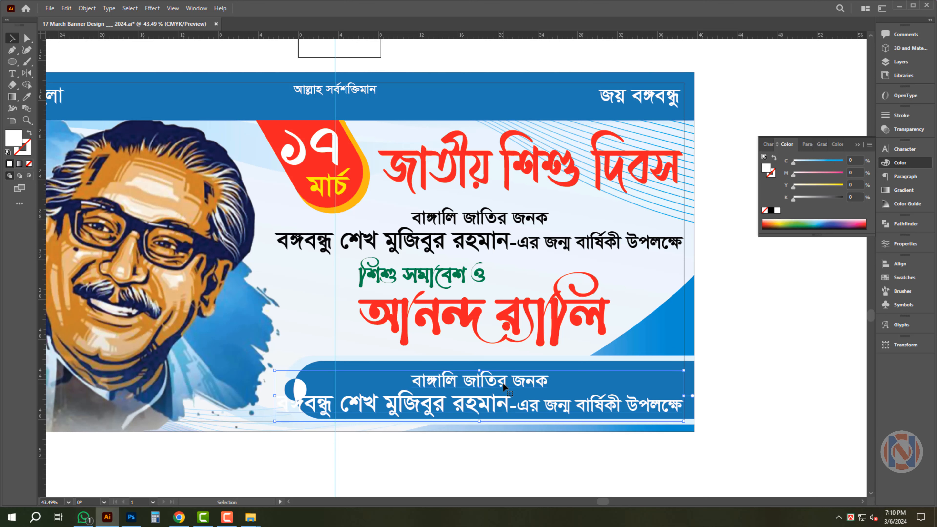
Replace the copied white text with আপনার প্রতিষ্ঠানের নাম and lower it to the middle of the blue bar.
triple_click(503, 383)
key("ctrl+a")
type("অ")
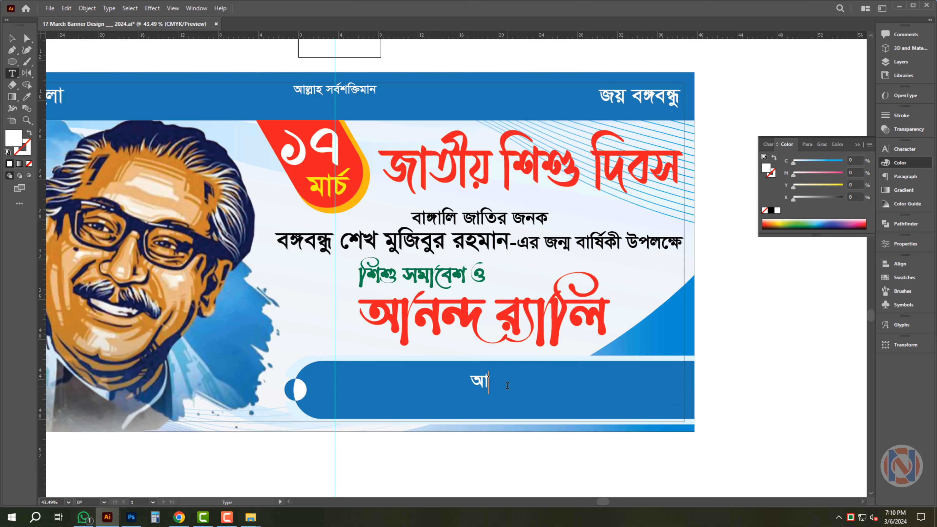
type("পনার প্রতি")
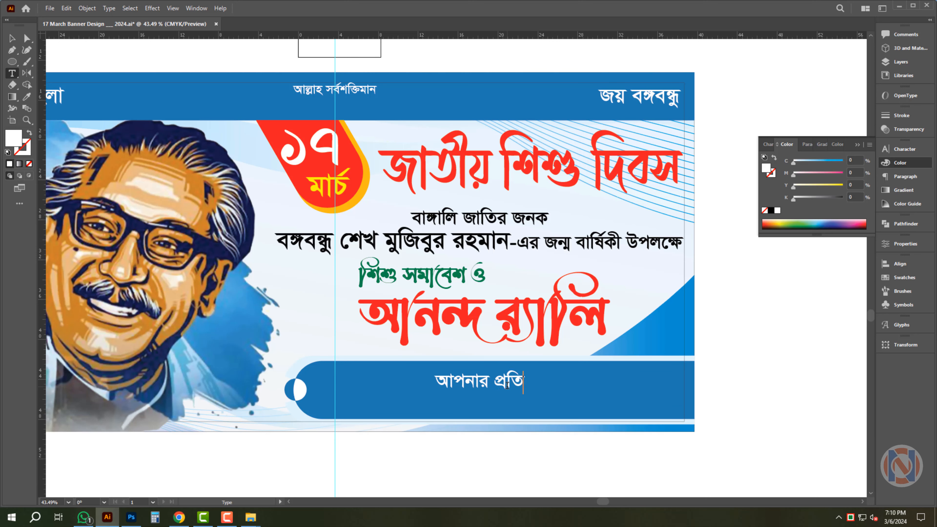
type("ষ্ঠানে ন")
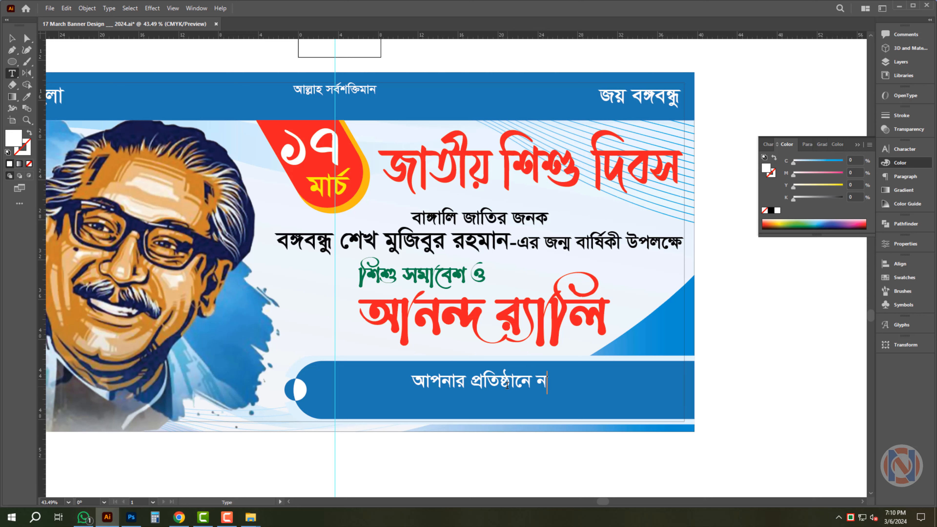
key("BackSpace")
key("BackSpace")
type("র নাম")
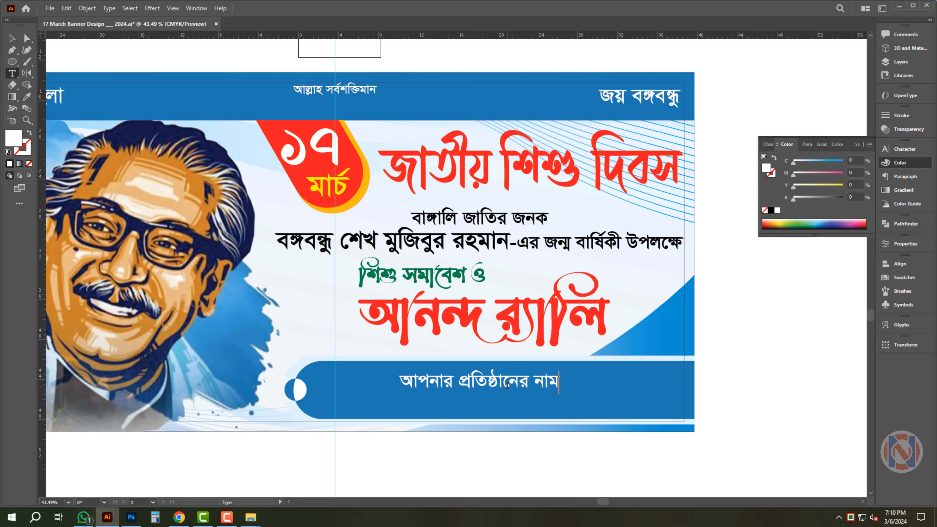
key("Escape")
left_click_drag(508, 397, 510, 397)
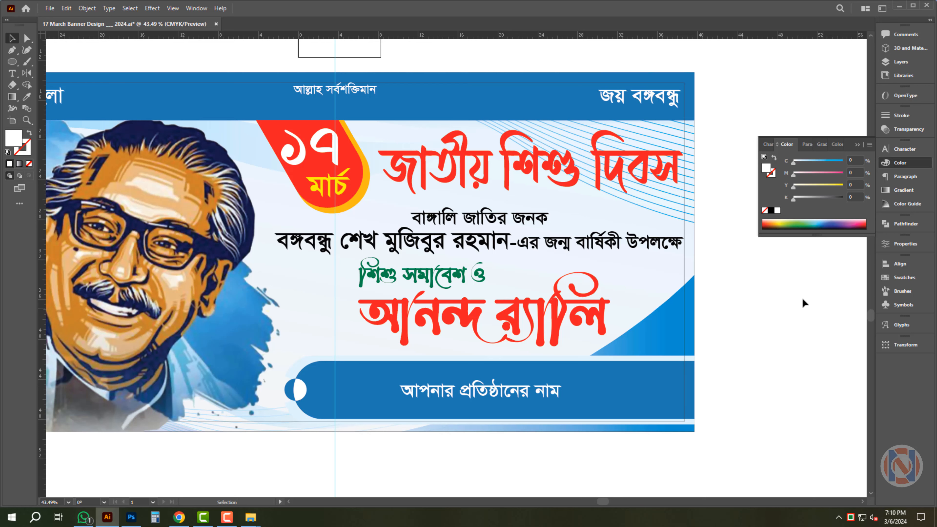
Move the small four-line verse from above the banner onto the blue splash beside the portrait and enlarge it, starting at the margin line.
key("ctrl+space")
left_click_drag(712, 283, 581, 285)
left_click(912, 167)
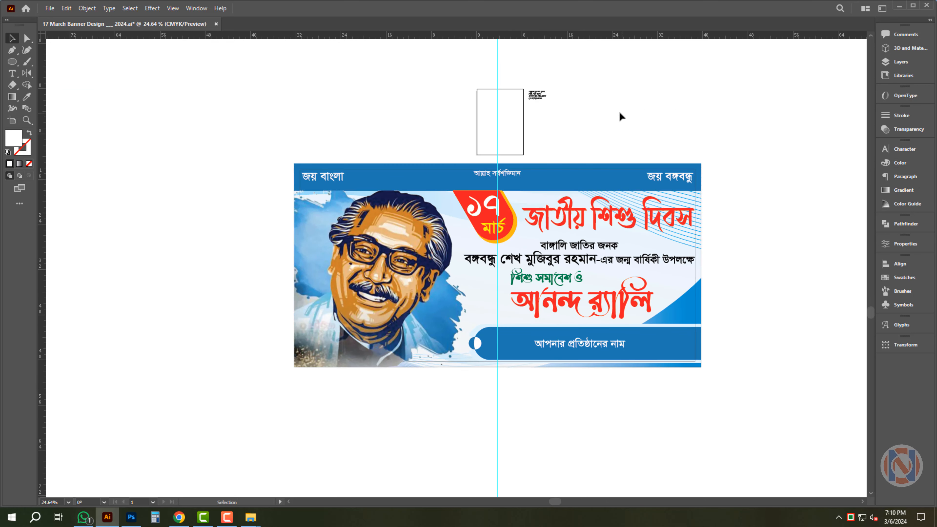
scroll(619, 116, "up", 2)
scroll(601, 113, "right", 1)
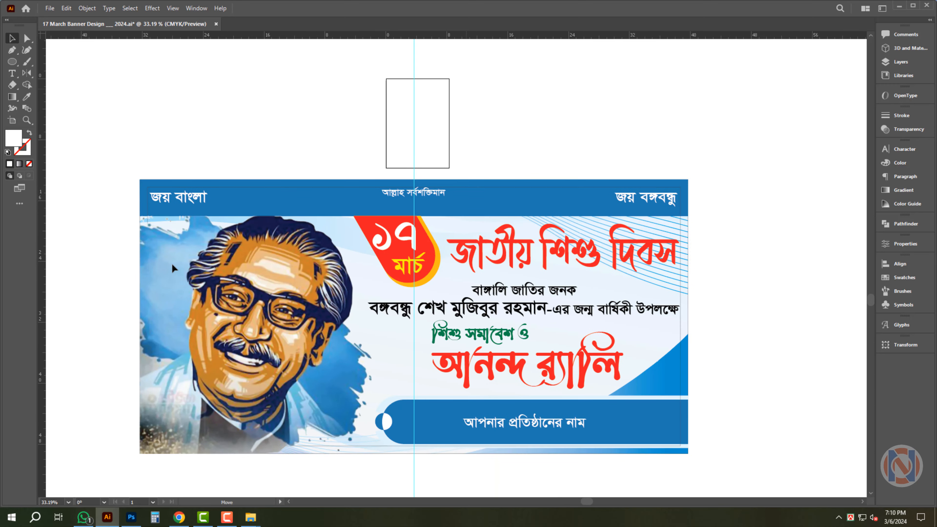
left_click_drag(171, 263, 211, 306)
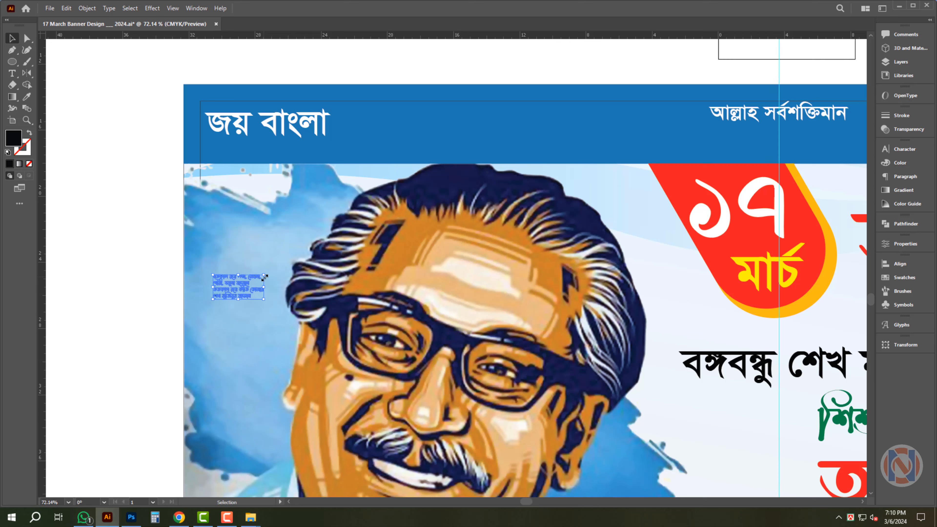
left_click_drag(265, 278, 258, 229)
left_click_drag(233, 198, 270, 234)
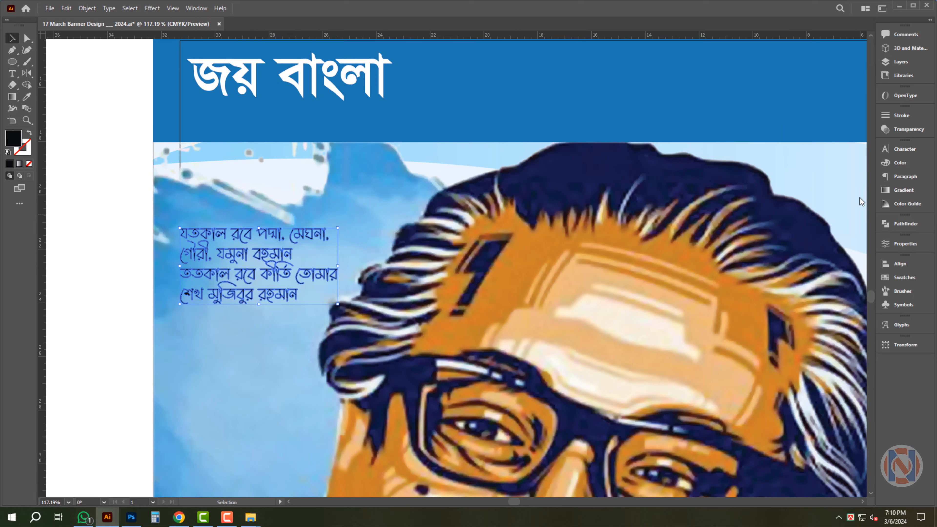
Fill the four-line verse beside the portrait with white, C, M, Y and K all 0.
left_click(900, 162)
left_click(777, 210)
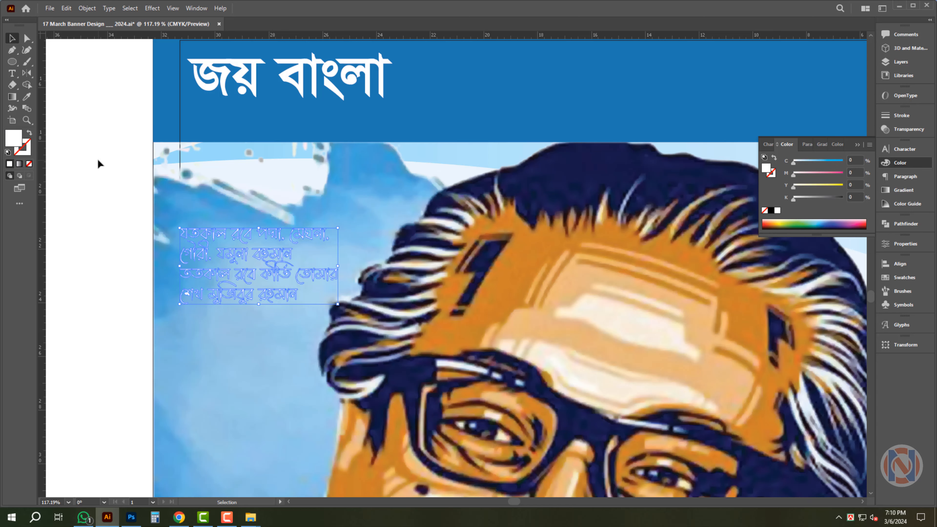
left_click(103, 254)
left_click_drag(65, 209, 42, 220)
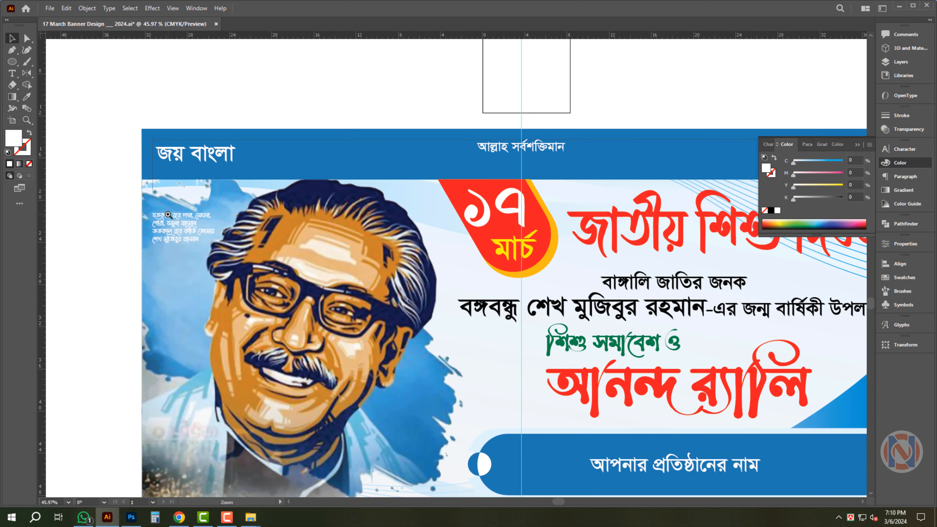
left_click_drag(178, 217, 120, 217)
left_click_drag(215, 230, 170, 220)
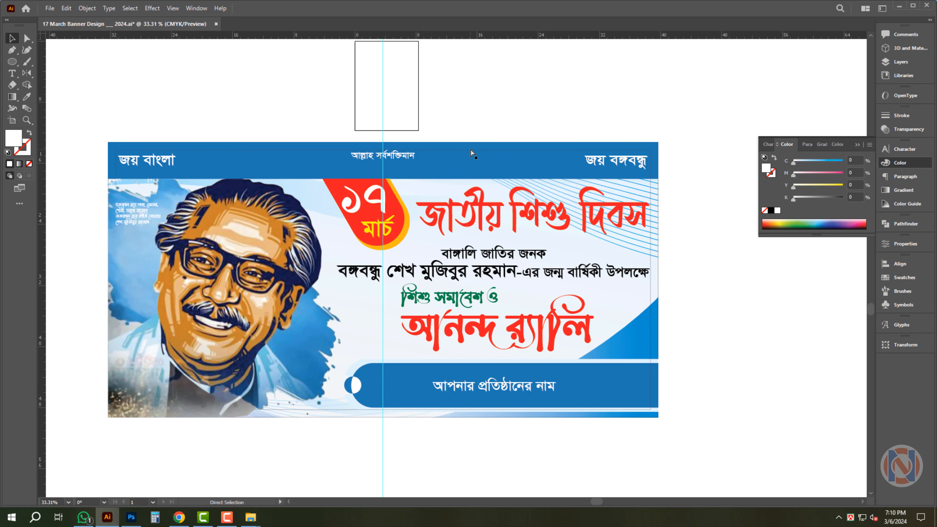
Delete the margin rectangle and resize the artboard to enclose the whole banner with extra white space beneath it.
left_click(6, 153)
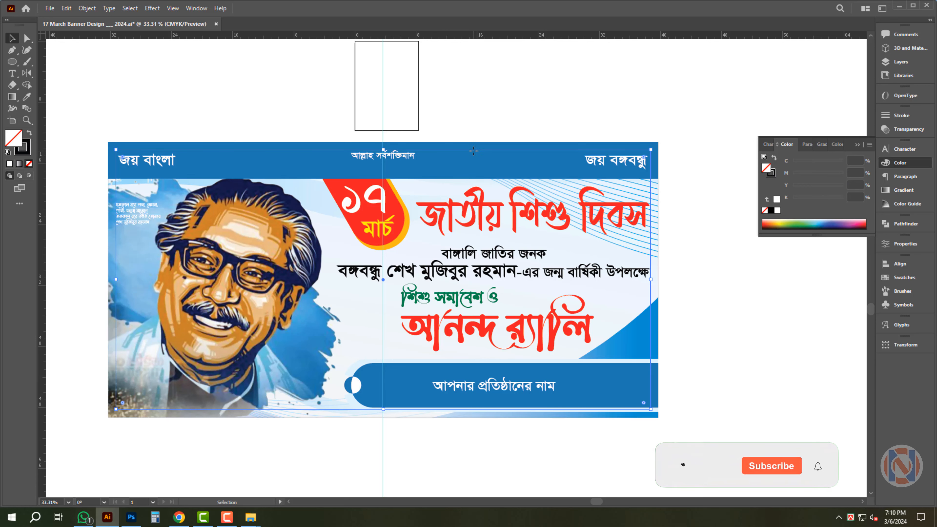
left_click(12, 120)
scroll(486, 252, "down", 1)
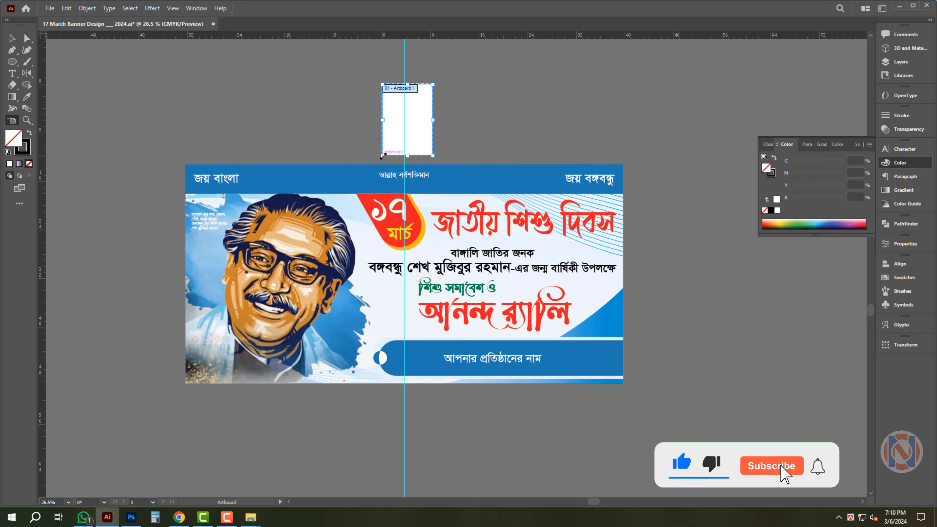
left_click_drag(382, 155, 178, 423)
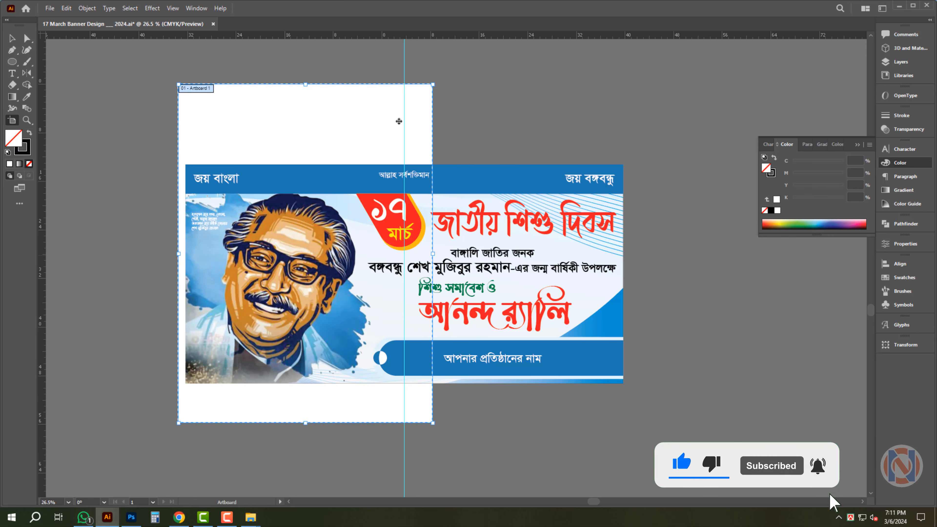
left_click_drag(434, 85, 632, 159)
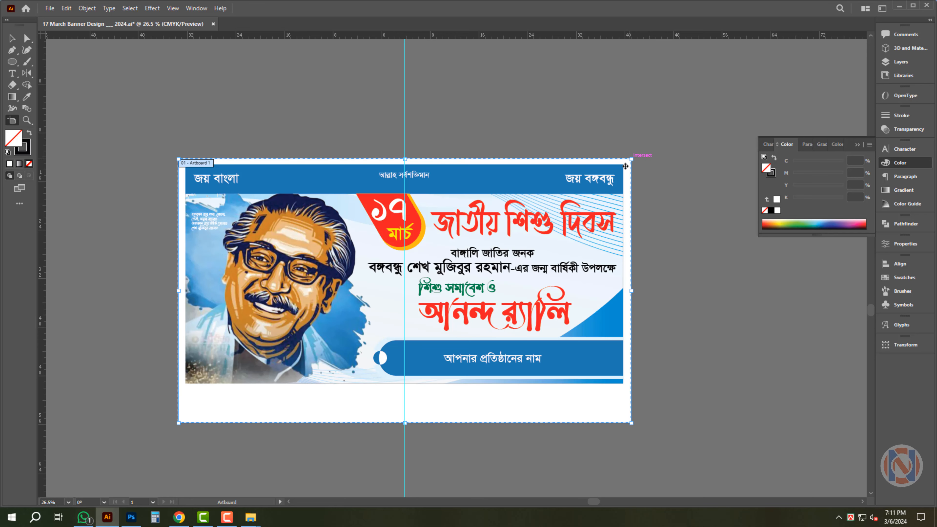
key("Escape")
key("ctrl+0")
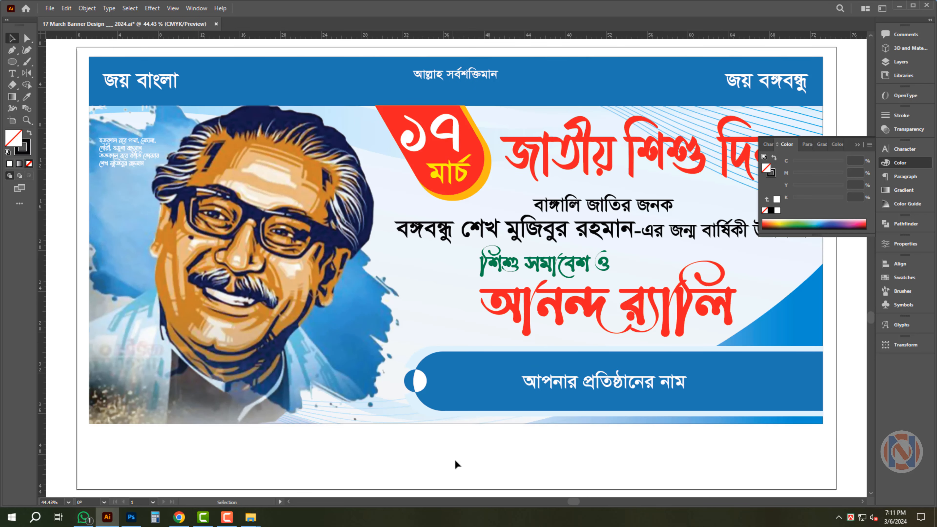
Place a text line in the white space below the banner and set its font to Myriad Variable Concept, Light SemiExtended.
key("t")
left_click(453, 456)
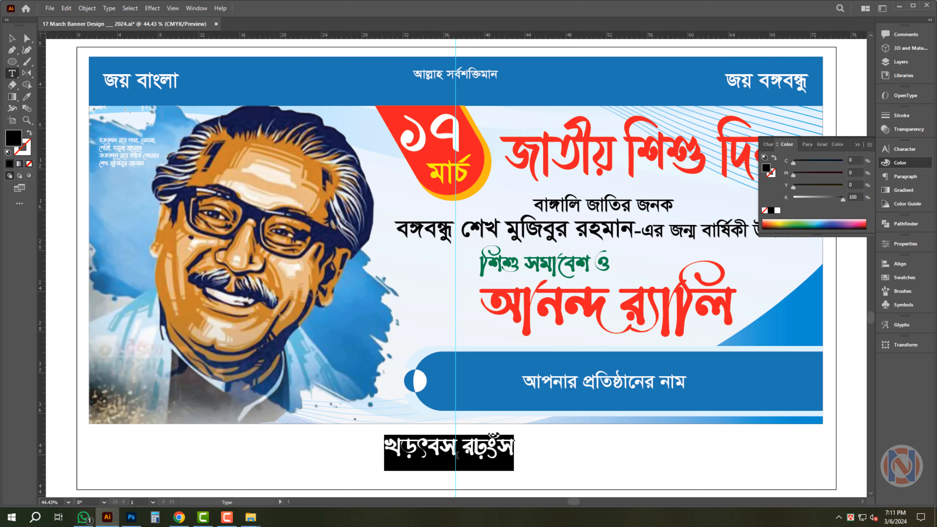
key("Escape")
key("ctrl+t")
left_click(815, 160)
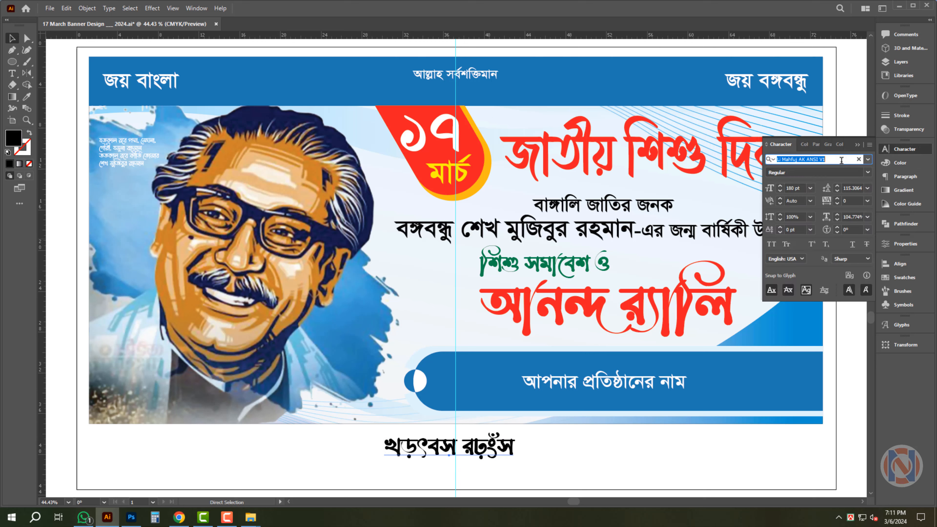
type("my")
left_click(855, 254)
Replace the placeholder with "Size__ 6’ X 3’ ___ 00 Pcs", give it one uniform light style and centre it below the banner.
double_click(480, 457)
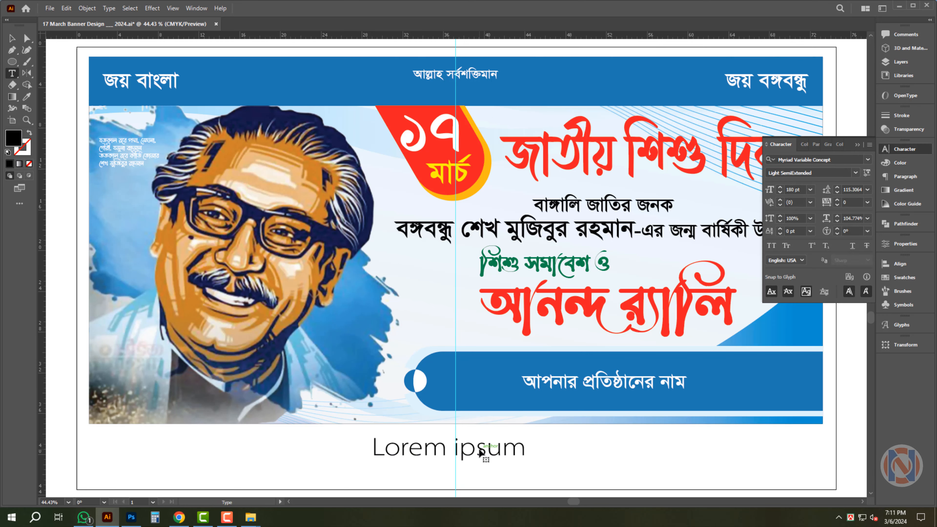
key("ctrl+a")
type("Size__")
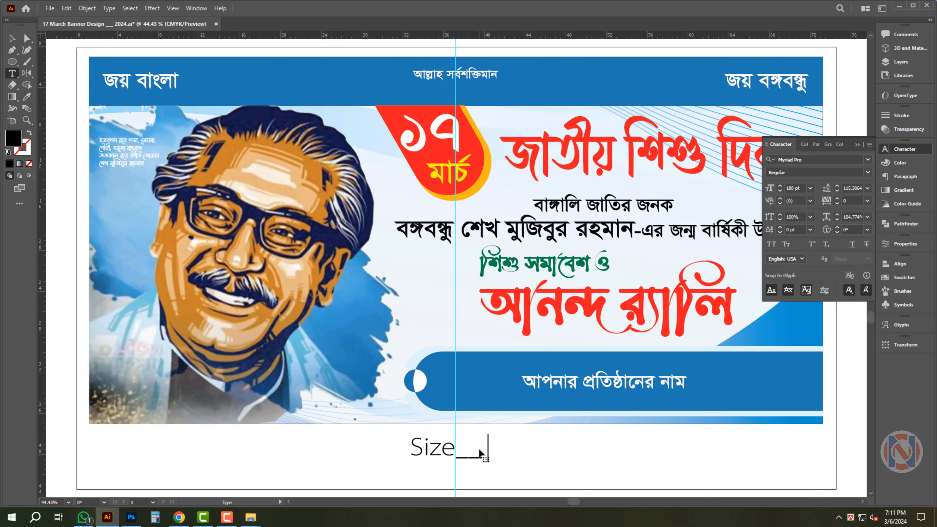
type(" 6'X 3'___ 00 Pcs")
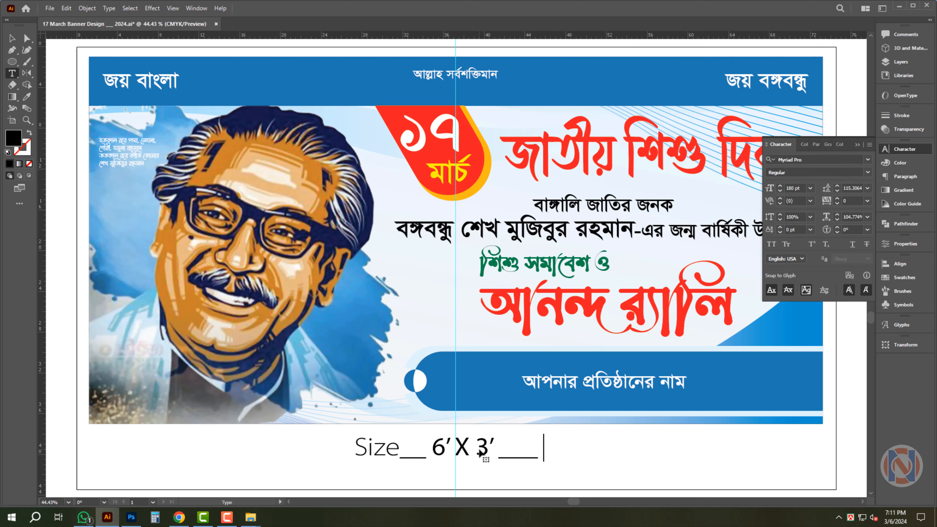
key("Escape")
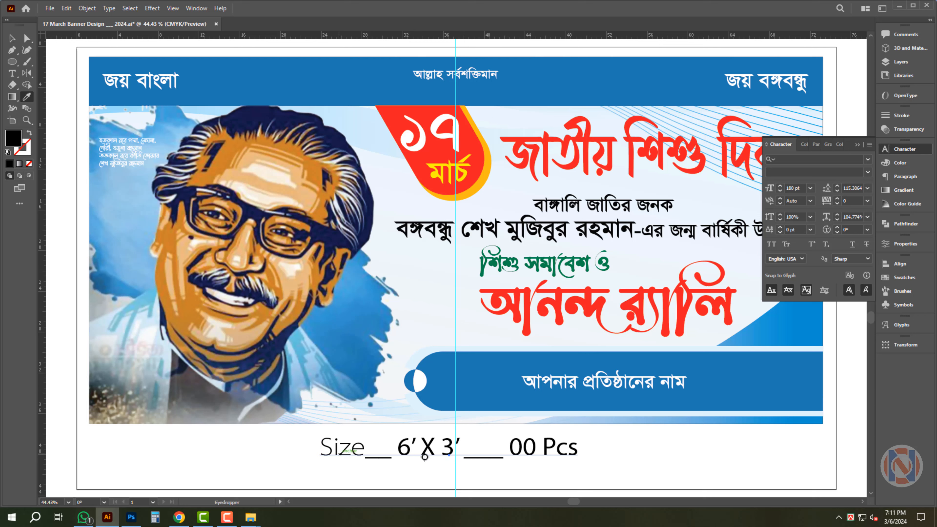
left_click_drag(583, 448, 528, 459)
left_click(627, 450)
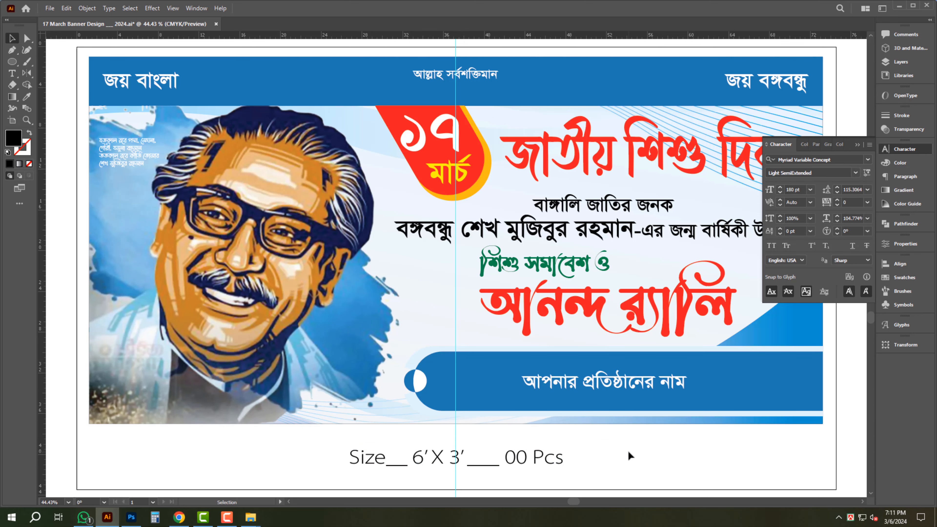
Hide the panels and rulers and fit the artboard to the window to view the finished banner.
key("Tab")
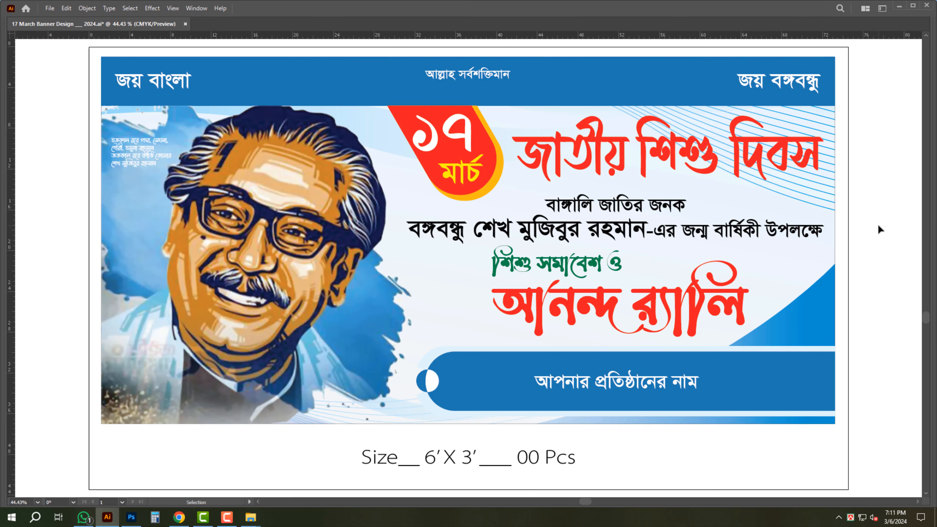
key("ctrl+r")
key("ctrl+0")
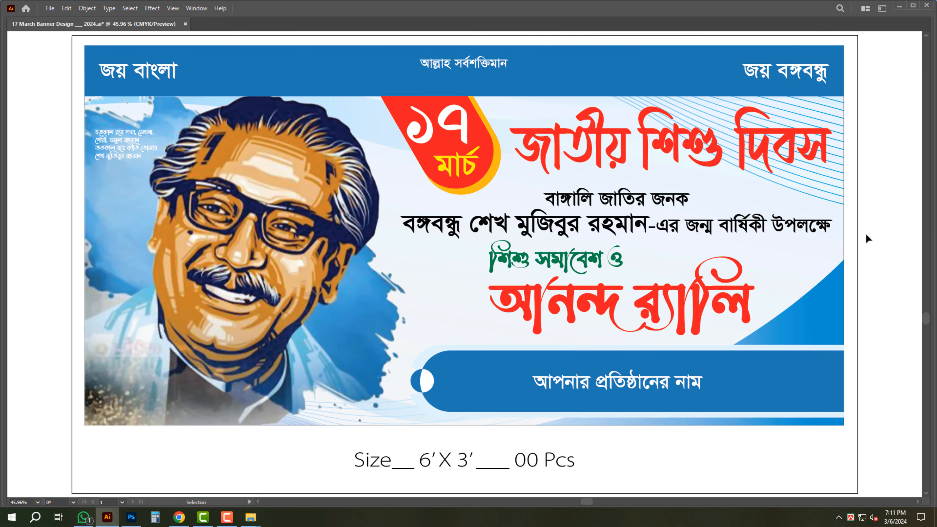